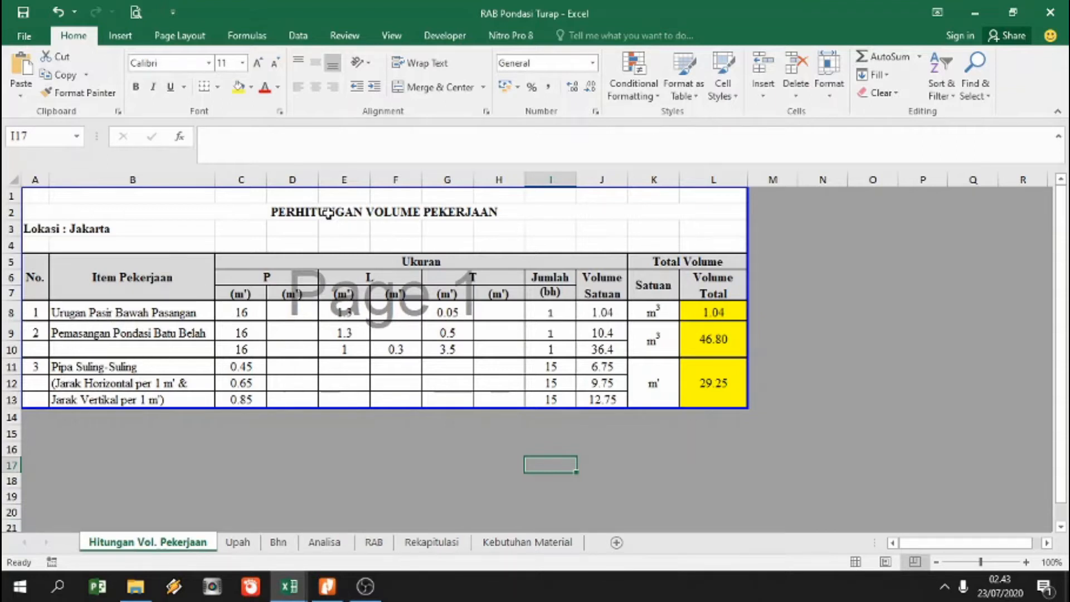
# Examine the units and total volumes of the three work items in K8:L13 of the Hitungan Vol. Pekerjaan sheet.
pyautogui.click(382, 210)
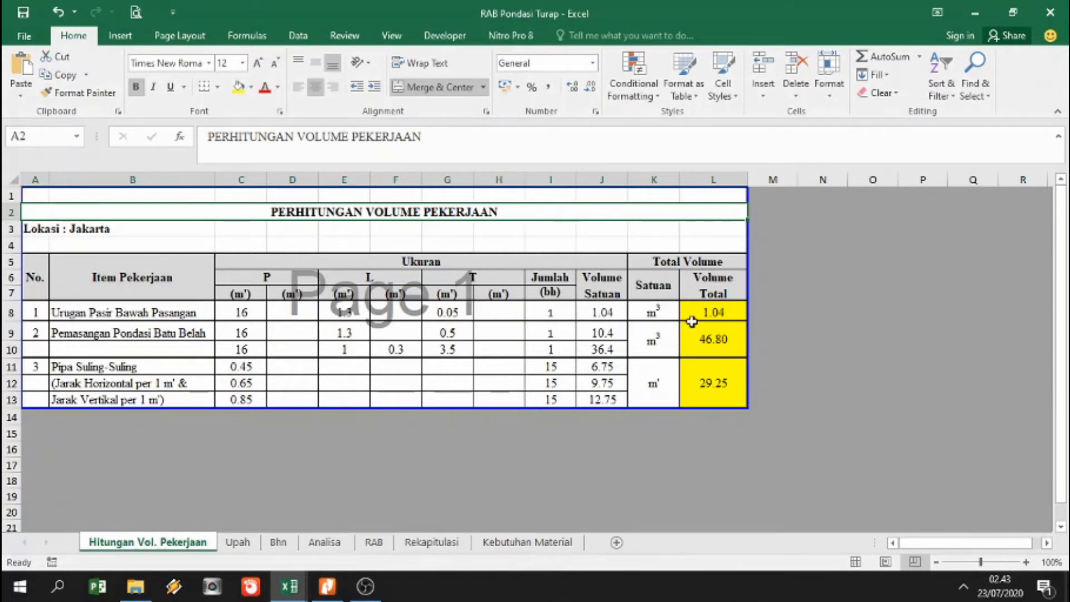
pyautogui.moveTo(655, 310); pyautogui.dragTo(711, 311)
pyautogui.moveTo(651, 347); pyautogui.dragTo(712, 338)
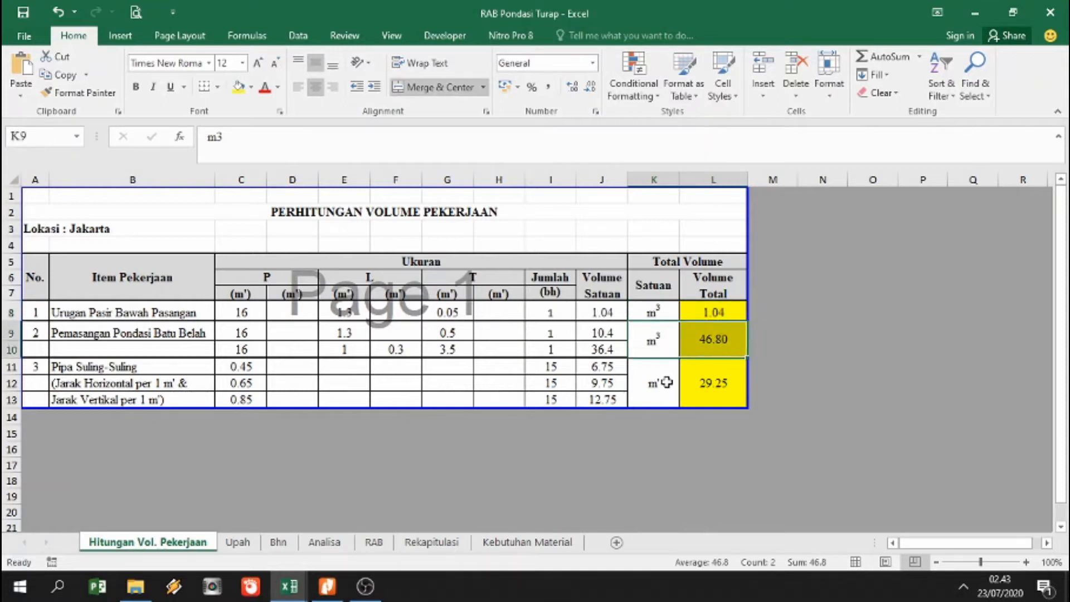
pyautogui.moveTo(668, 381); pyautogui.dragTo(705, 377)
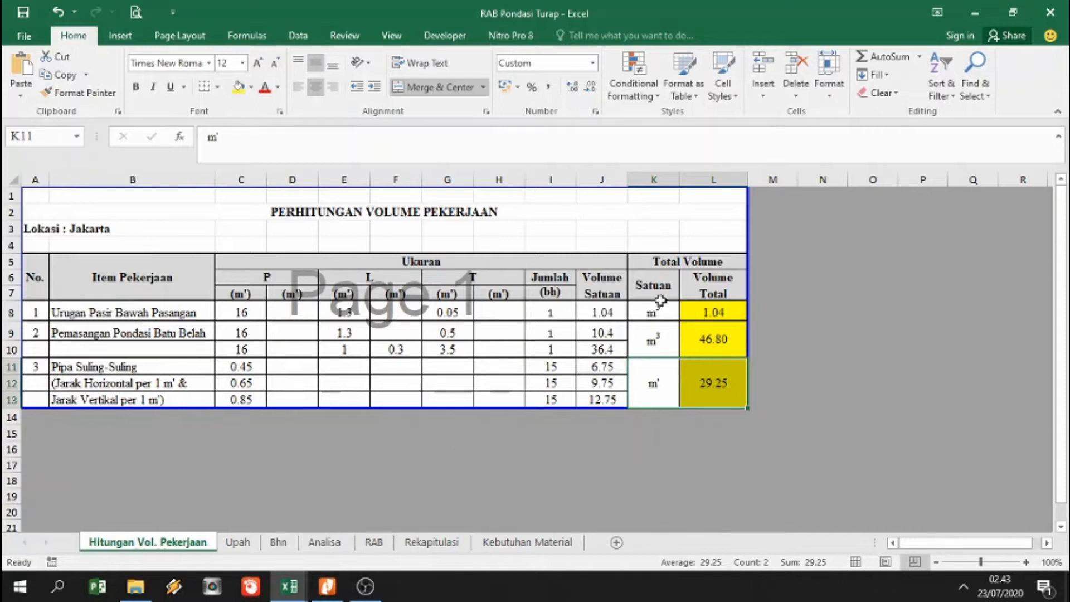
pyautogui.moveTo(657, 305); pyautogui.dragTo(705, 312)
pyautogui.moveTo(650, 337); pyautogui.dragTo(706, 337)
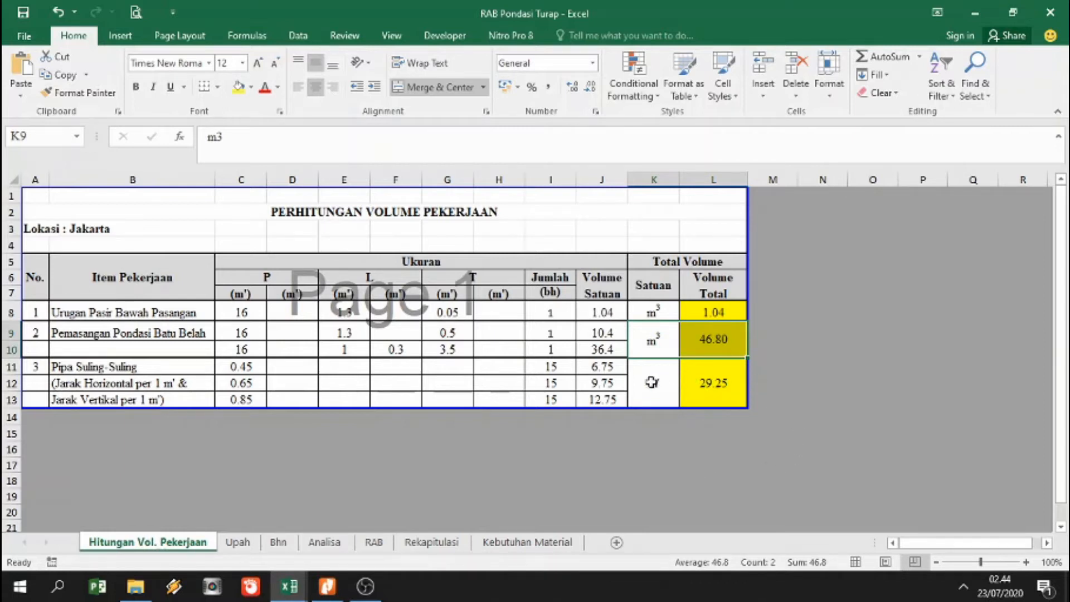
pyautogui.moveTo(655, 311); pyautogui.dragTo(719, 391)
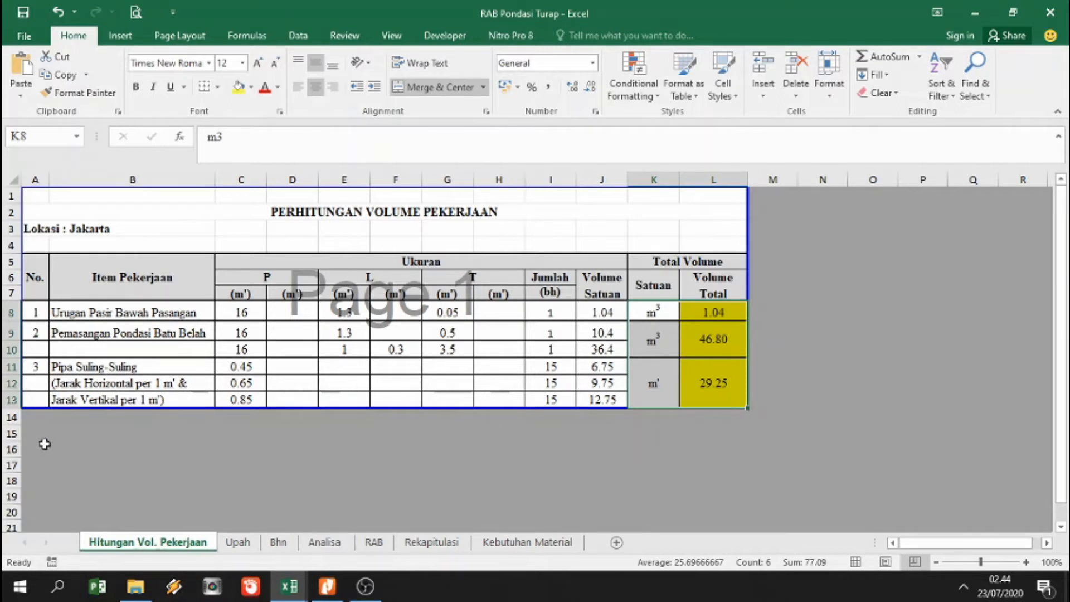
# Review the Upah sheet's daily and hourly rounded wages, the location and the UMK reference value in P8.
pyautogui.click(245, 546)
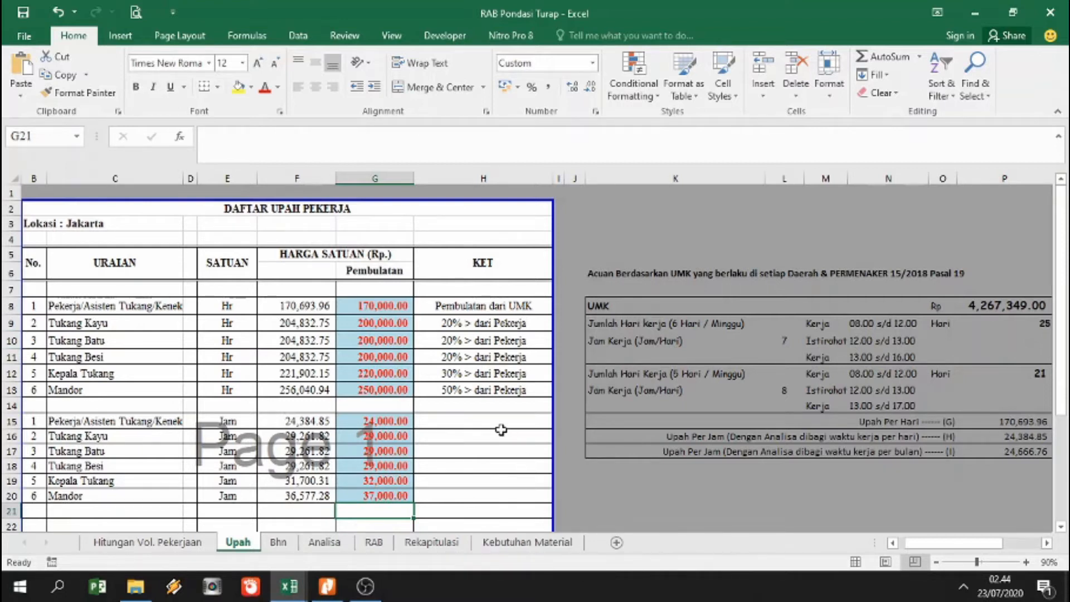
pyautogui.click(381, 306)
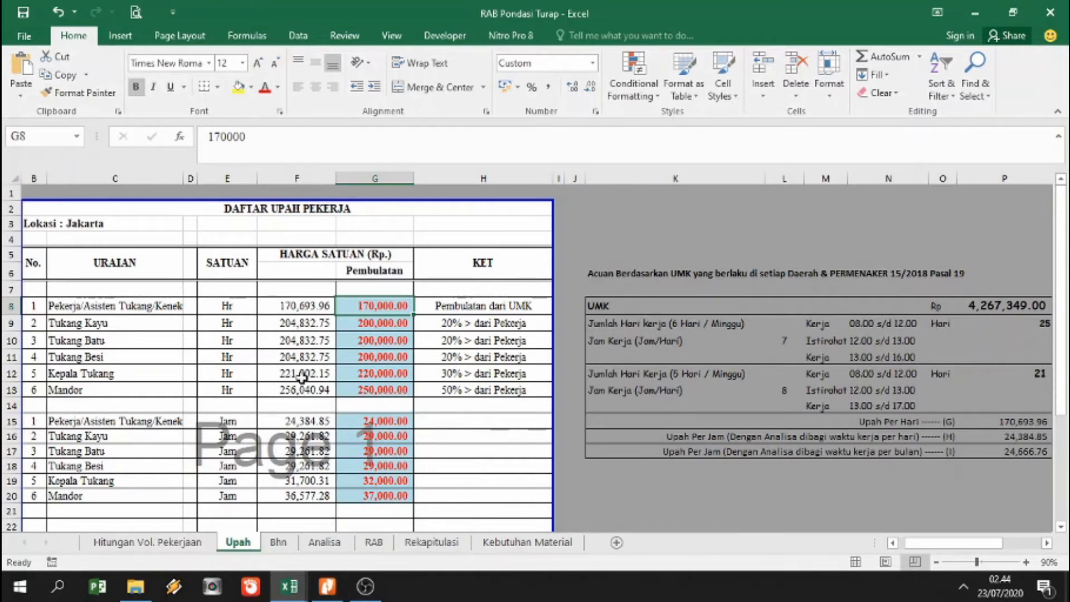
pyautogui.moveTo(944, 551); pyautogui.dragTo(944, 551)
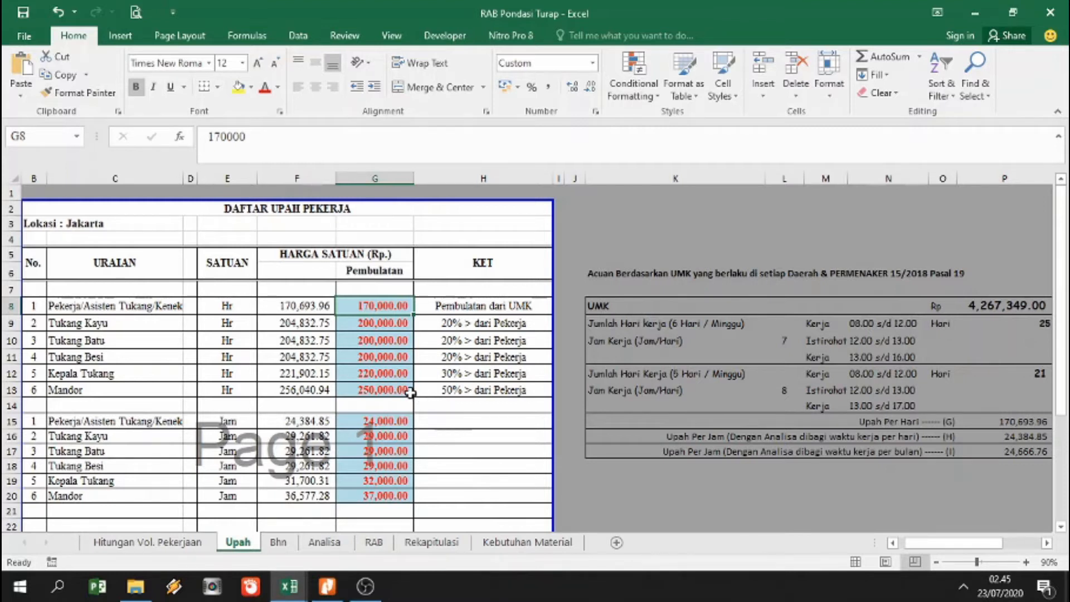
pyautogui.click(42, 224)
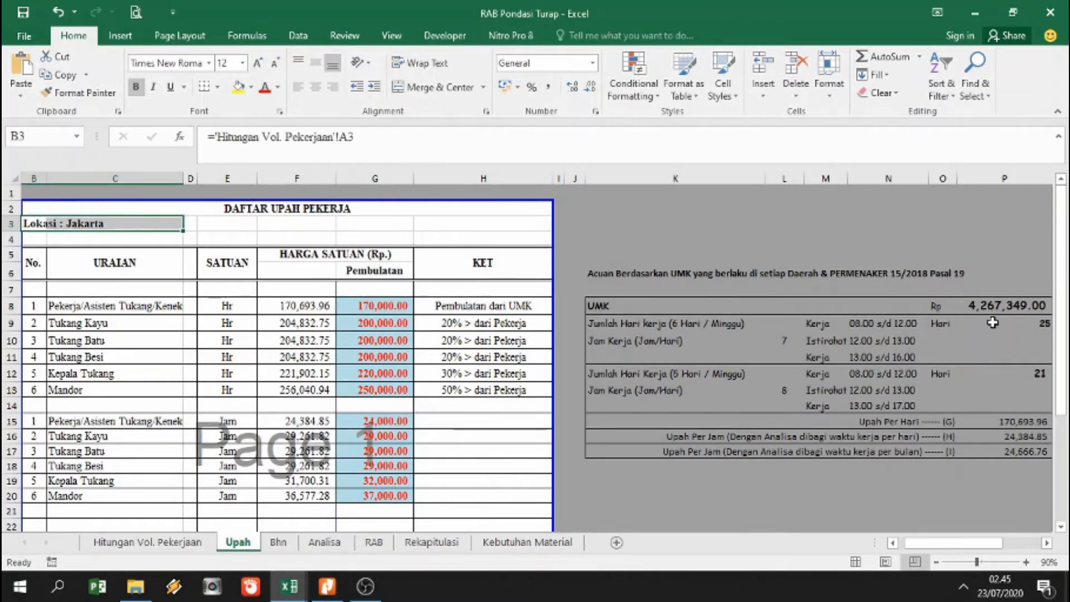
pyautogui.click(1003, 305)
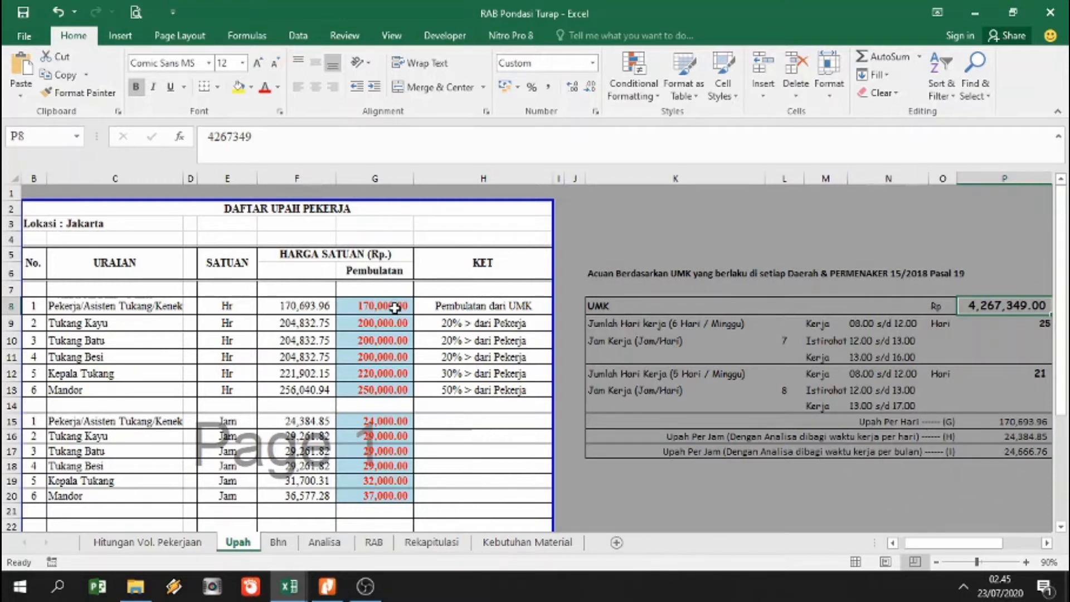
pyautogui.click(138, 308)
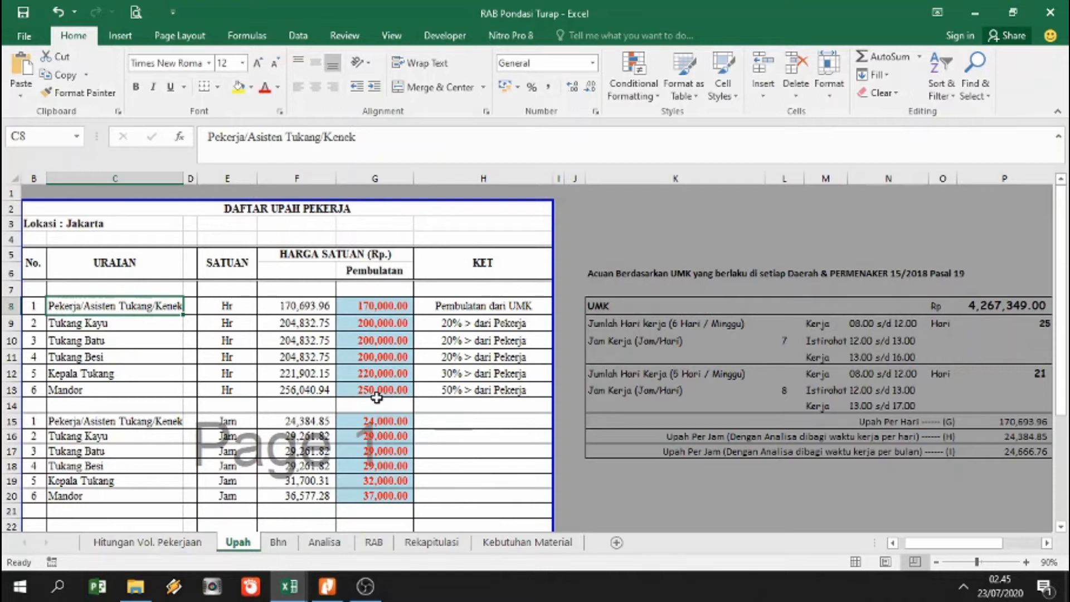
pyautogui.moveTo(379, 419); pyautogui.dragTo(375, 501)
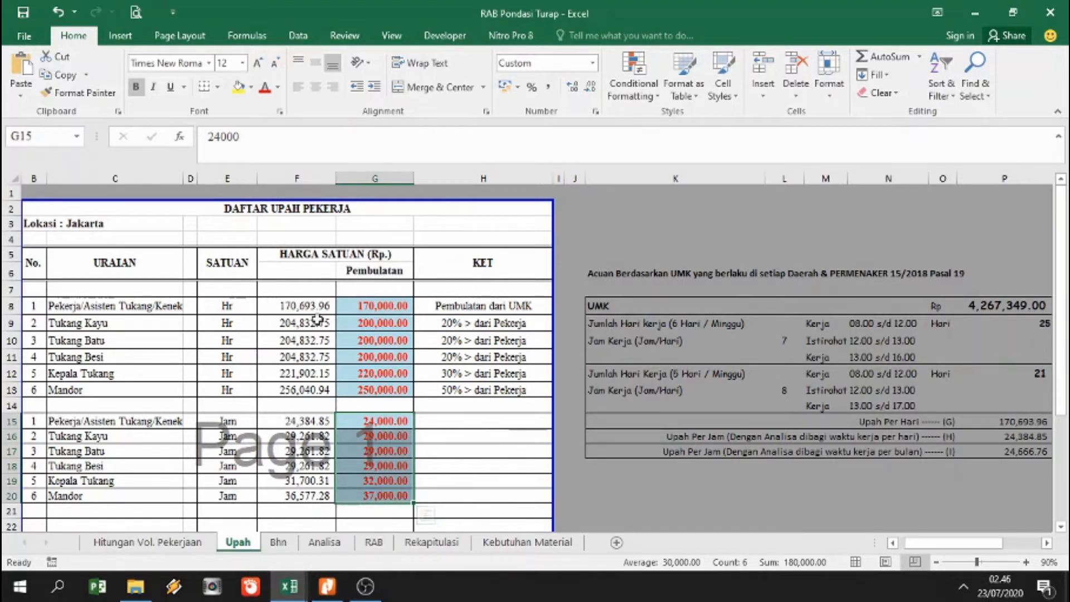
# Review the Bhn material price list, the sand fill item on the Hitungan Vol. Pekerjaan sheet and the Analisa sheet.
pyautogui.click(281, 542)
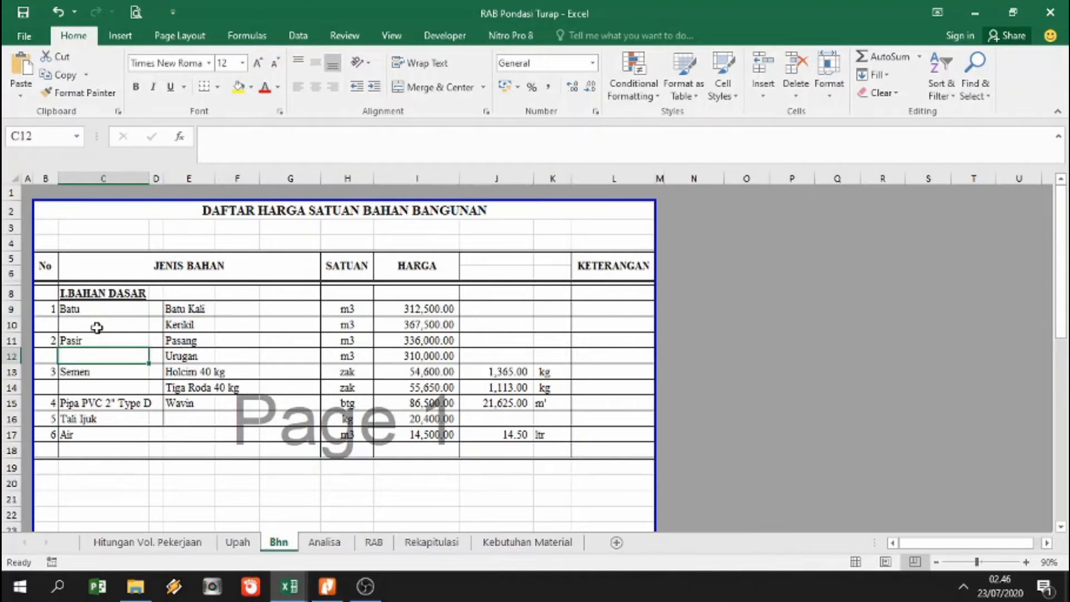
pyautogui.click(98, 310)
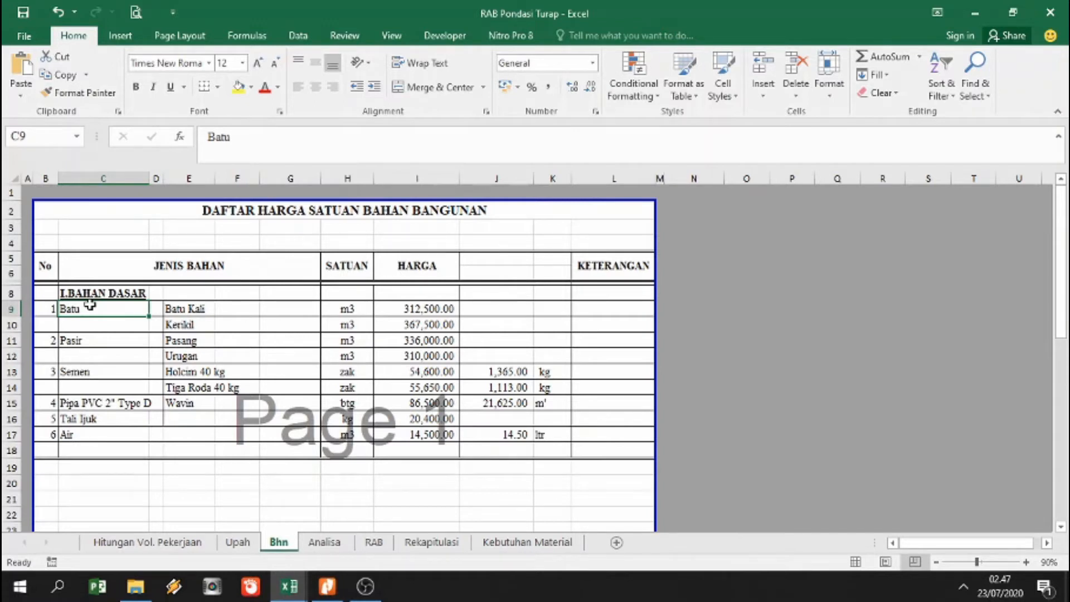
pyautogui.click(169, 541)
pyautogui.click(156, 311)
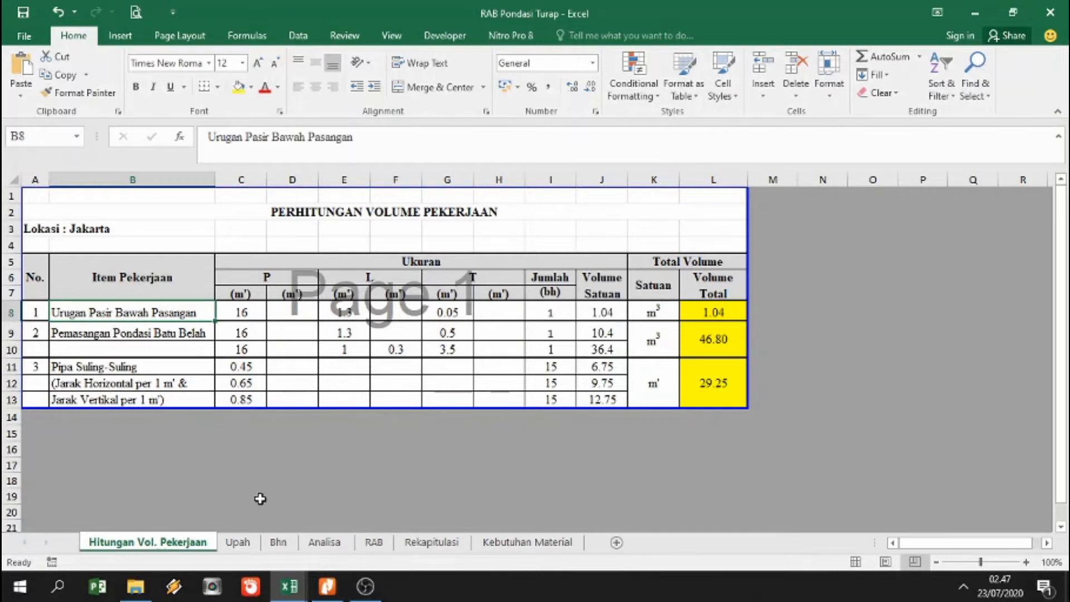
pyautogui.click(340, 544)
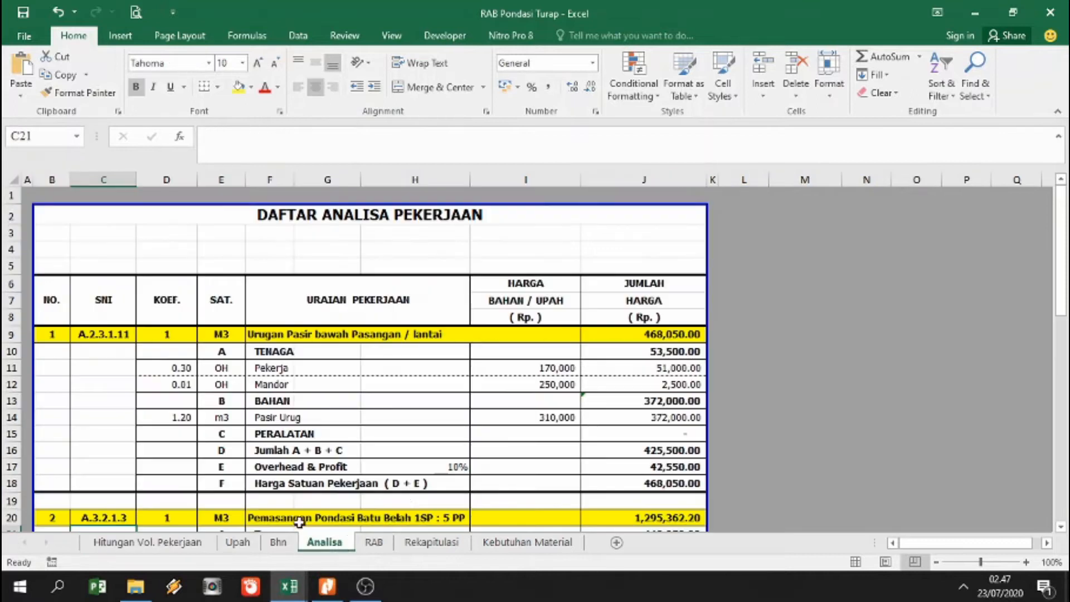
# Start a list of needed materials beside the price table on the Bhn sheet with "Pasir" in O8.
pyautogui.click(278, 542)
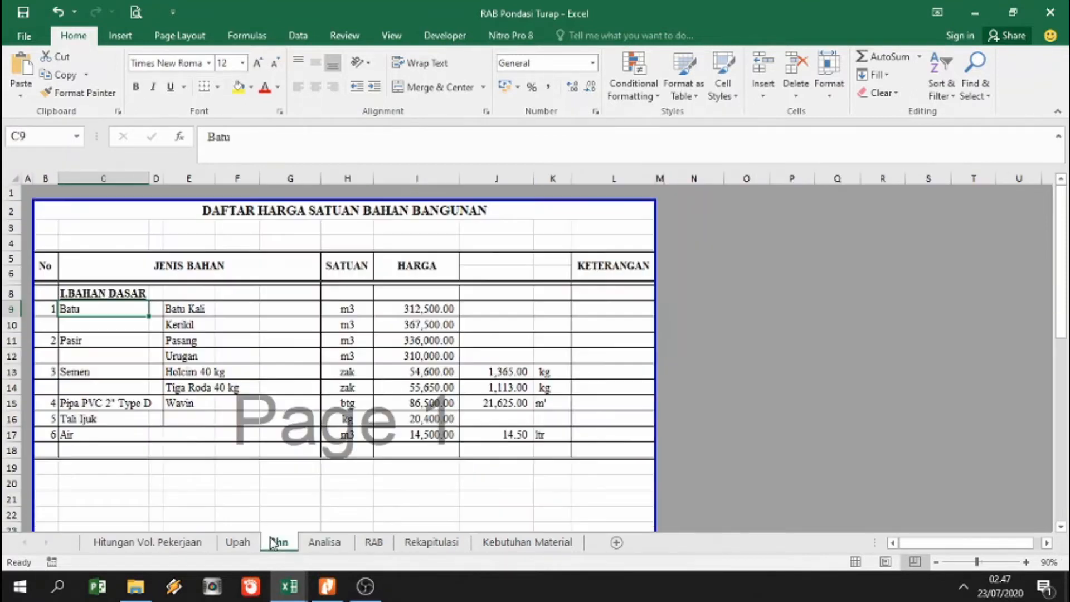
pyautogui.click(769, 283)
pyautogui.click(764, 292)
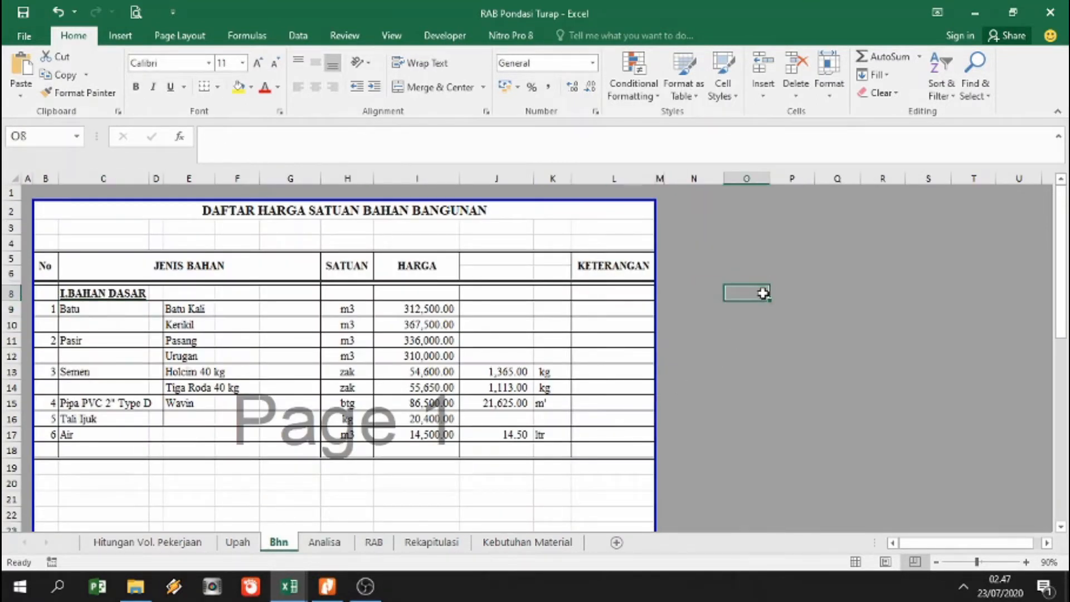
pyautogui.write('Pasie')
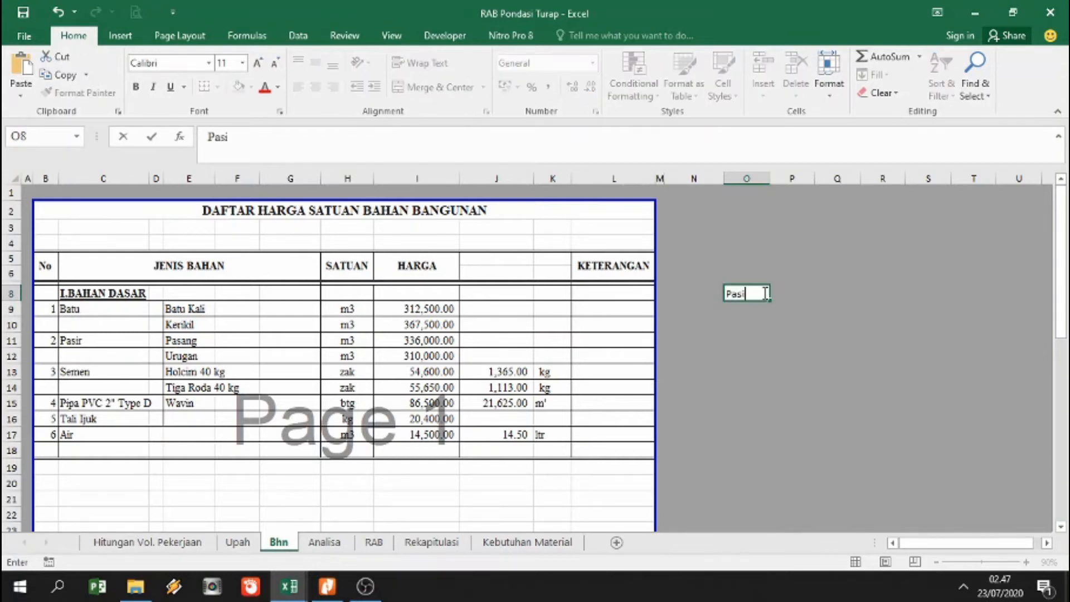
pyautogui.press('Return')
pyautogui.click(763, 293)
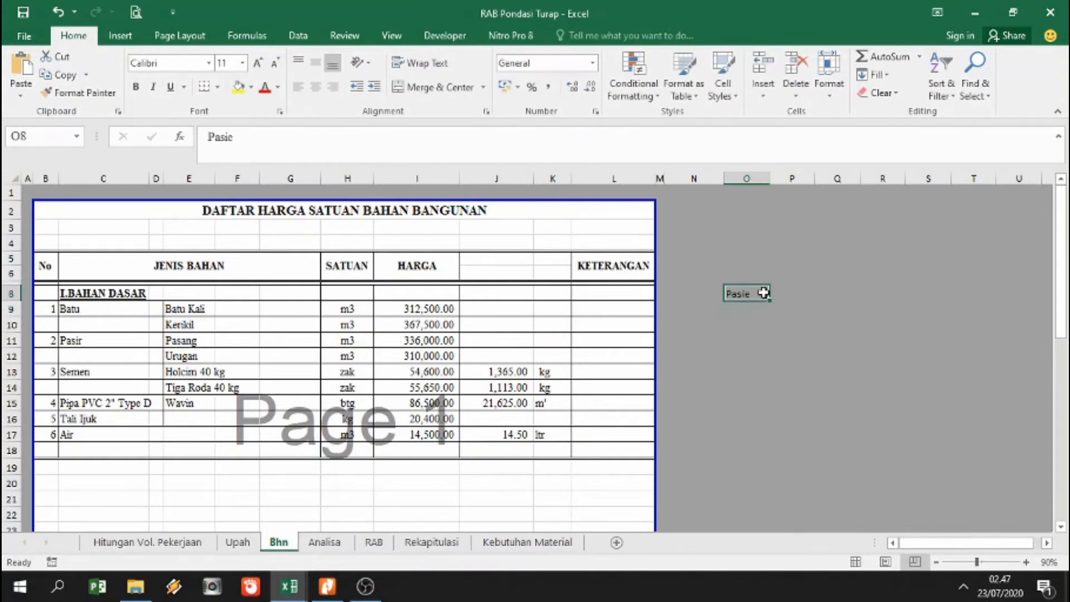
pyautogui.write('Pas')
pyautogui.press('BackSpace')
pyautogui.write('as')
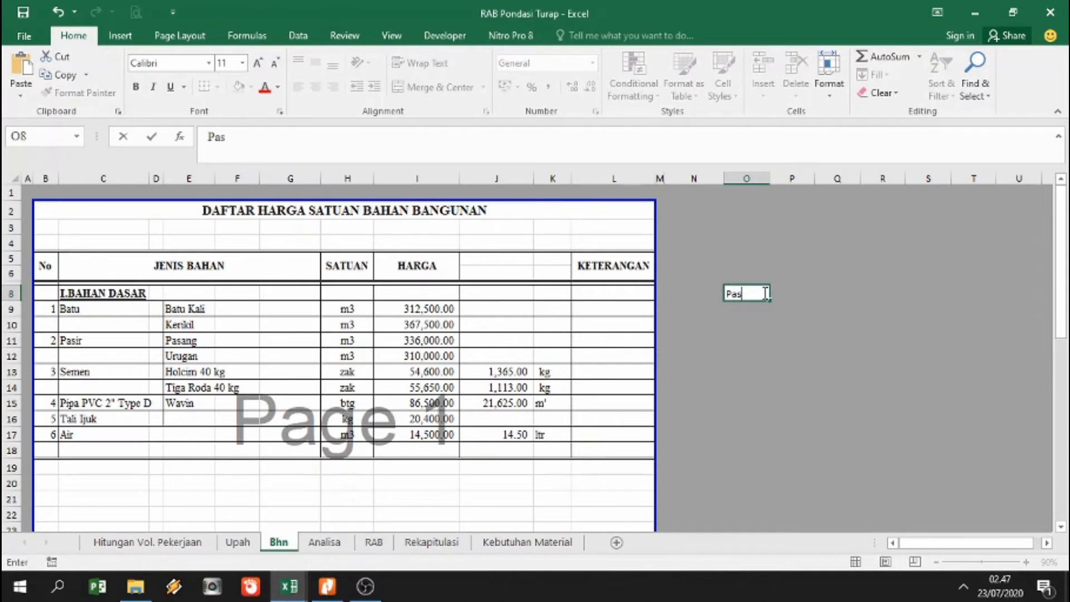
pyautogui.write('ie')
pyautogui.press('BackSpace')
pyautogui.write('r')
pyautogui.press('Return')
# Check the stone foundation item on the Hitungan Vol. Pekerjaan sheet, and add "Batu Belah" in O9 and "Semen" in O10 of Bhn.
pyautogui.click(171, 549)
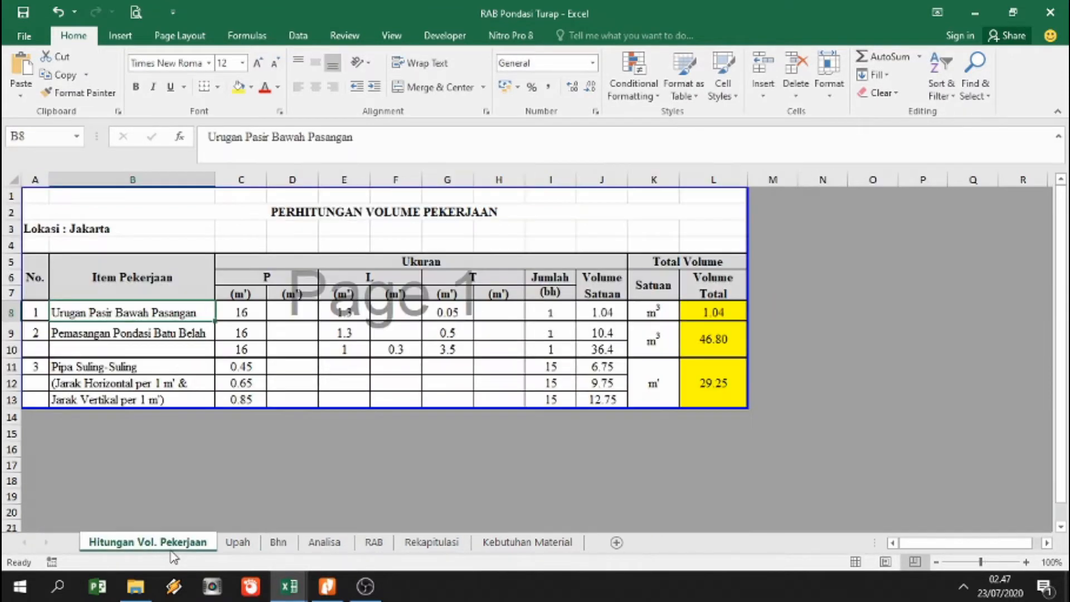
pyautogui.click(171, 338)
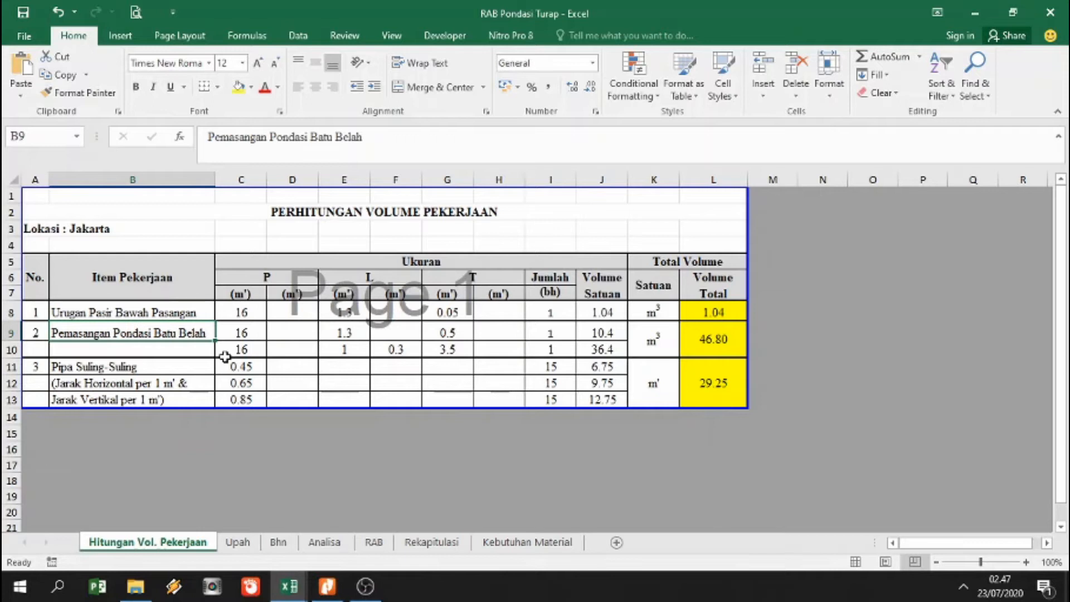
pyautogui.click(281, 544)
pyautogui.write('Batu Belah')
pyautogui.press('Return')
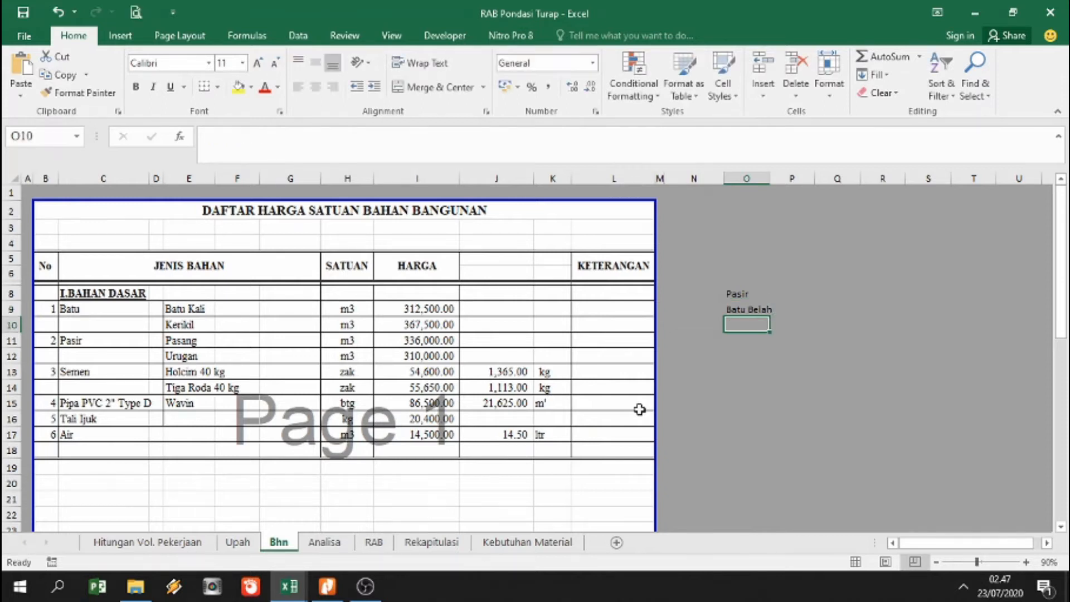
pyautogui.write('Semen')
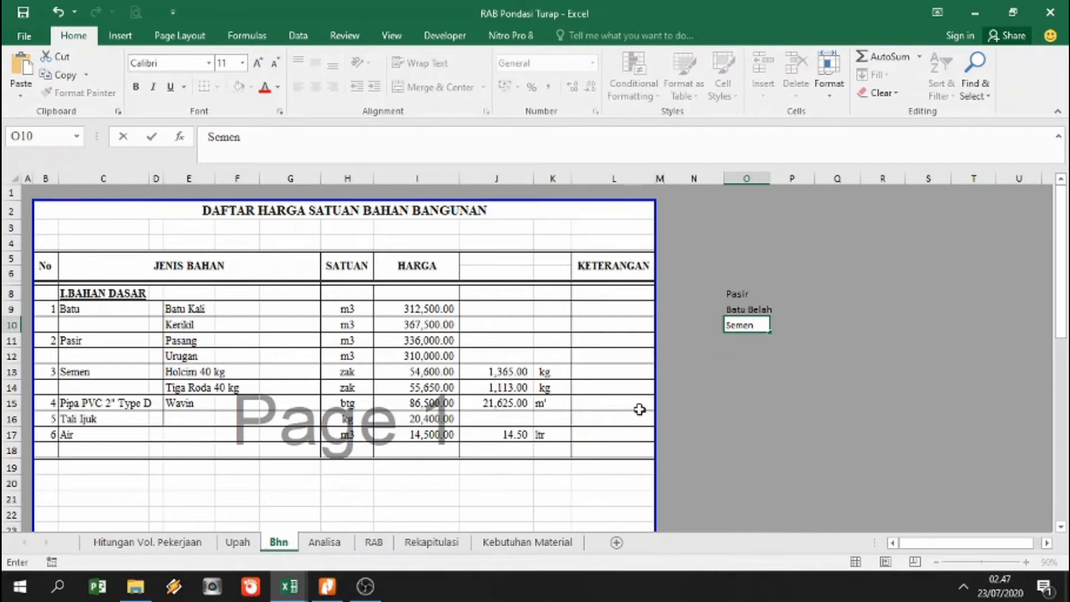
pyautogui.press('Return')
# Add "Pasir" in O11 as the foundation's sand entry in the material list.
pyautogui.write('Pasi')
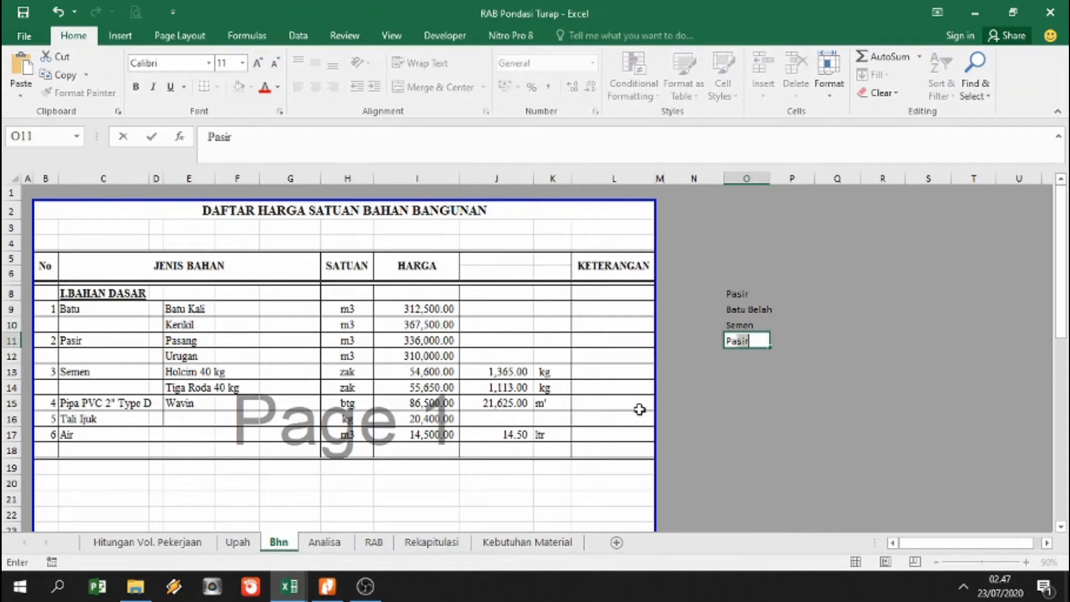
pyautogui.write('e')
pyautogui.press('BackSpace')
pyautogui.press('Return')
pyautogui.press('Up')
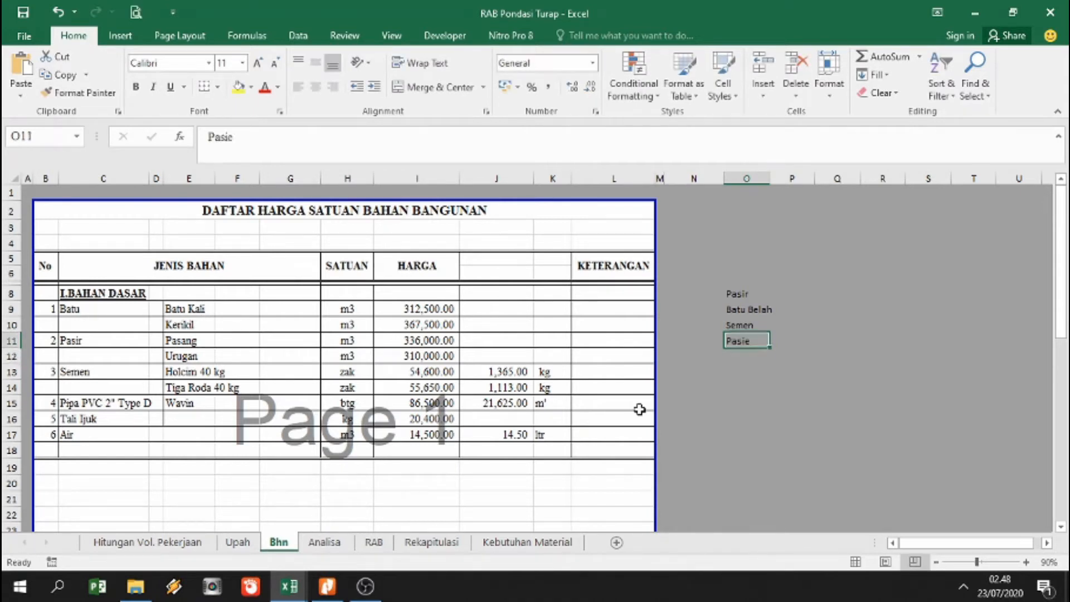
pyautogui.click(291, 134)
pyautogui.press('BackSpace')
pyautogui.write('r')
pyautogui.press('Return')
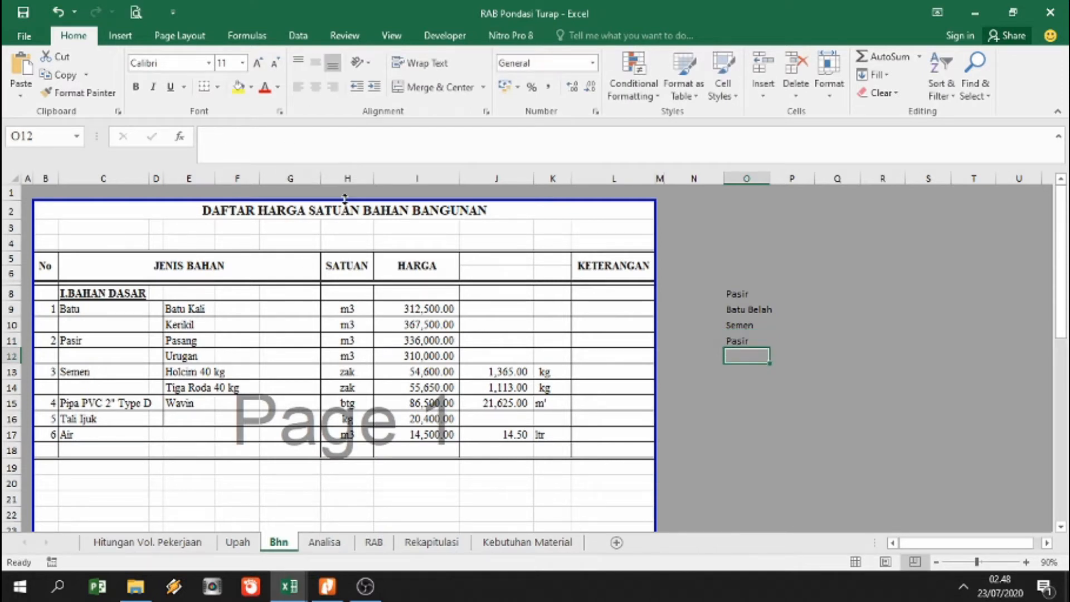
# Check the Pipa Suling-Suling item on the Hitungan Vol. Pekerjaan sheet and enter "Pipa PVC 2" type D" in O12 of Bhn.
pyautogui.click(186, 547)
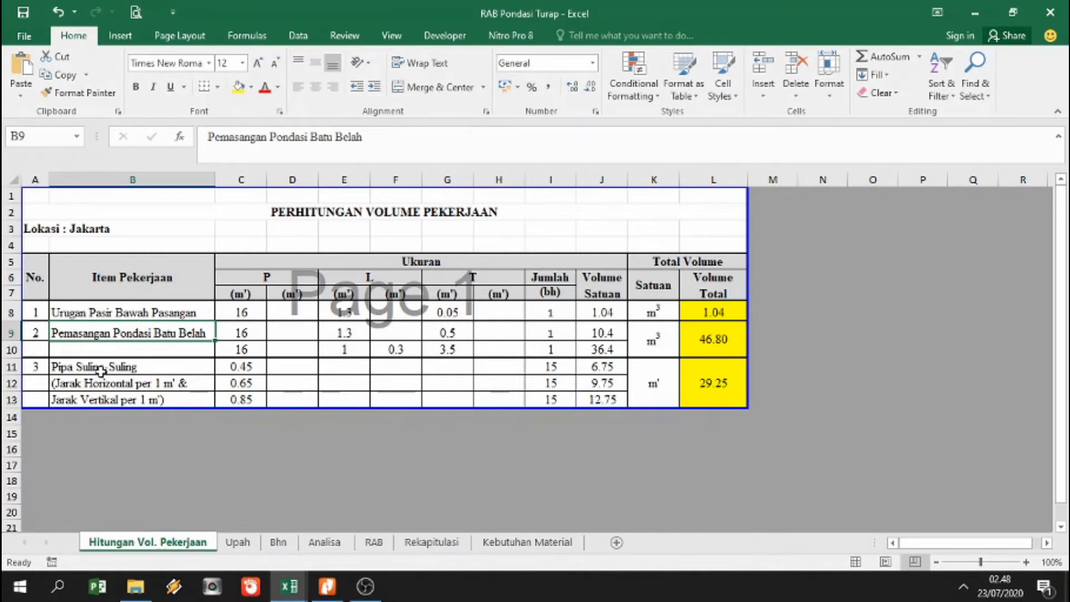
pyautogui.click(280, 545)
pyautogui.write('Pip')
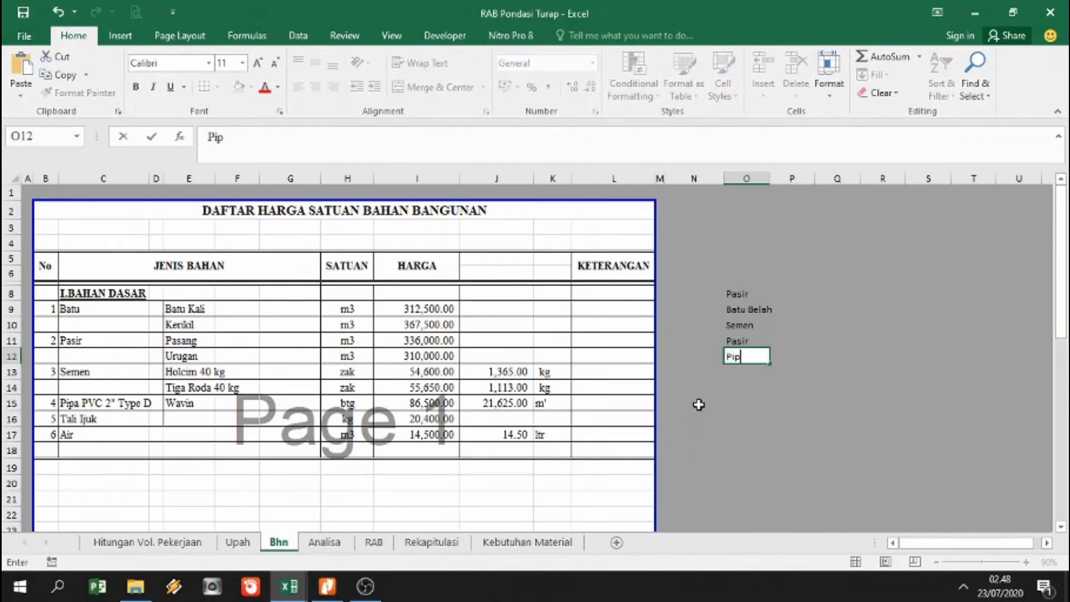
pyautogui.write('a PVC 2"')
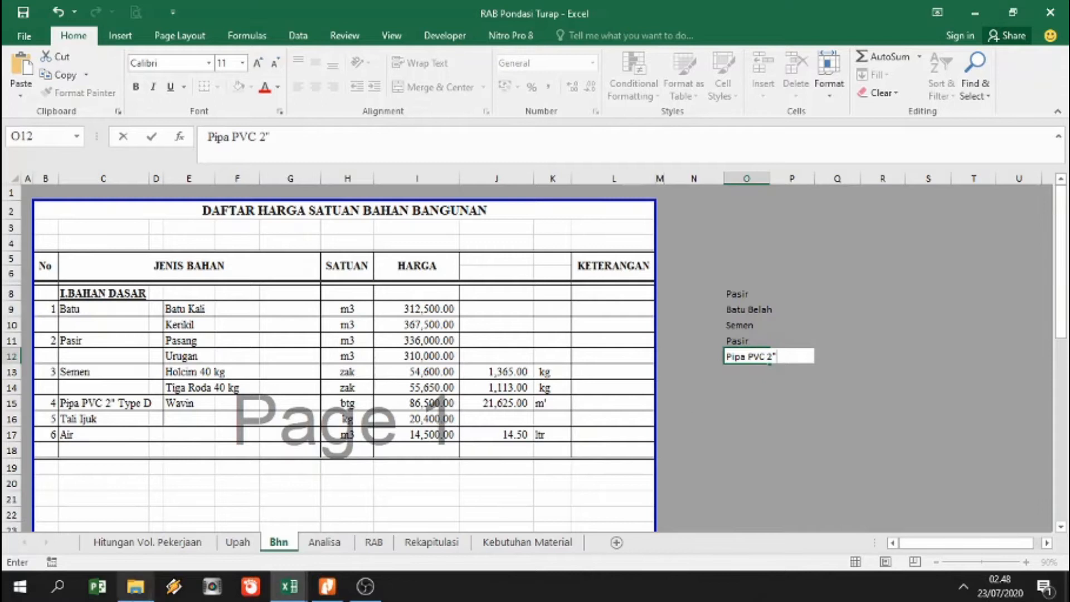
pyautogui.click(188, 544)
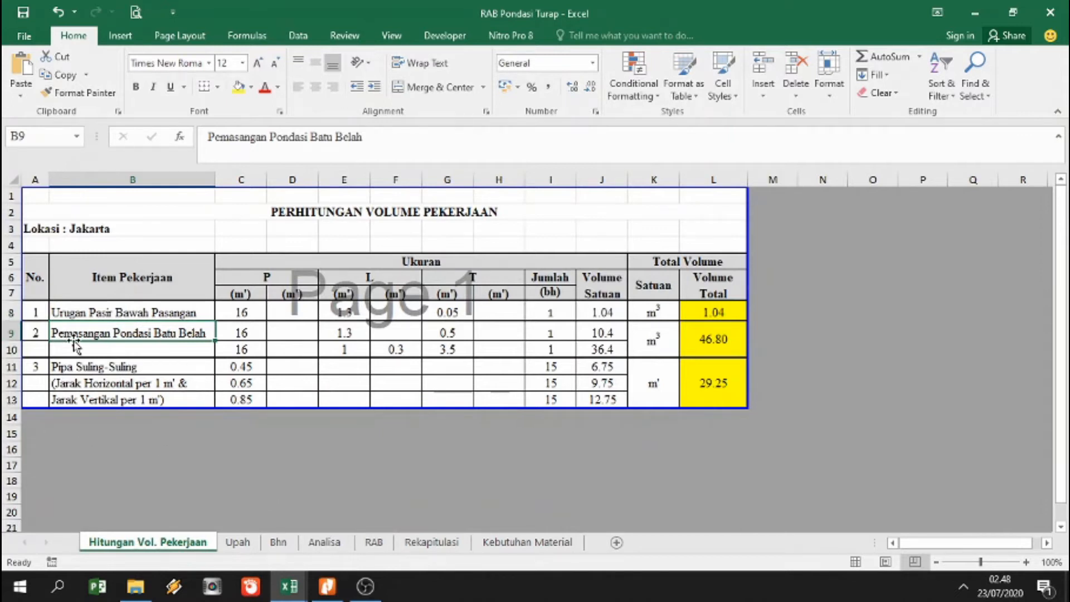
pyautogui.click(278, 542)
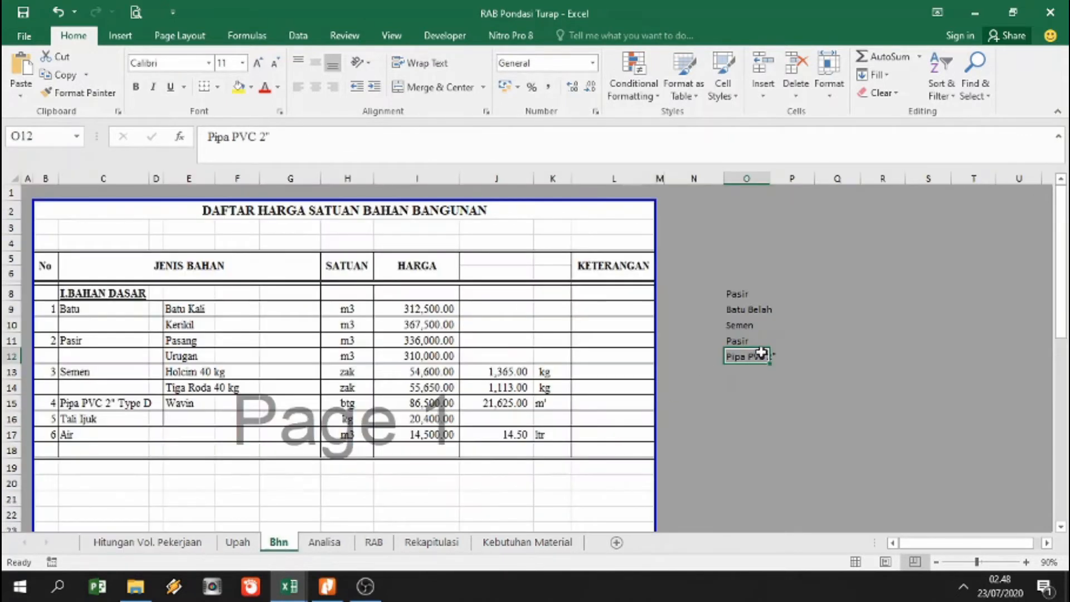
pyautogui.click(299, 150)
pyautogui.write('type D')
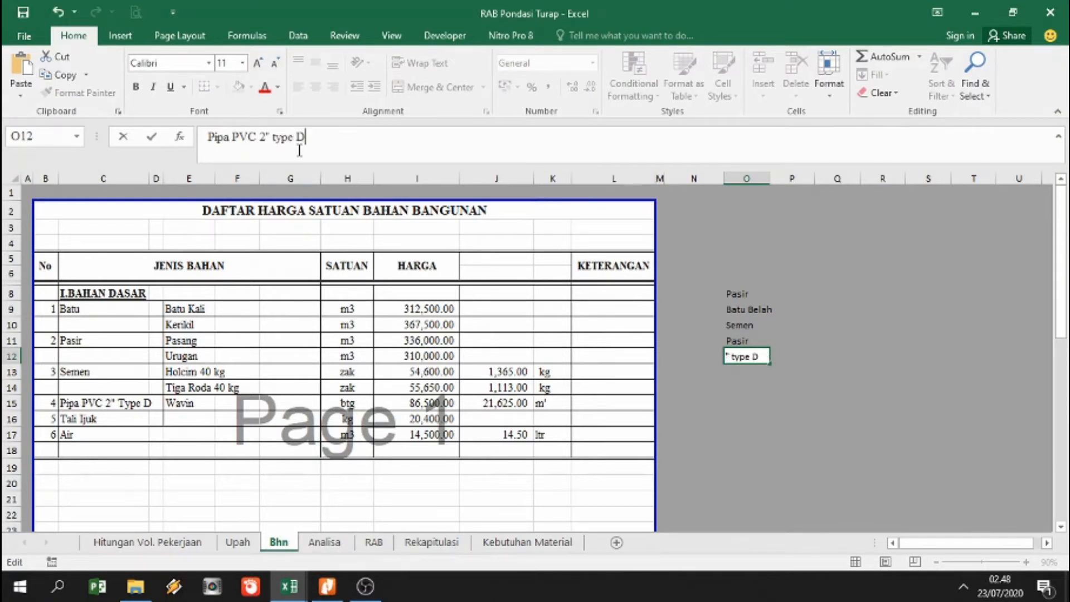
pyautogui.press('Return')
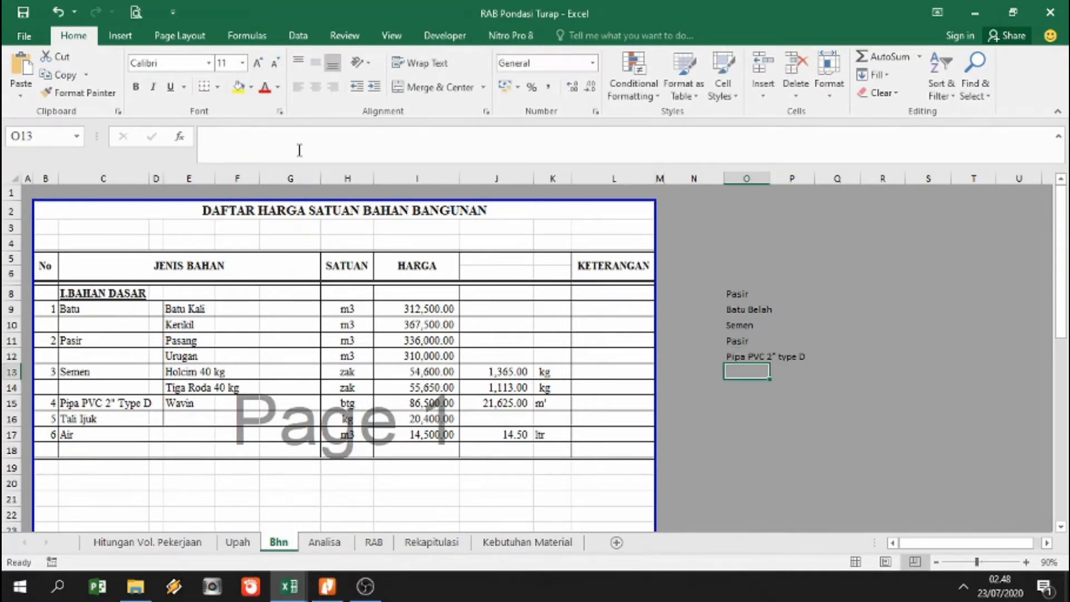
# Enter "Tali Ijuk" in O13 of the needed-materials list on the Bhn sheet.
pyautogui.write('Ta')
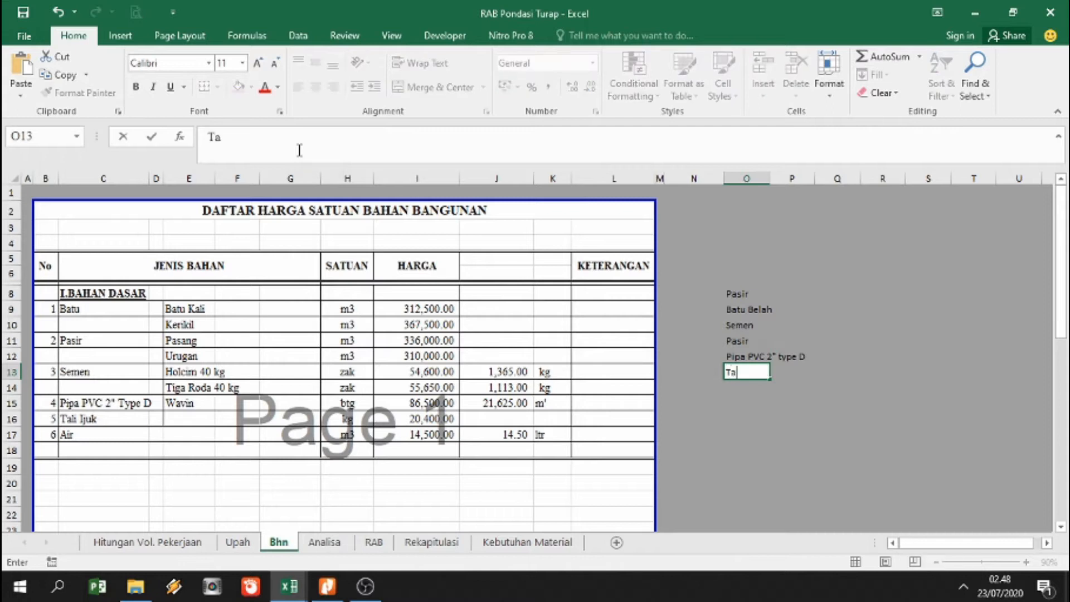
pyautogui.write('li Ijuk')
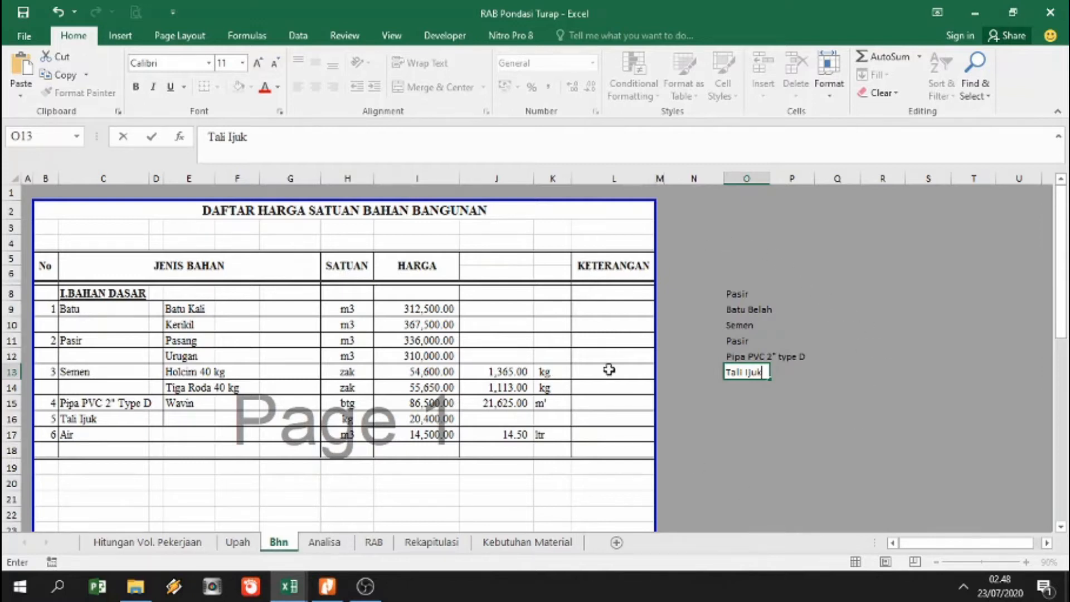
pyautogui.click(837, 323)
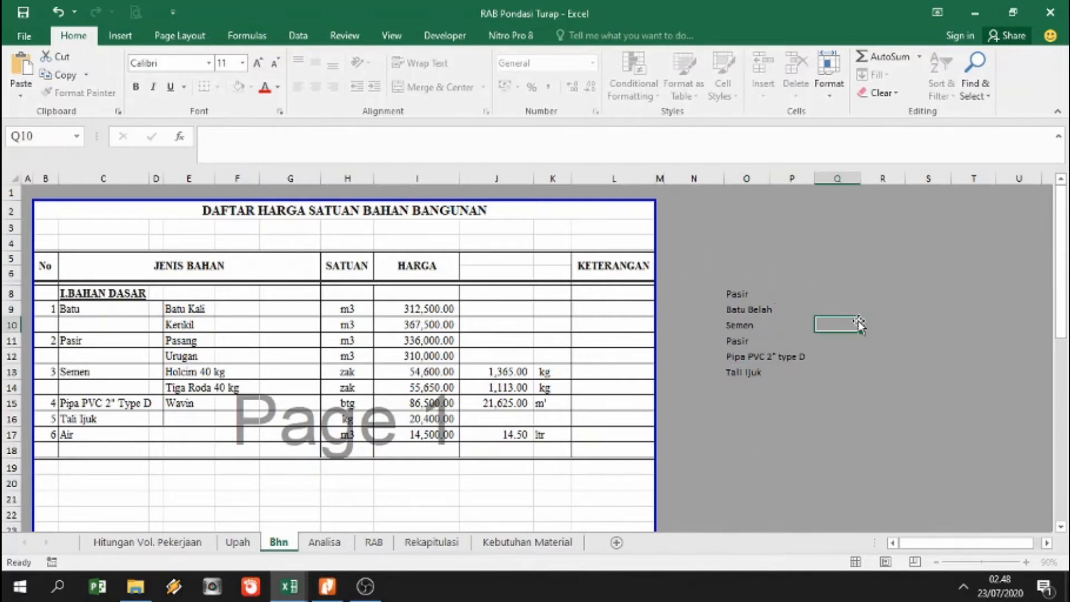
# Check the sand fill item on the Hitungan Vol. Pekerjaan and Analisa sheets, and change O8 of Bhn to "Pasir Urug".
pyautogui.click(749, 296)
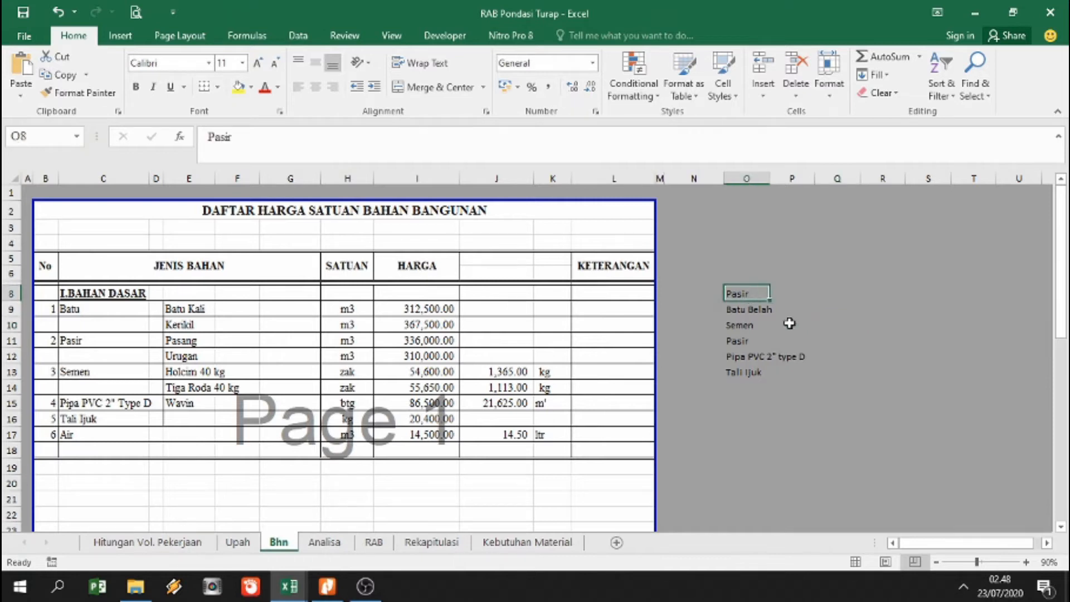
pyautogui.click(95, 340)
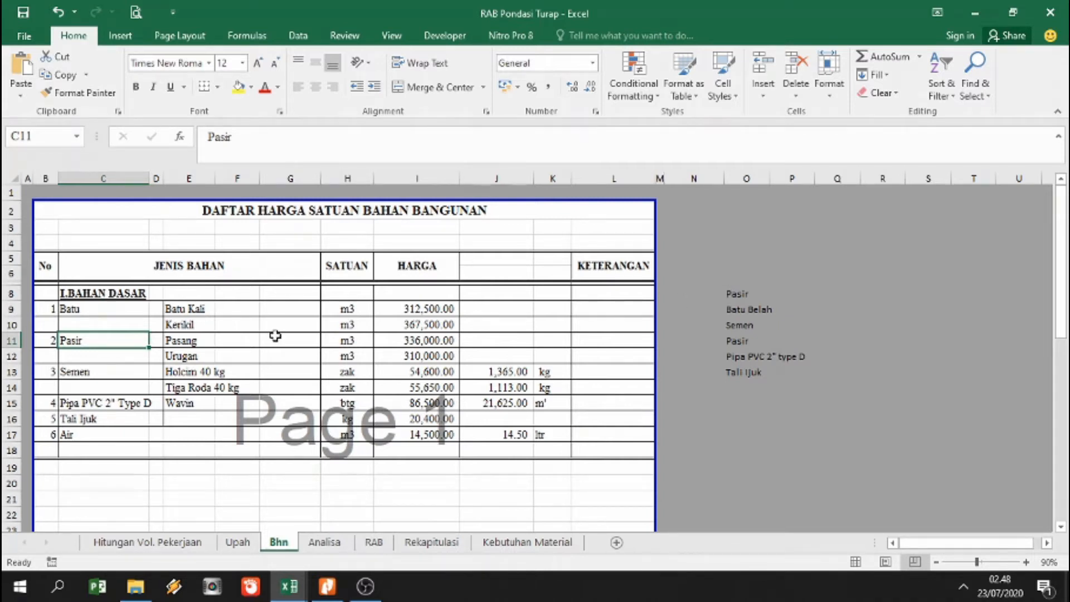
pyautogui.click(749, 293)
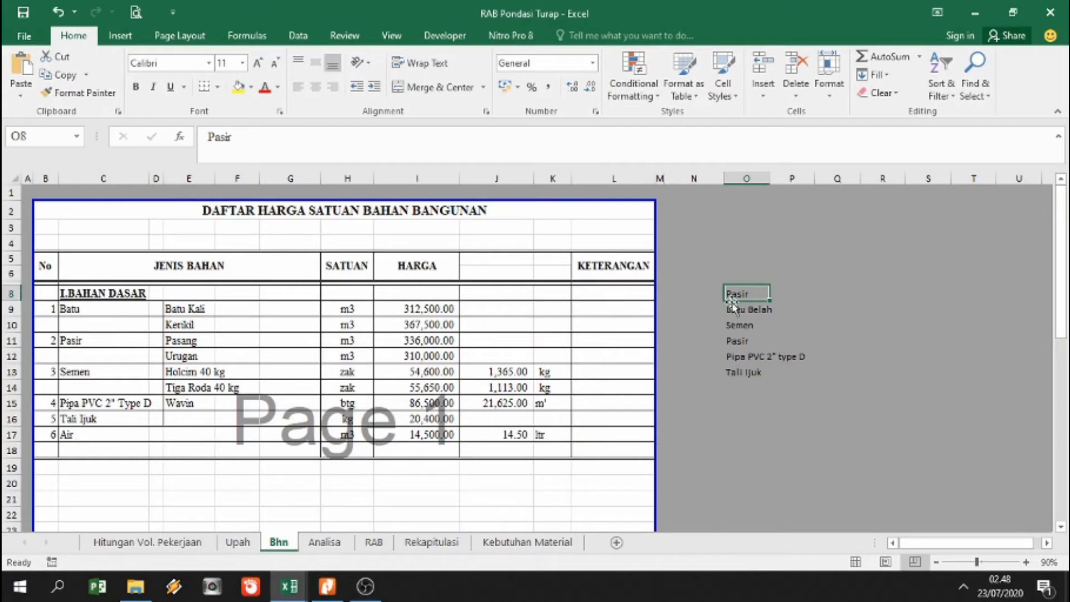
pyautogui.click(157, 546)
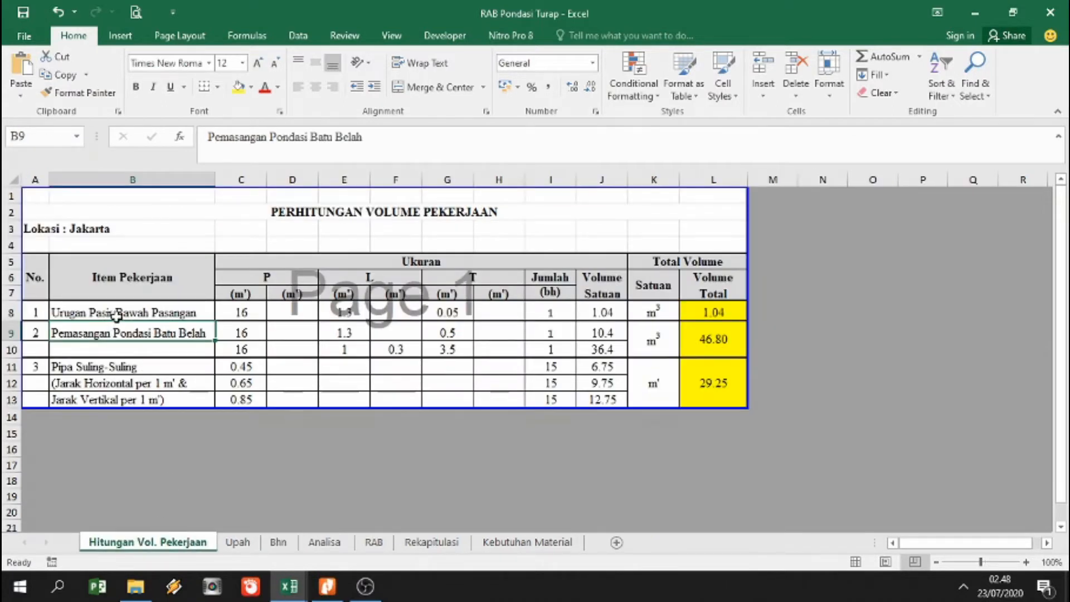
pyautogui.click(324, 542)
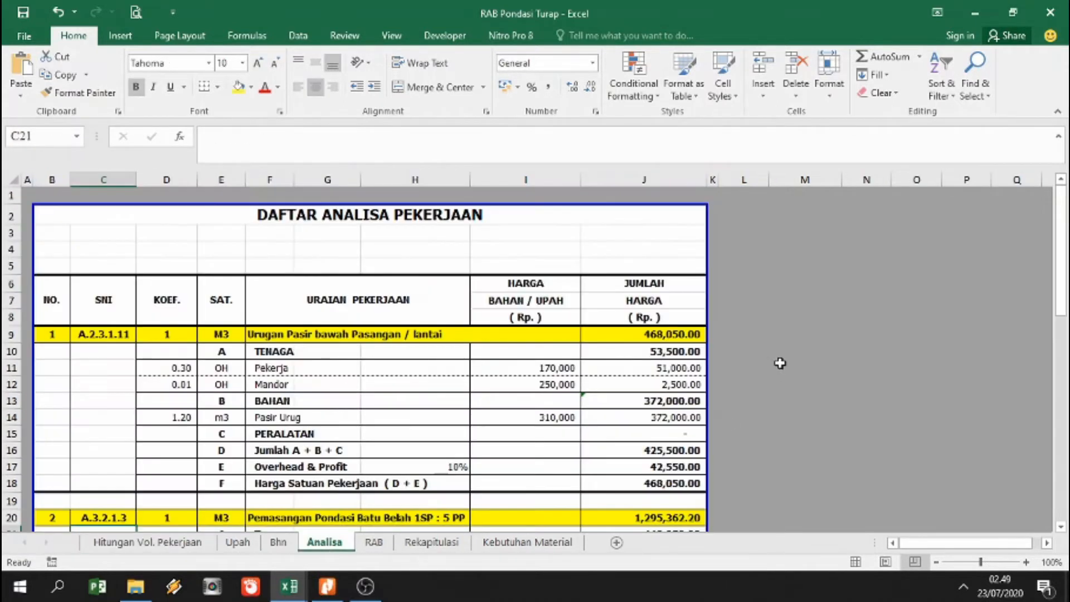
pyautogui.click(278, 542)
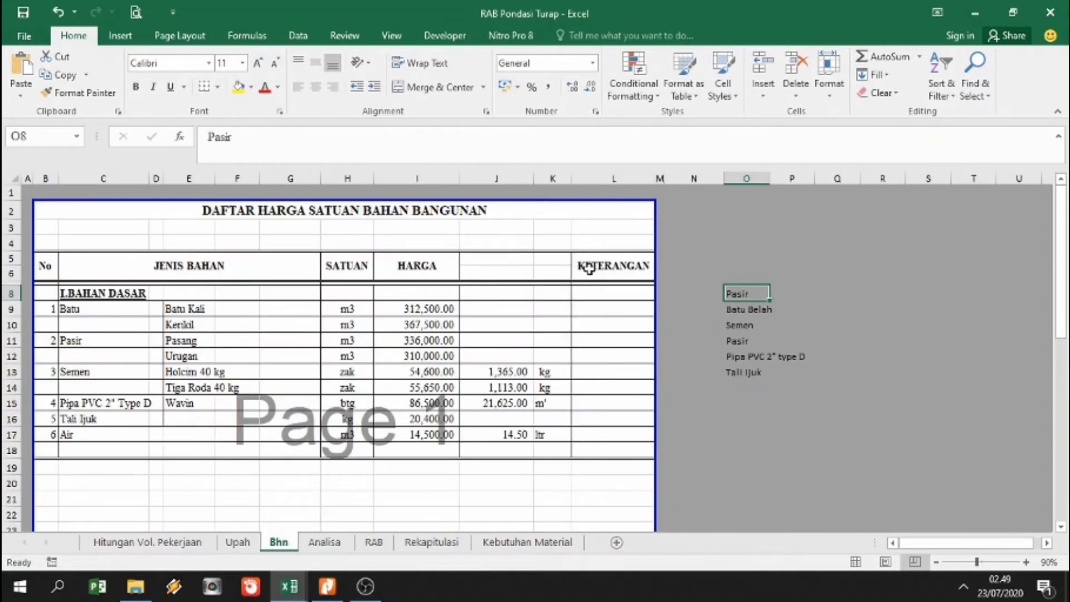
pyautogui.click(366, 143)
pyautogui.write('Urug')
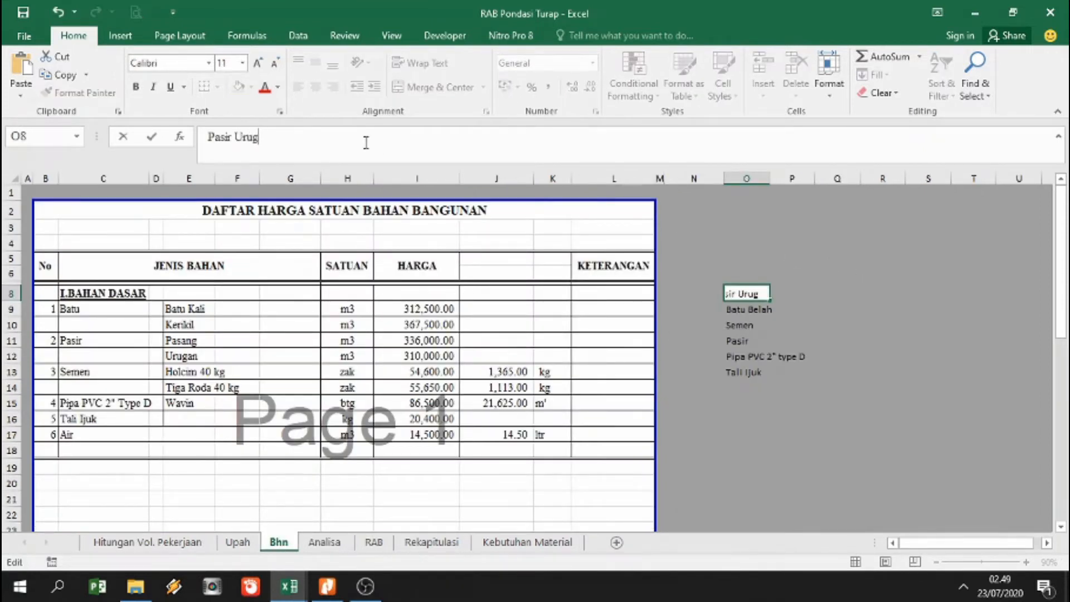
pyautogui.press('Return')
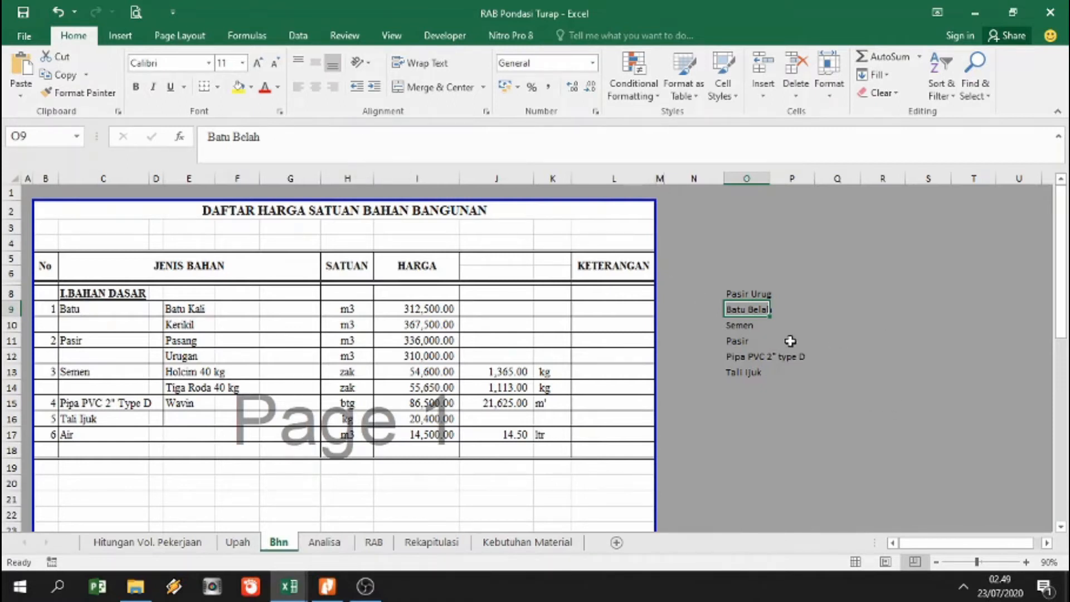
# Change the foundation's sand entry in O11 to "Pasir Pasang".
pyautogui.click(755, 339)
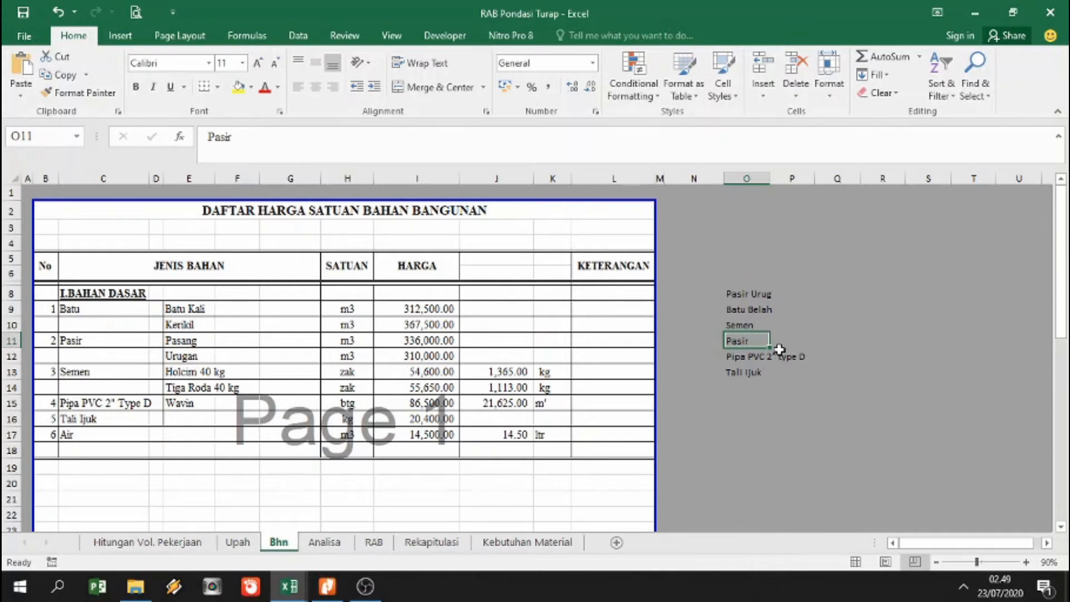
pyautogui.click(277, 141)
pyautogui.write('Pasang')
pyautogui.press('Return')
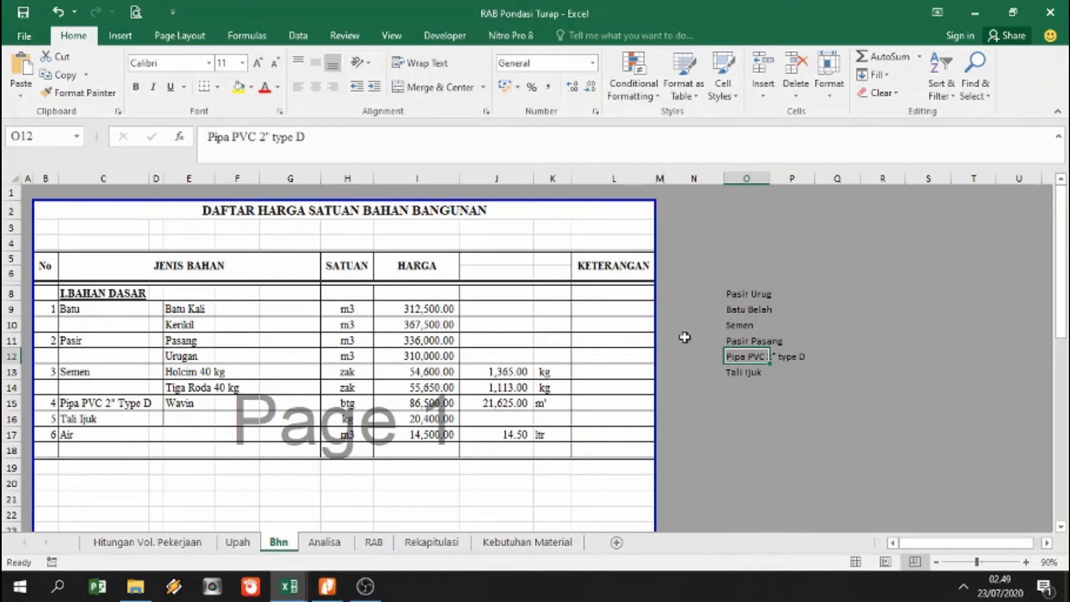
# Compare the stone entry with the Batu row of the price table and change O9 to "Batu Belah Kali".
pyautogui.click(92, 310)
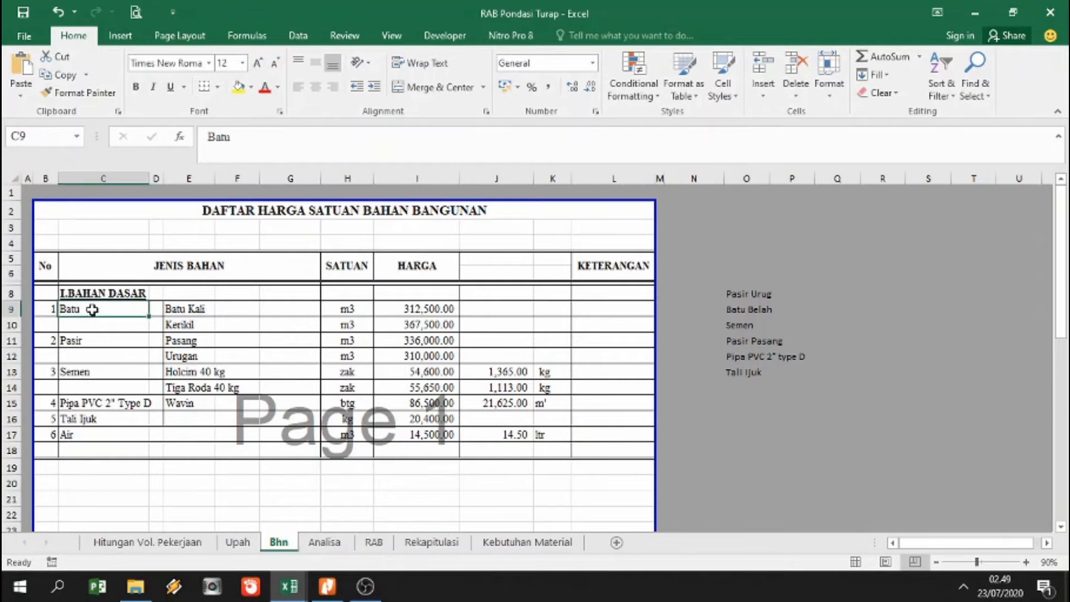
pyautogui.click(180, 306)
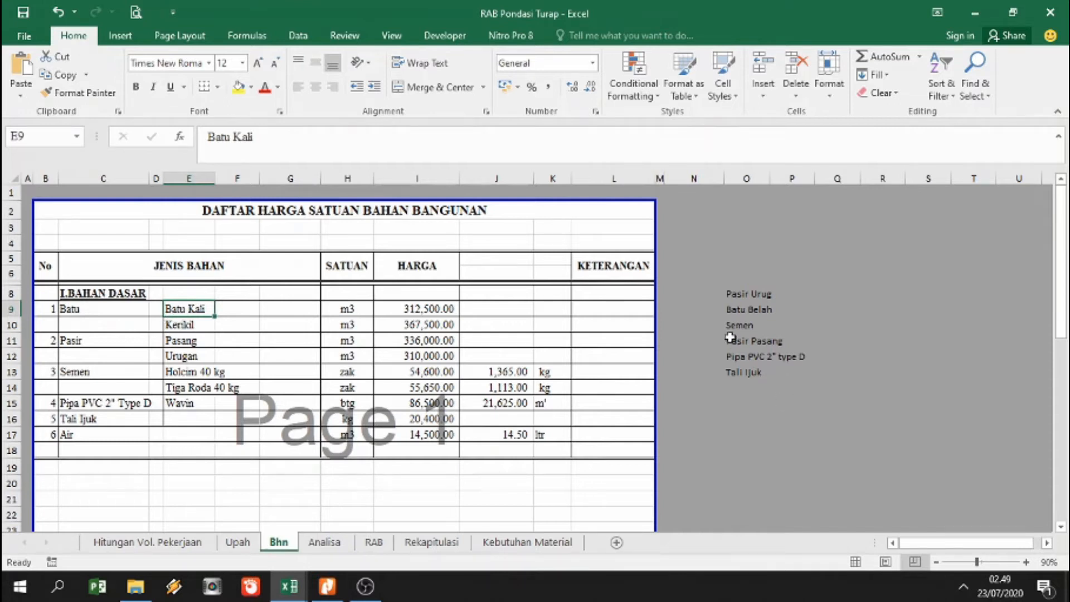
pyautogui.click(745, 311)
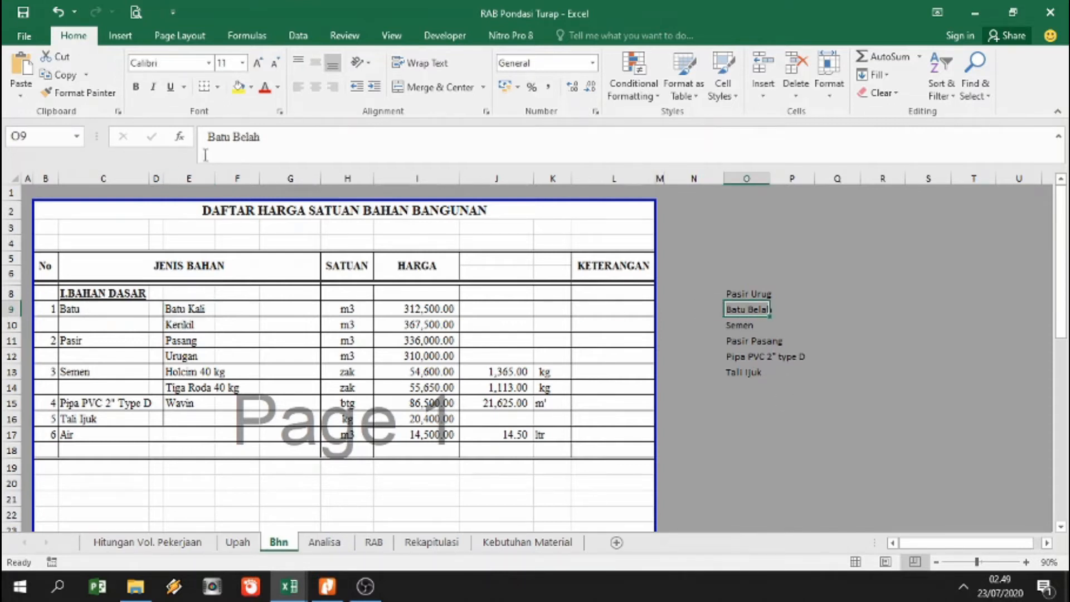
pyautogui.click(263, 136)
pyautogui.write('K')
pyautogui.write('l')
pyautogui.press('BackSpace')
pyautogui.write('a')
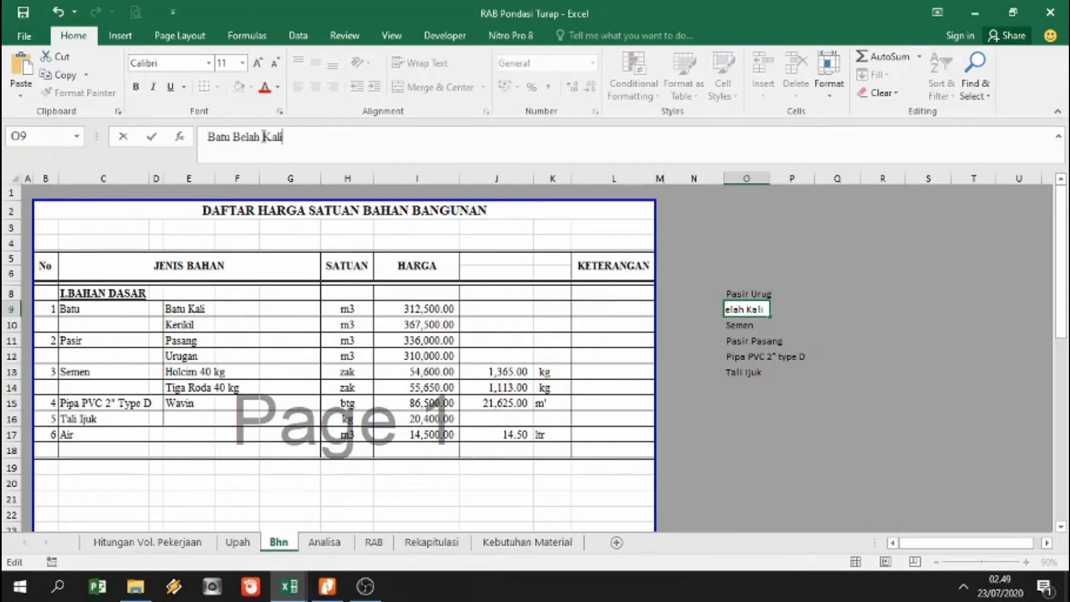
pyautogui.write('li')
pyautogui.press('Return')
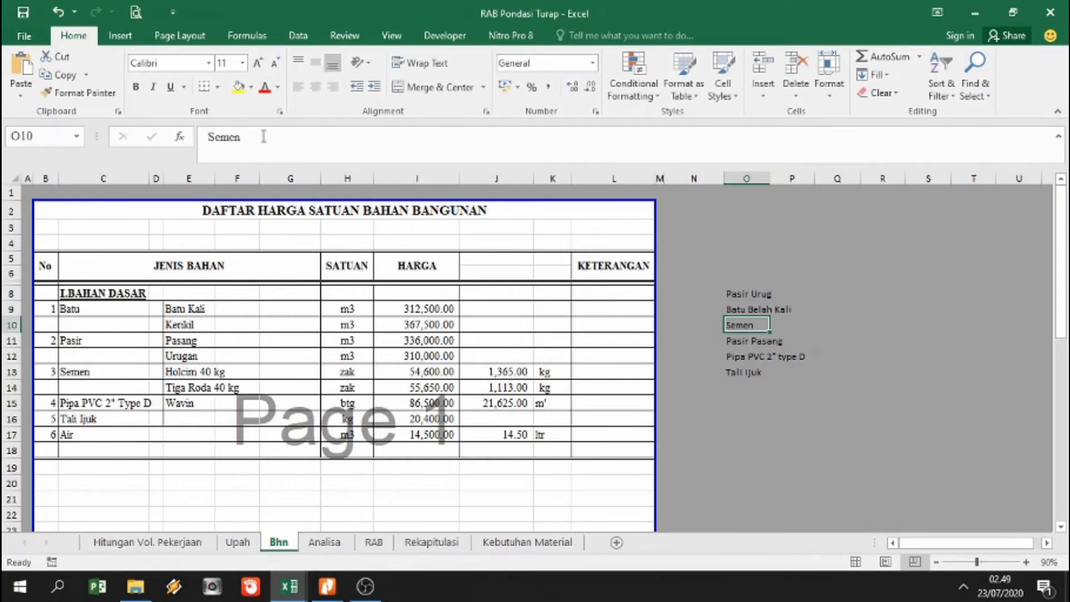
# Highlight the Kerikil row of the price table, E10:I10, in yellow.
pyautogui.click(180, 327)
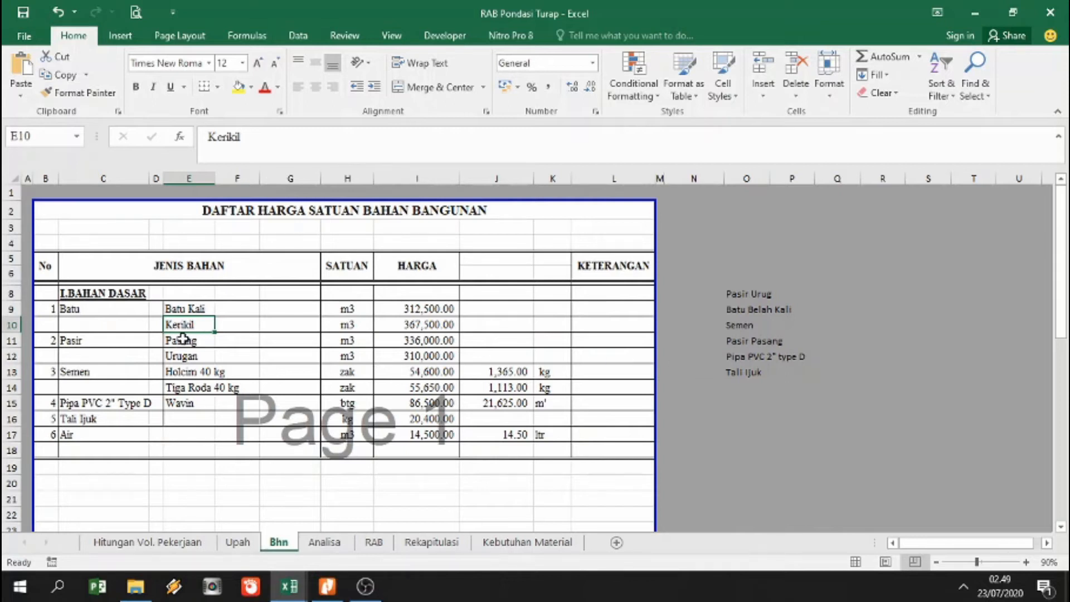
pyautogui.moveTo(168, 324); pyautogui.dragTo(440, 325)
pyautogui.click(237, 89)
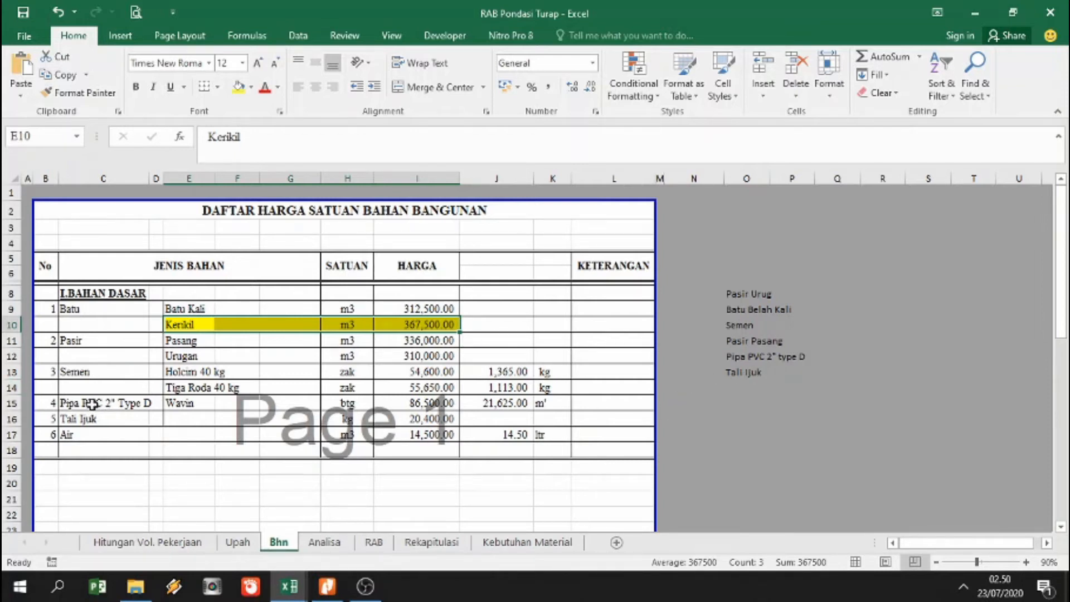
# Add "Batu Kerikil" in O14 at the end of the needed-materials list.
pyautogui.click(744, 373)
pyautogui.click(743, 384)
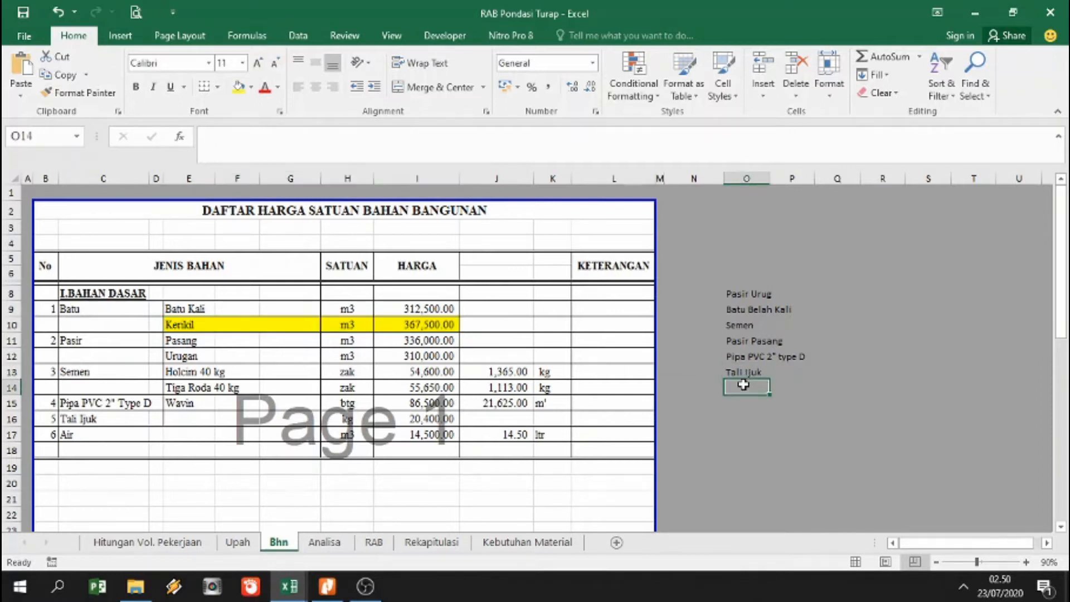
pyautogui.write('Batu K')
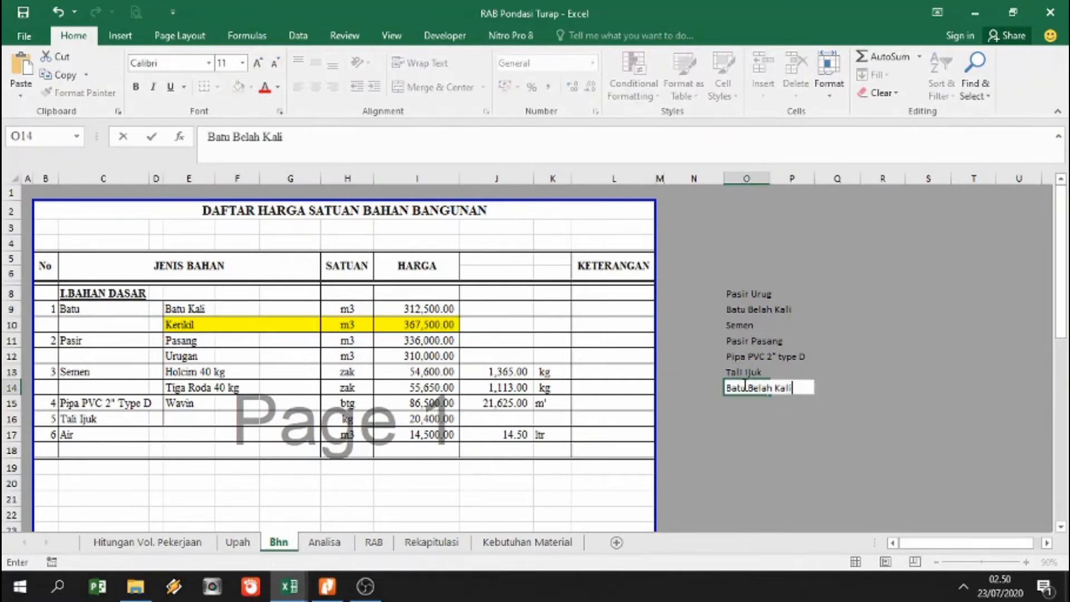
pyautogui.write('erikil')
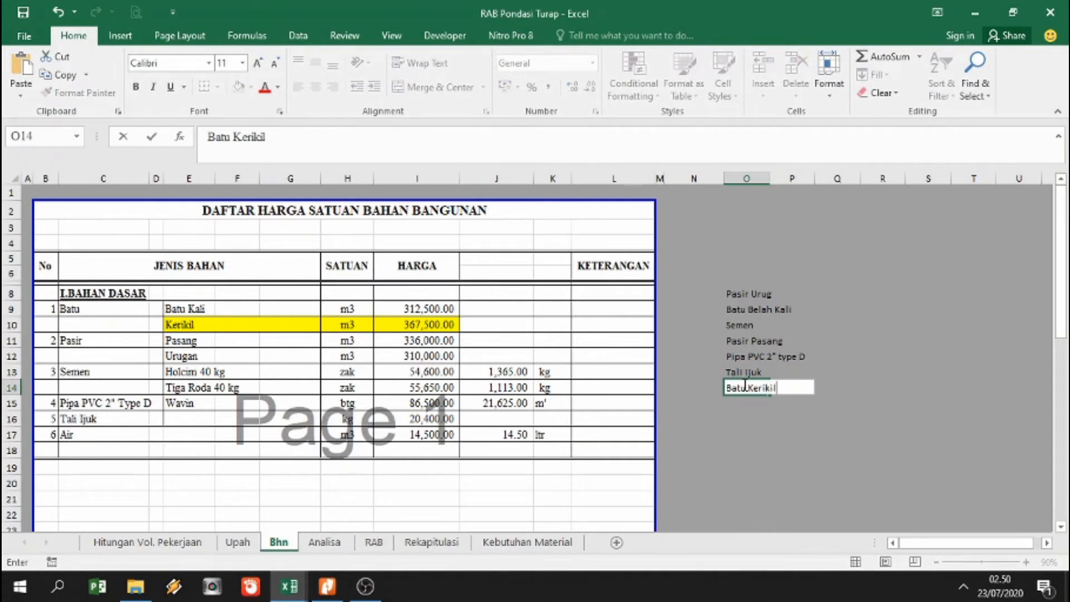
pyautogui.press('Return')
# Remove the yellow fill from the Kerikil row, E10:I10.
pyautogui.moveTo(179, 329); pyautogui.dragTo(412, 324)
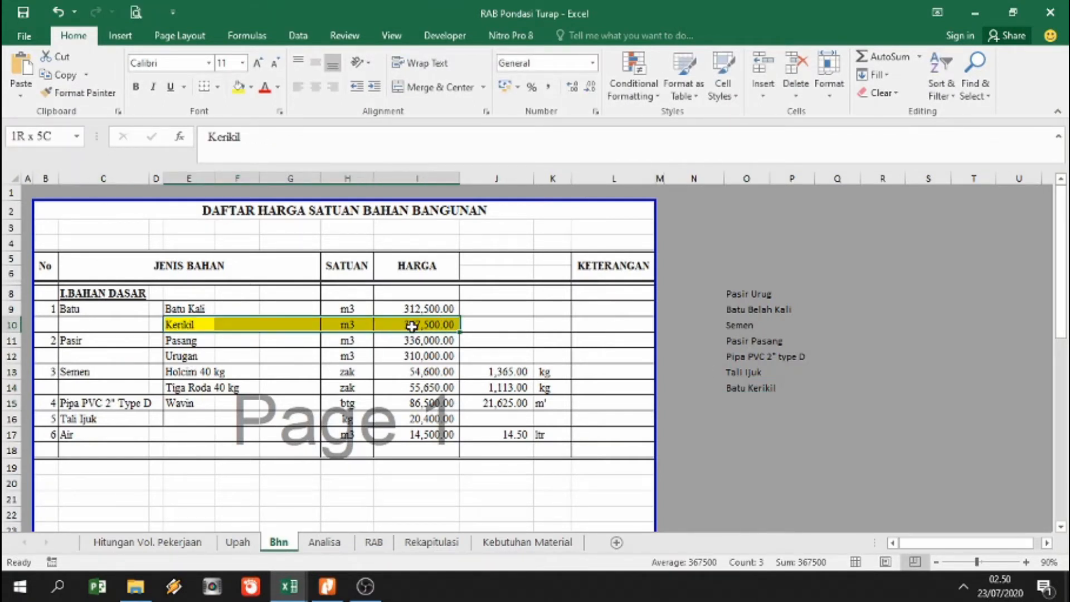
pyautogui.click(252, 87)
pyautogui.click(265, 253)
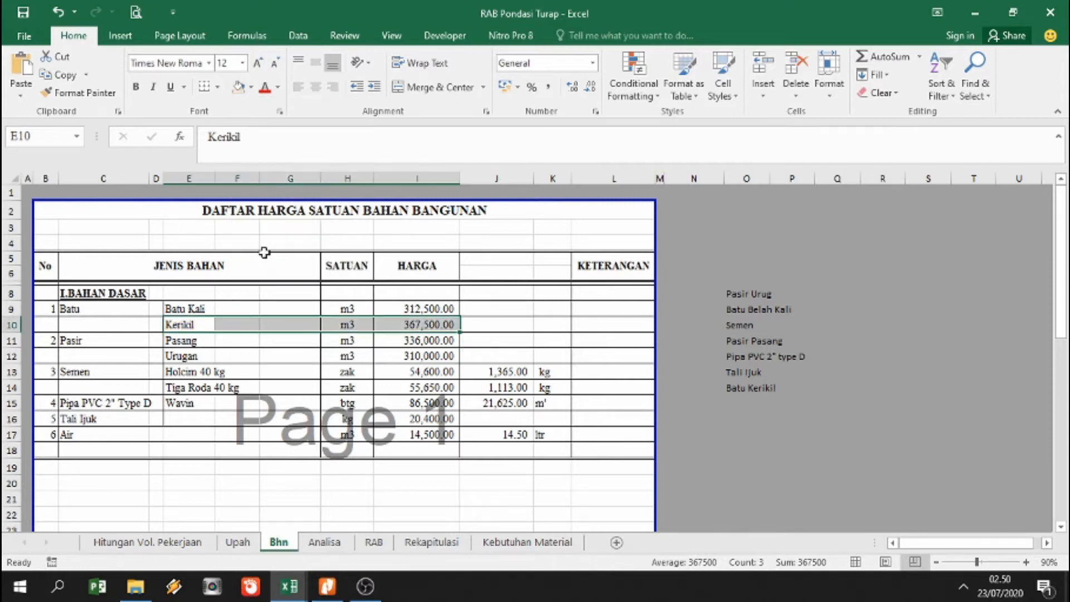
# Examine the sand, cement, PVC pipe and Tali Ijuk rows of the price table and the unit prices in I9:I17.
pyautogui.click(189, 342)
pyautogui.click(197, 358)
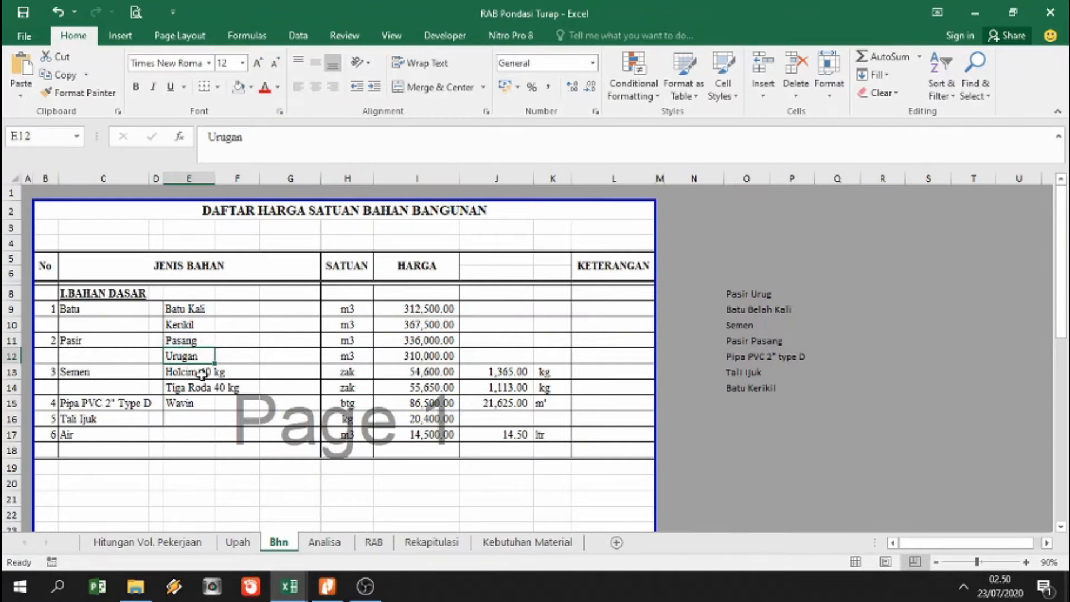
pyautogui.click(202, 373)
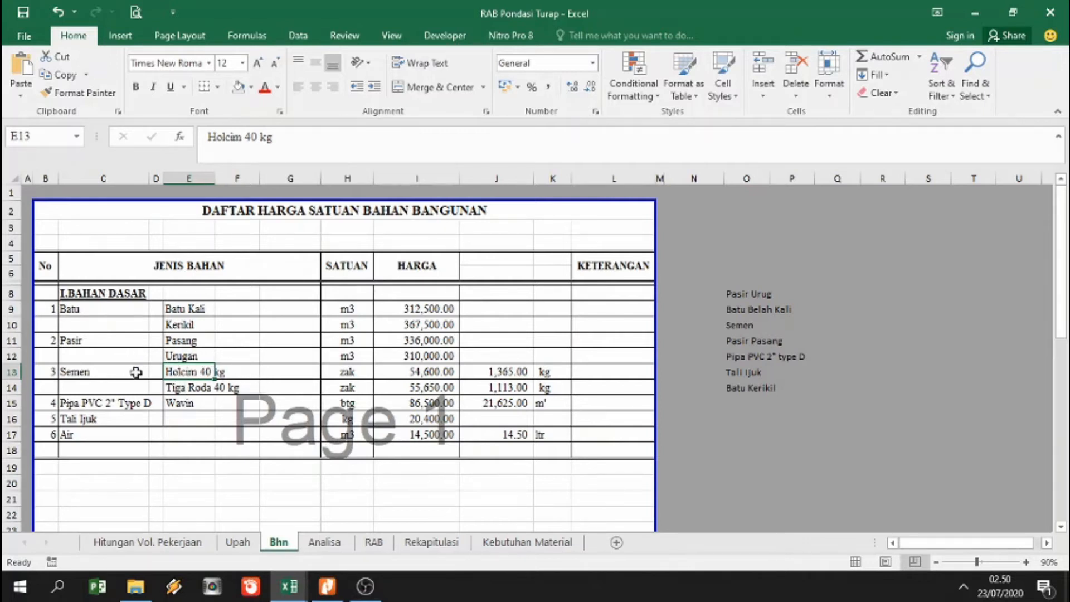
pyautogui.click(117, 406)
pyautogui.click(199, 403)
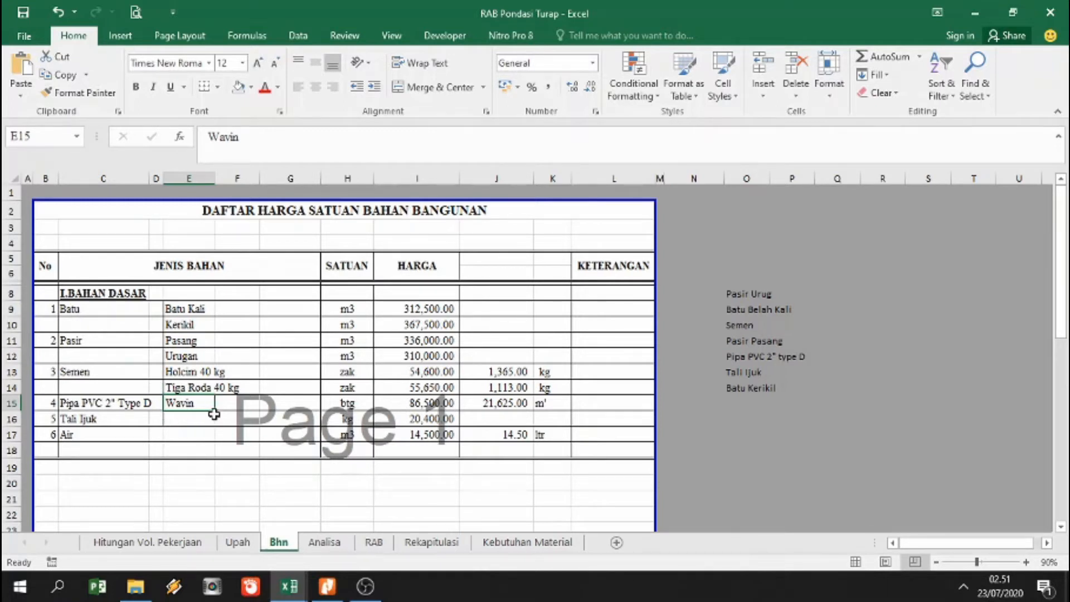
pyautogui.click(98, 418)
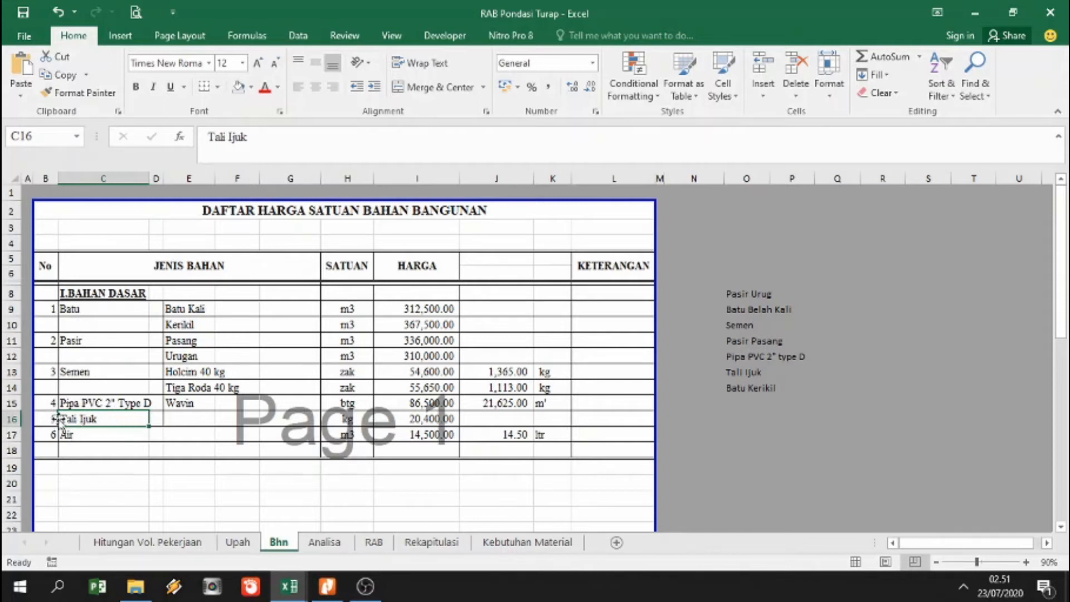
pyautogui.moveTo(438, 306); pyautogui.dragTo(441, 430)
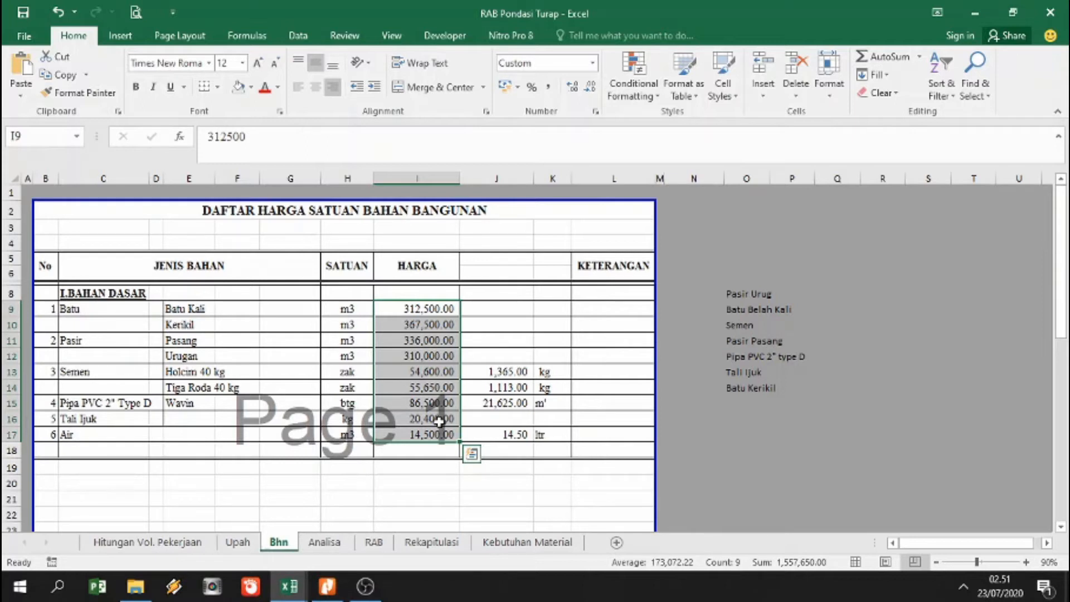
# Switch to the FM-JD-05 expenditure report workbook and examine the material purchases and unit prices in sheets K.149 and K.147.
pyautogui.click(289, 586)
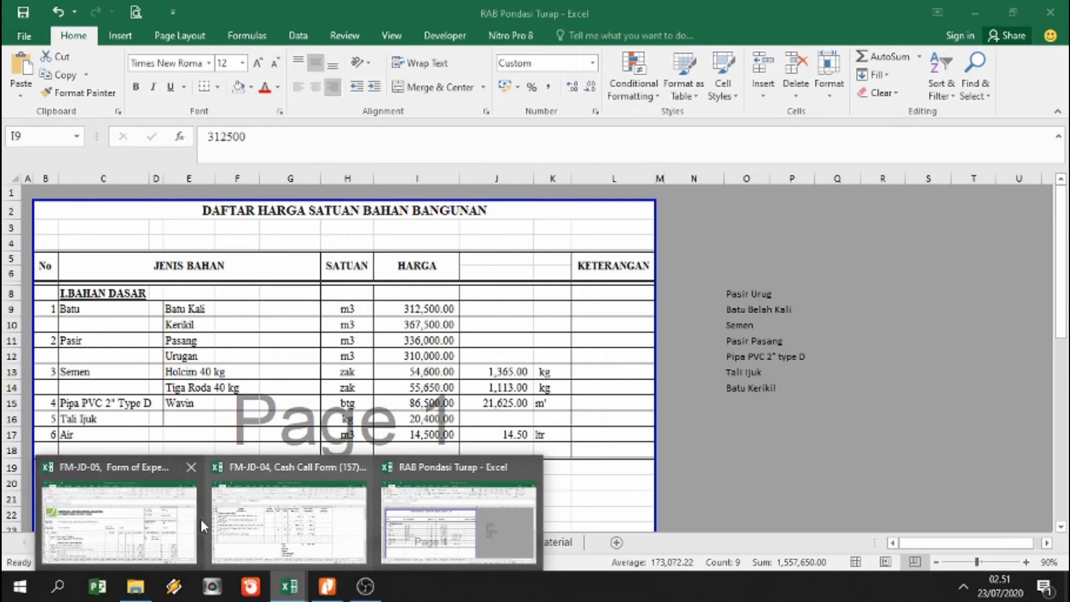
pyautogui.click(151, 515)
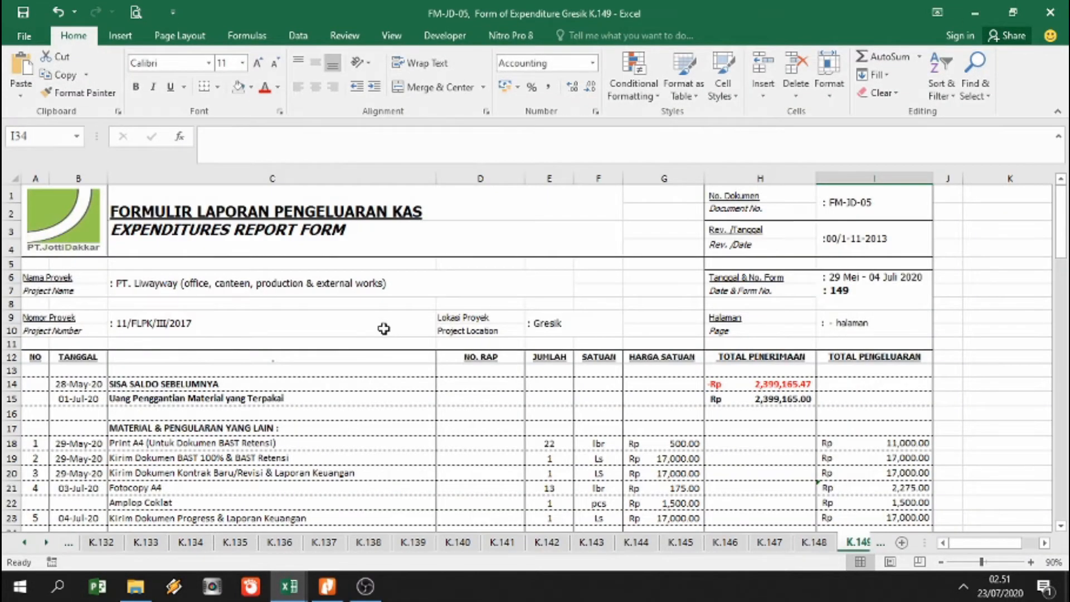
pyautogui.scroll(-5, 384, 329)
pyautogui.scroll(4, 574, 382)
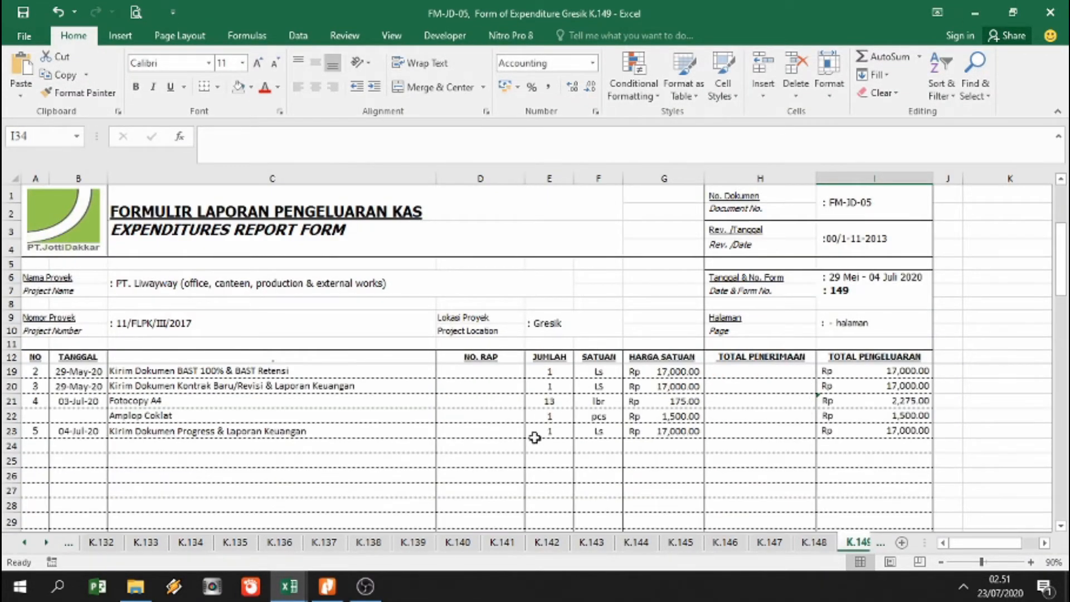
pyautogui.scroll(2, 524, 439)
pyautogui.hotkey('ctrl', 'pageup')
pyautogui.hotkey('ctrl', 'pageup')
pyautogui.scroll(2, 477, 435)
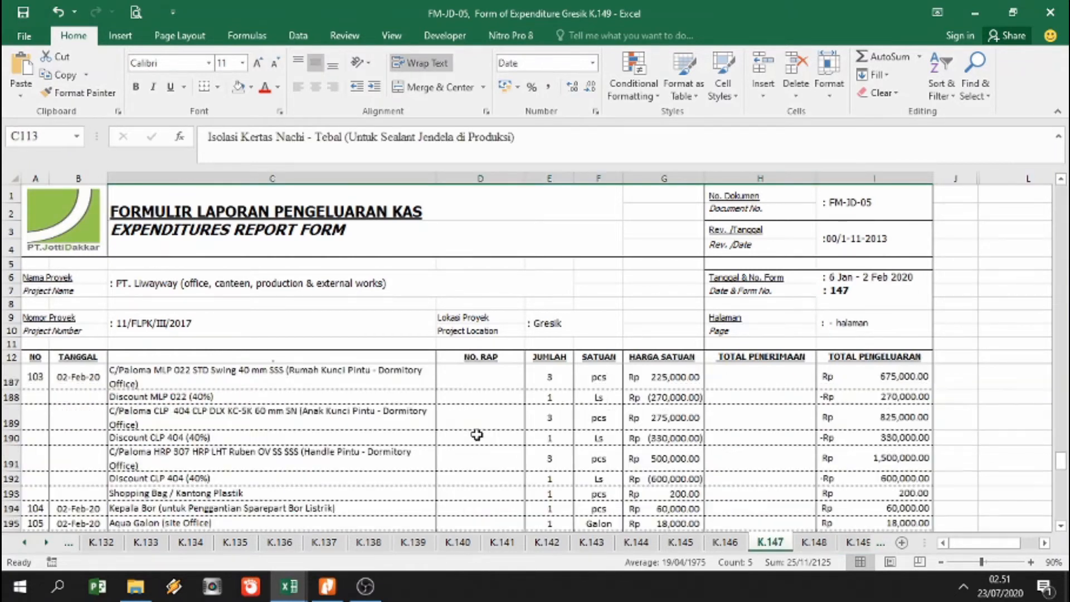
pyautogui.scroll(20, 477, 435)
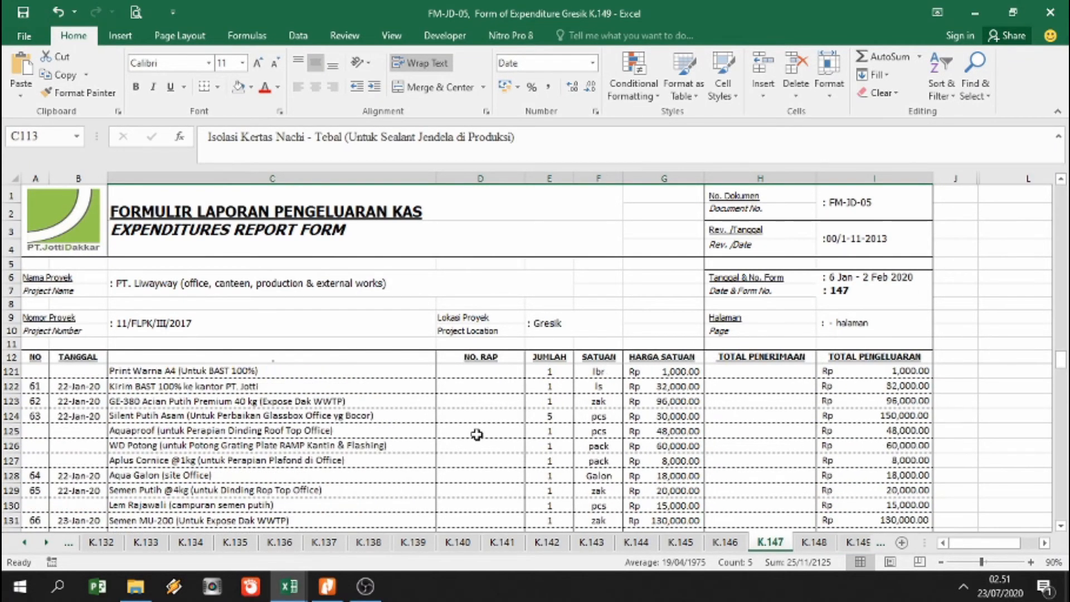
pyautogui.scroll(4, 477, 435)
pyautogui.scroll(-1, 477, 434)
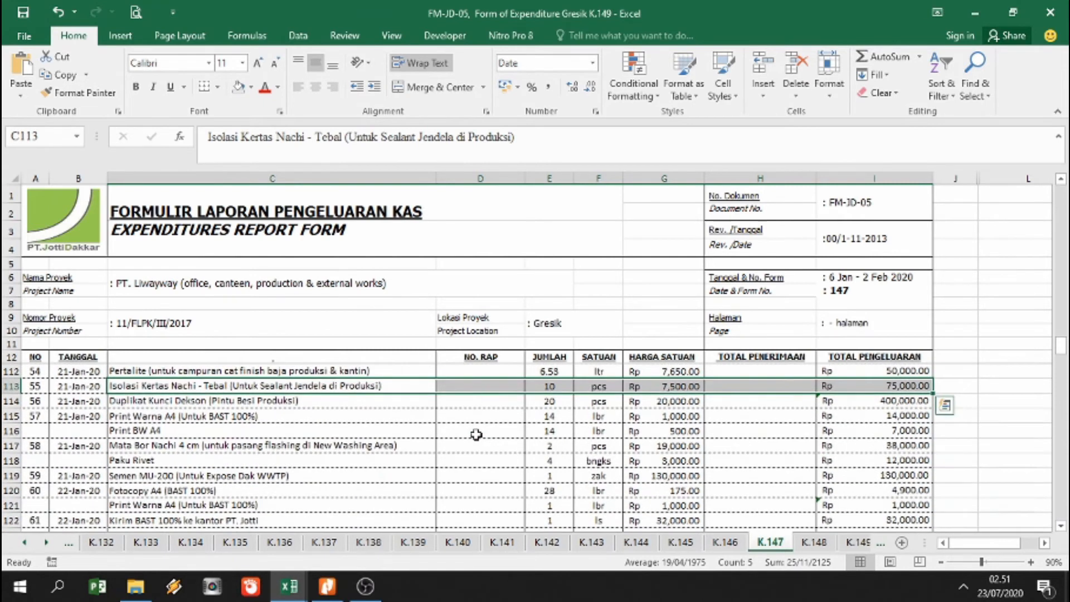
# Switch to the FM-JD-04 Cash Call Form workbook and examine the Semen Dynamic and Pasir @7,4m3 unit prices in sheet CCSF (150).
pyautogui.moveTo(288, 587)
pyautogui.click(324, 530)
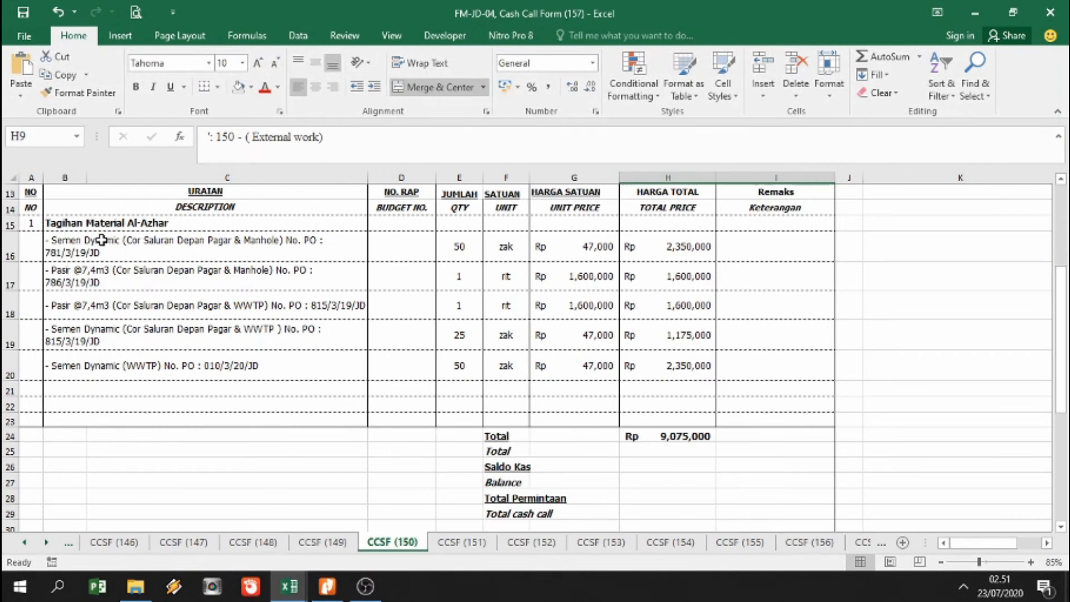
pyautogui.click(101, 240)
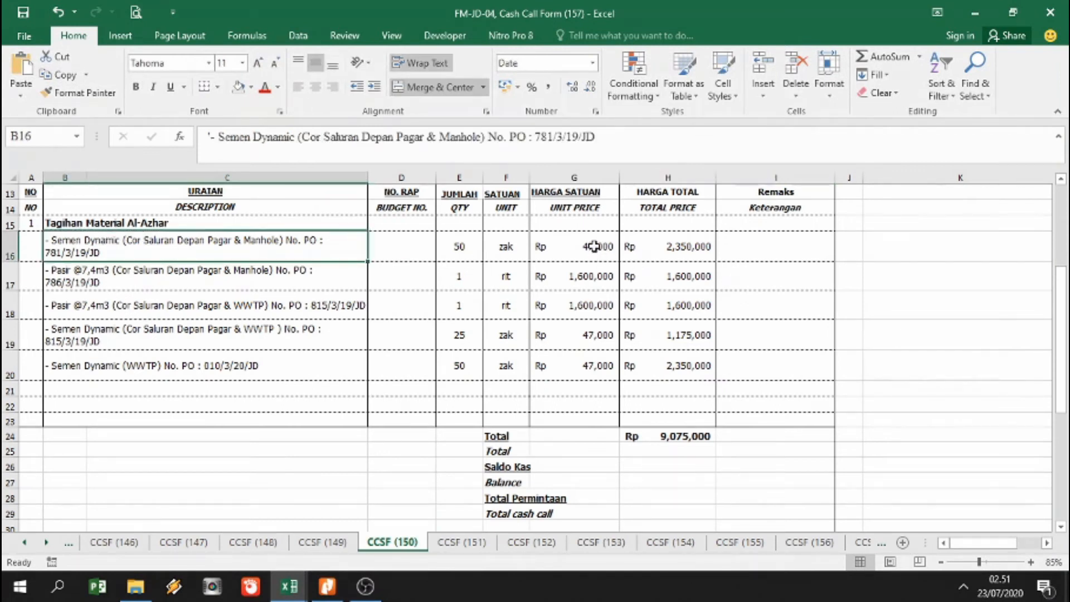
pyautogui.click(64, 268)
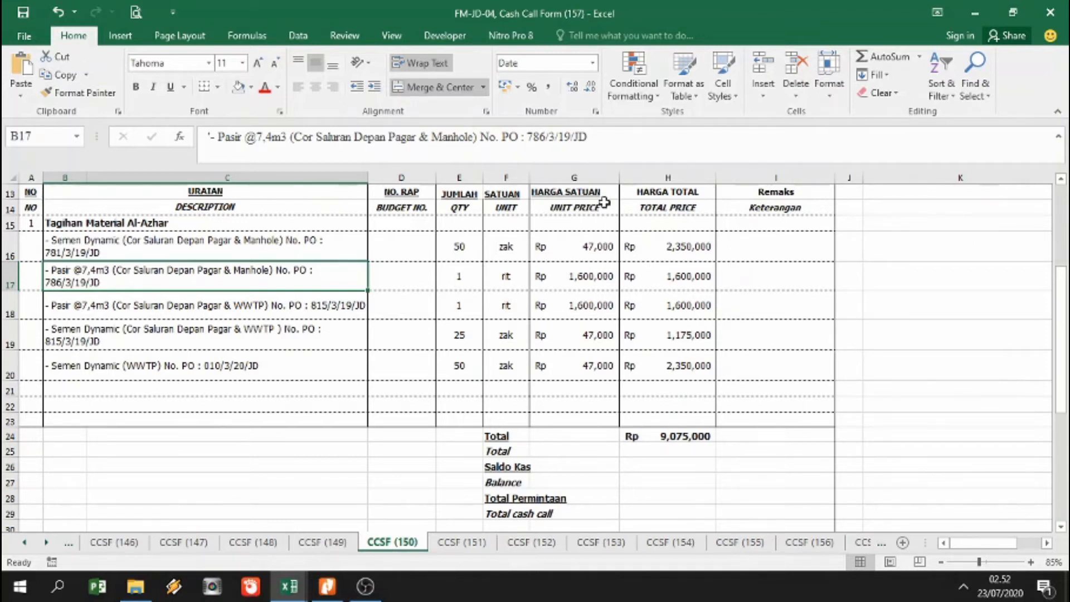
# Return to the RAB Pondasi Turap workbook and review the material unit prices in I9:I17 of the Bhn sheet.
pyautogui.click(289, 587)
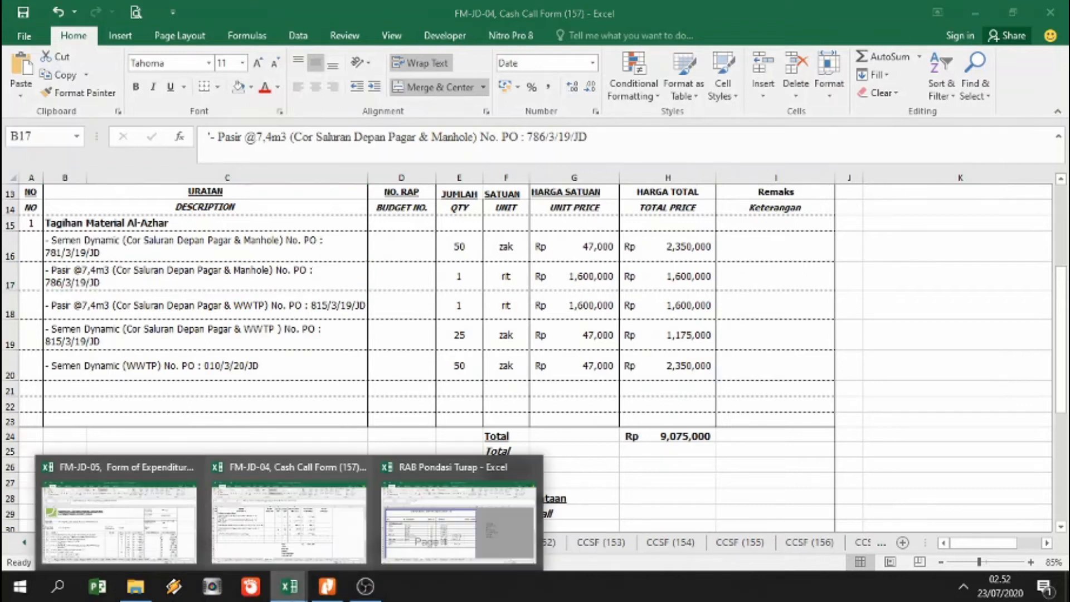
pyautogui.click(435, 524)
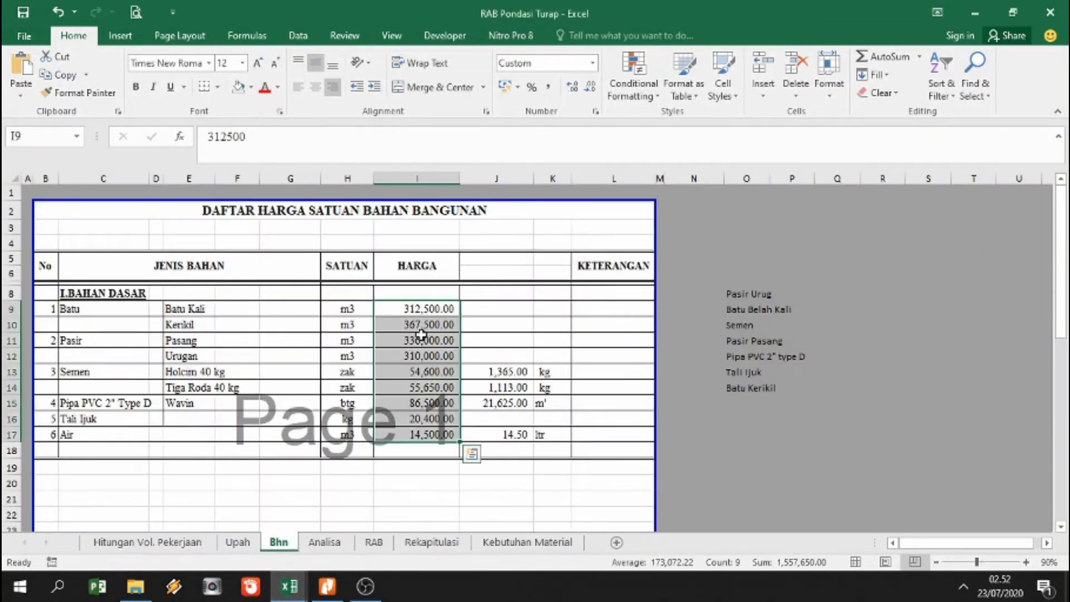
pyautogui.moveTo(421, 308); pyautogui.dragTo(422, 446)
pyautogui.moveTo(423, 304); pyautogui.dragTo(422, 434)
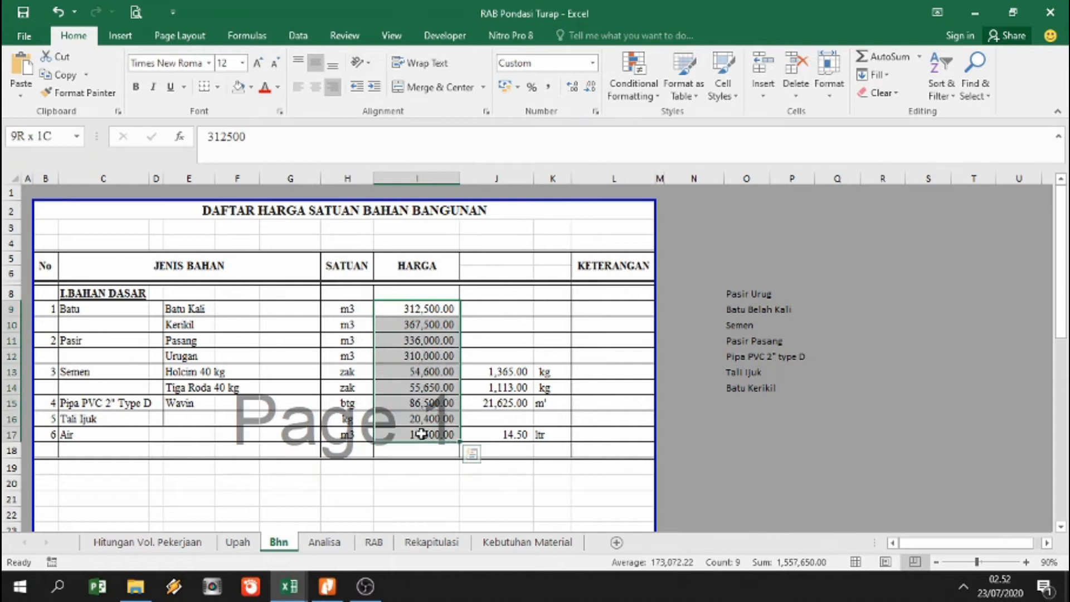
# Examine the Holcim 40 kg cement row: its unit, price per sack and the per-kilogram price formula in J13.
pyautogui.click(416, 377)
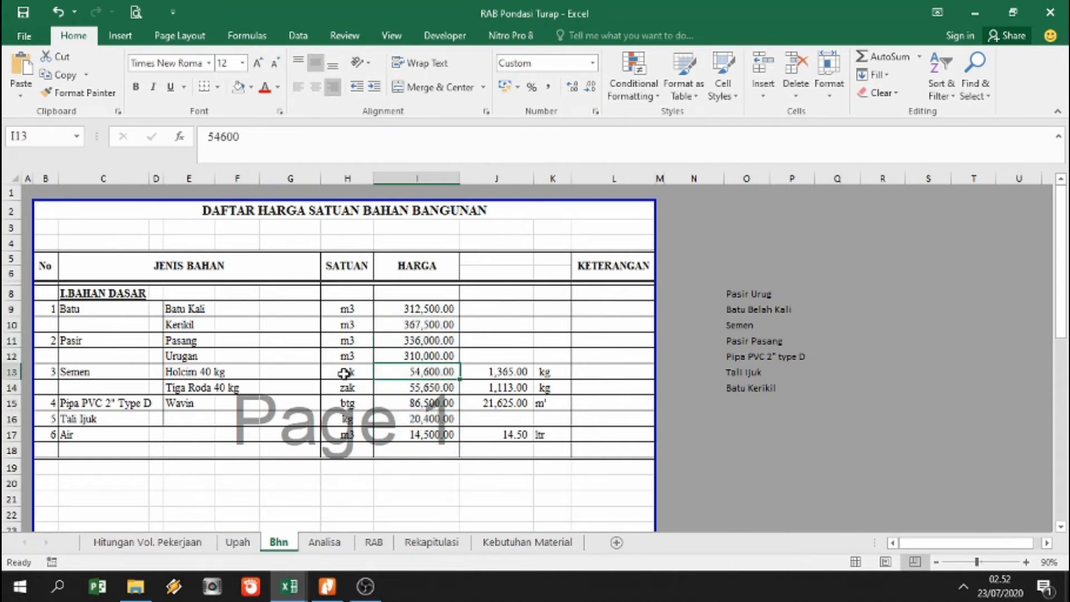
pyautogui.click(344, 373)
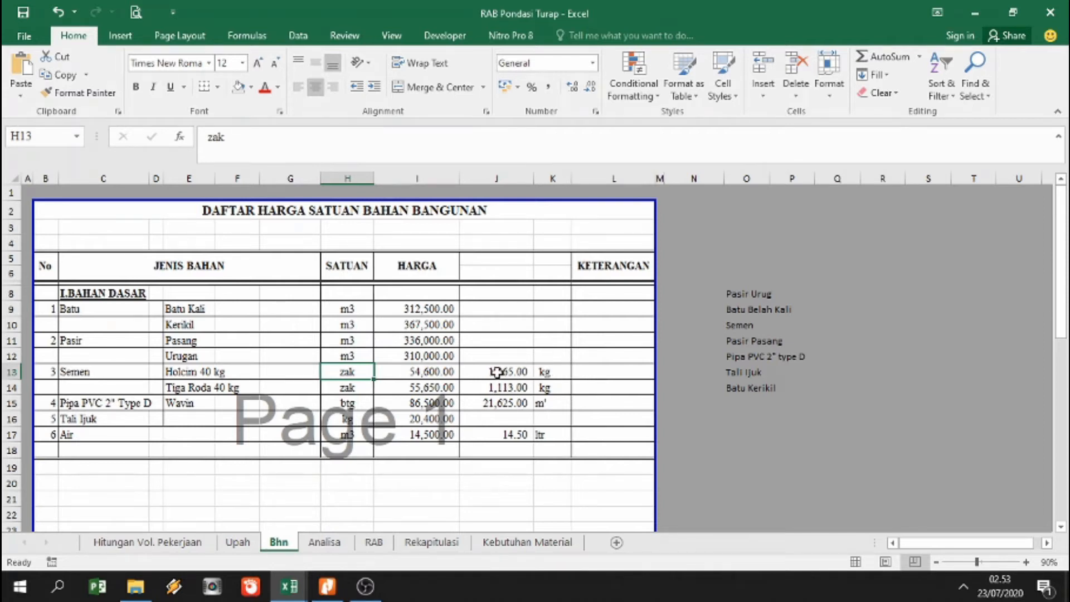
pyautogui.click(191, 372)
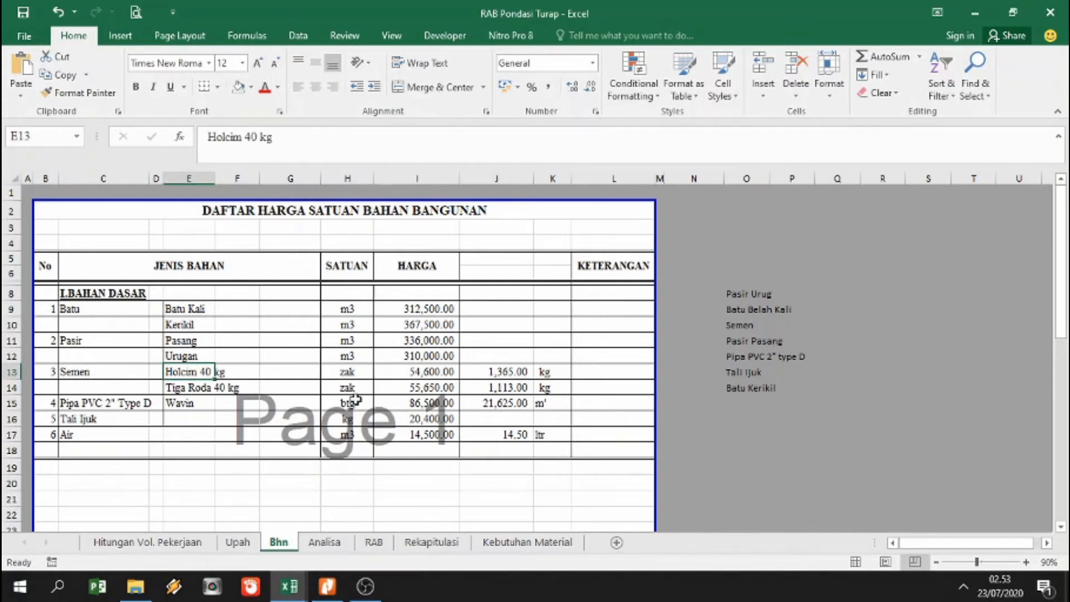
pyautogui.click(415, 373)
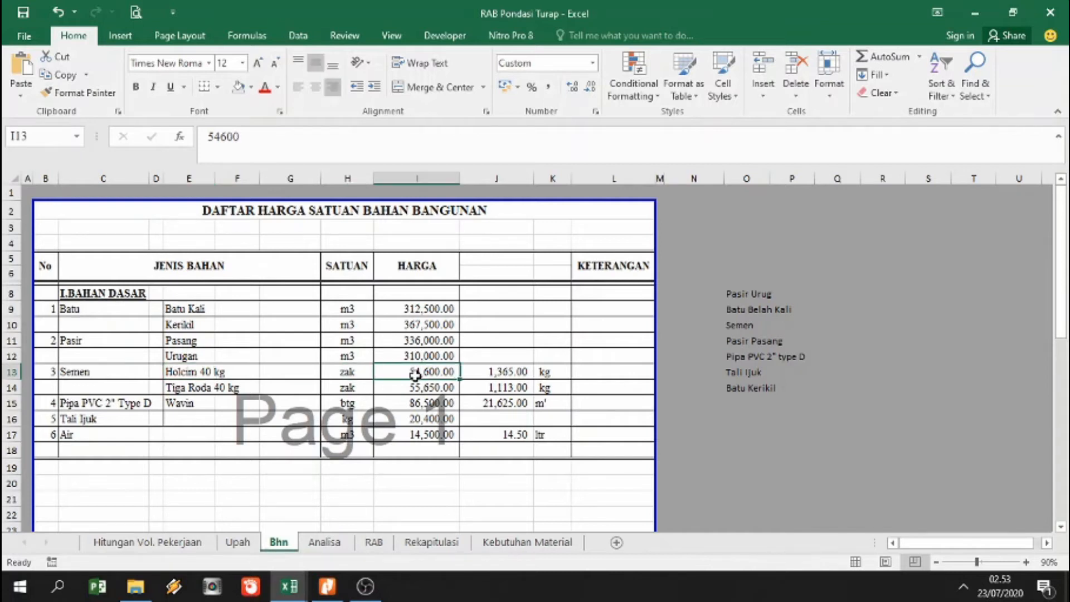
pyautogui.click(495, 372)
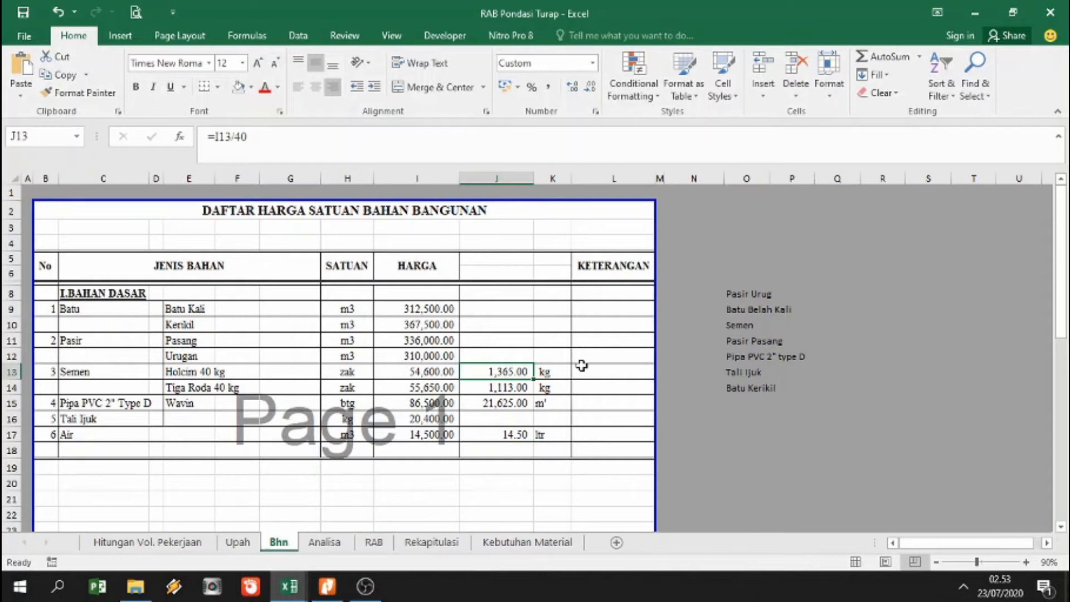
# Examine the PVC pipe's price in I15 and its per-metre formula in J15, plus the Batu Kali price in I9.
pyautogui.click(496, 405)
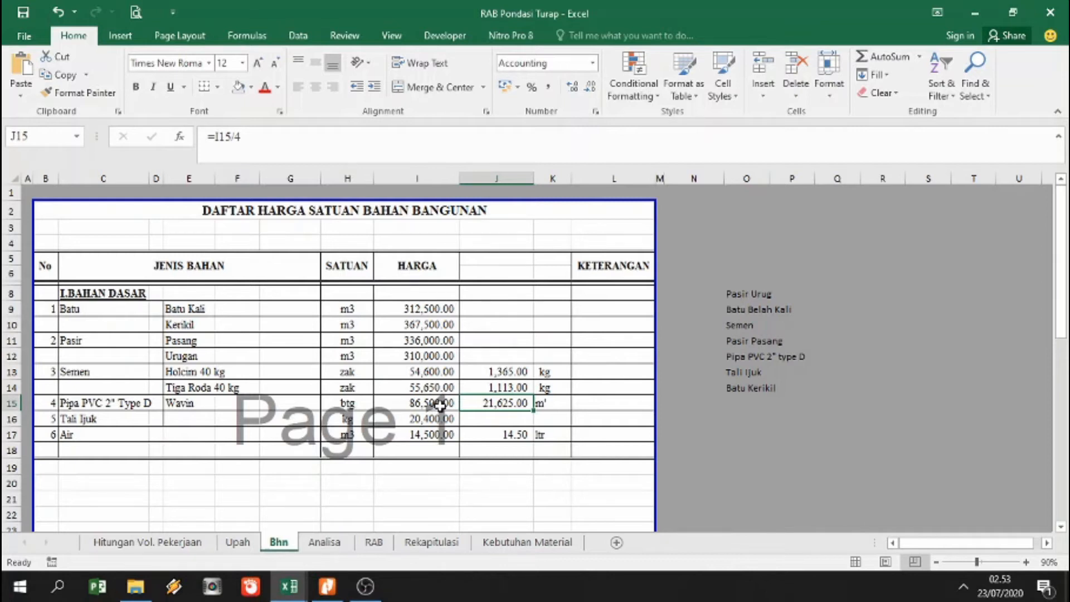
pyautogui.click(440, 405)
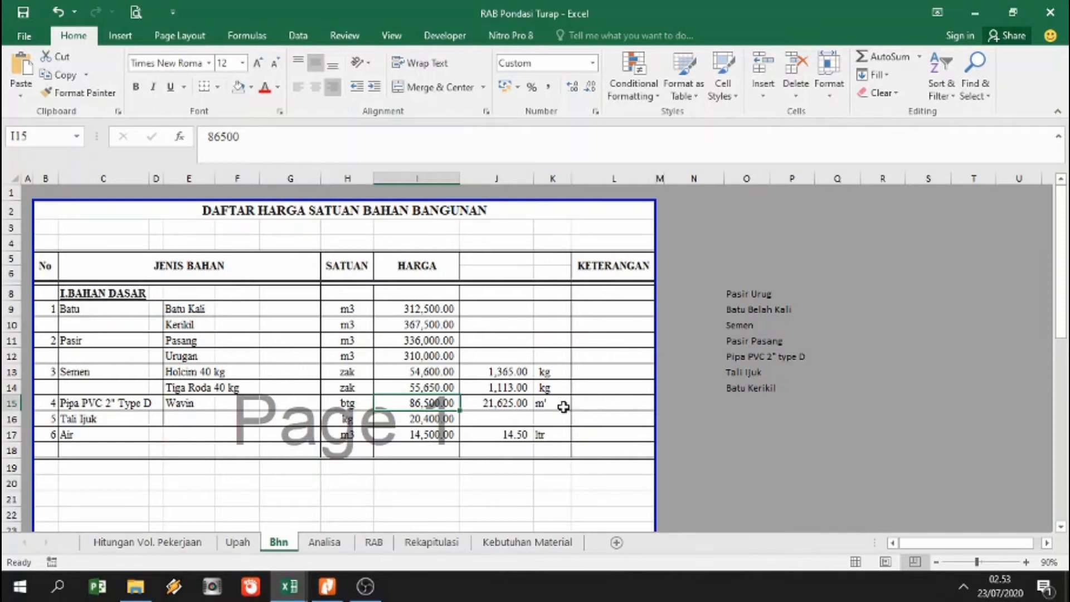
pyautogui.click(492, 403)
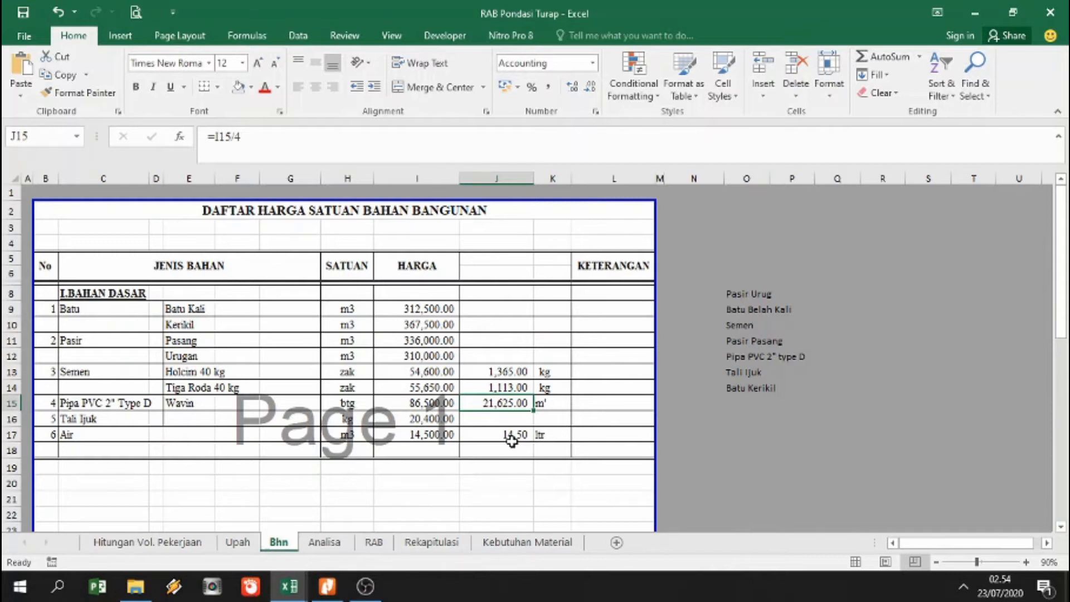
pyautogui.click(412, 310)
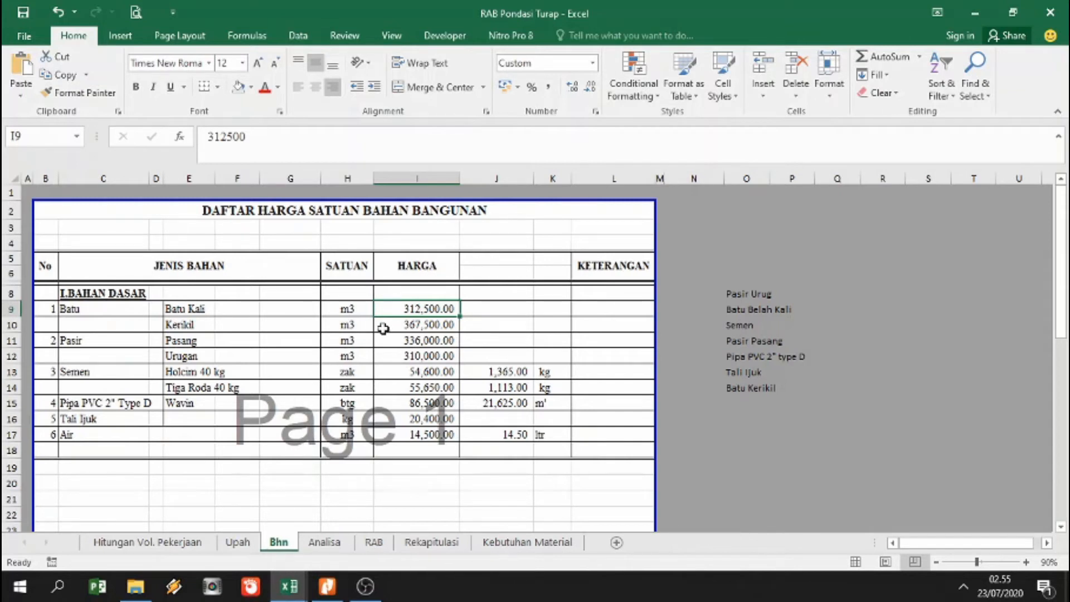
# Open the Analisa sheet and examine the SNI code column for the work items.
pyautogui.click(326, 542)
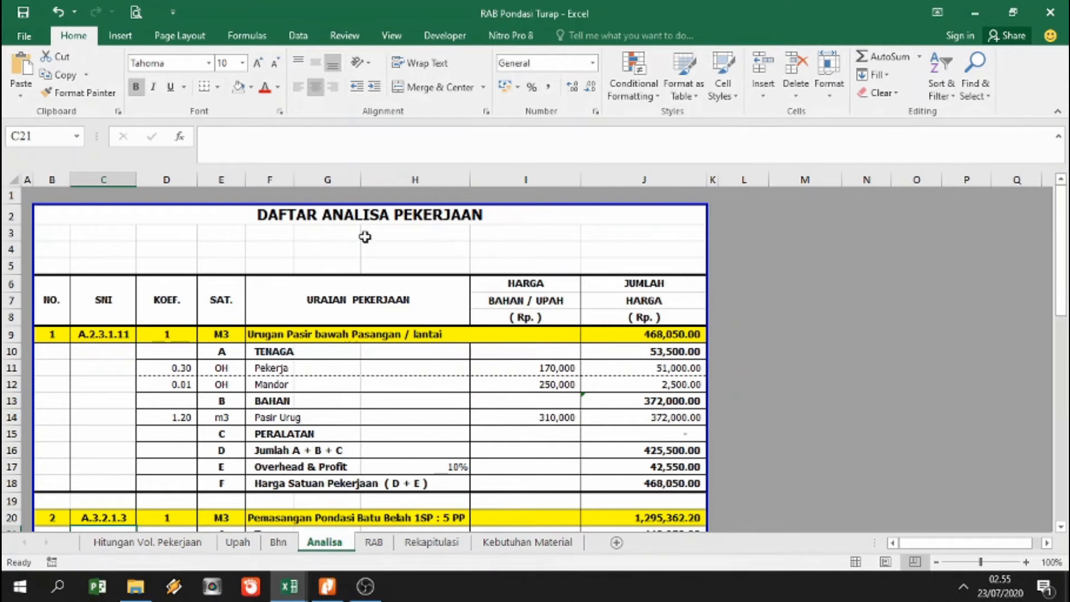
pyautogui.scroll(-1, 366, 237)
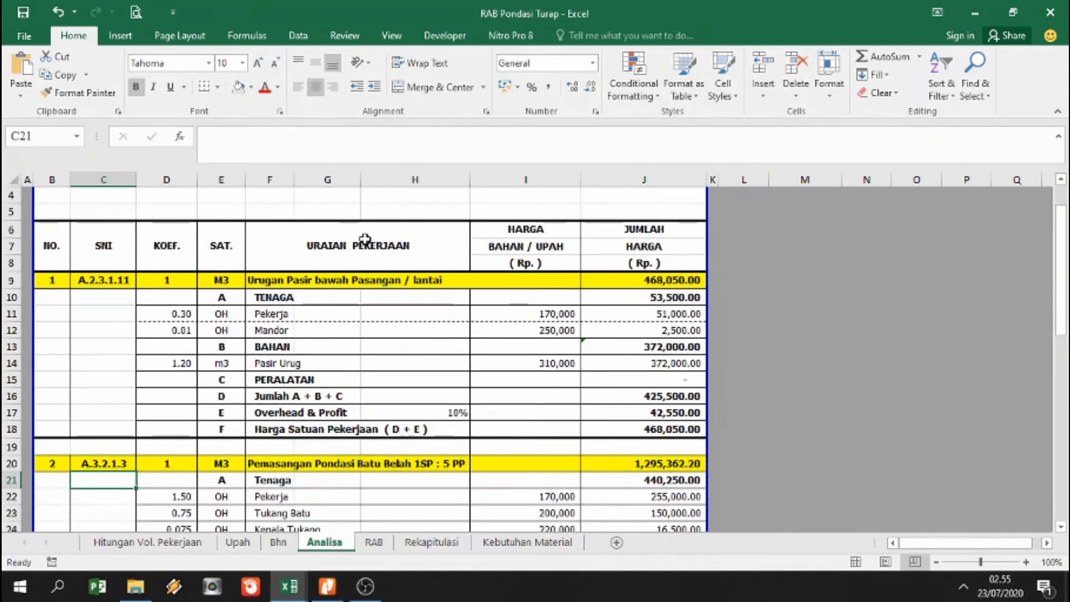
pyautogui.click(112, 281)
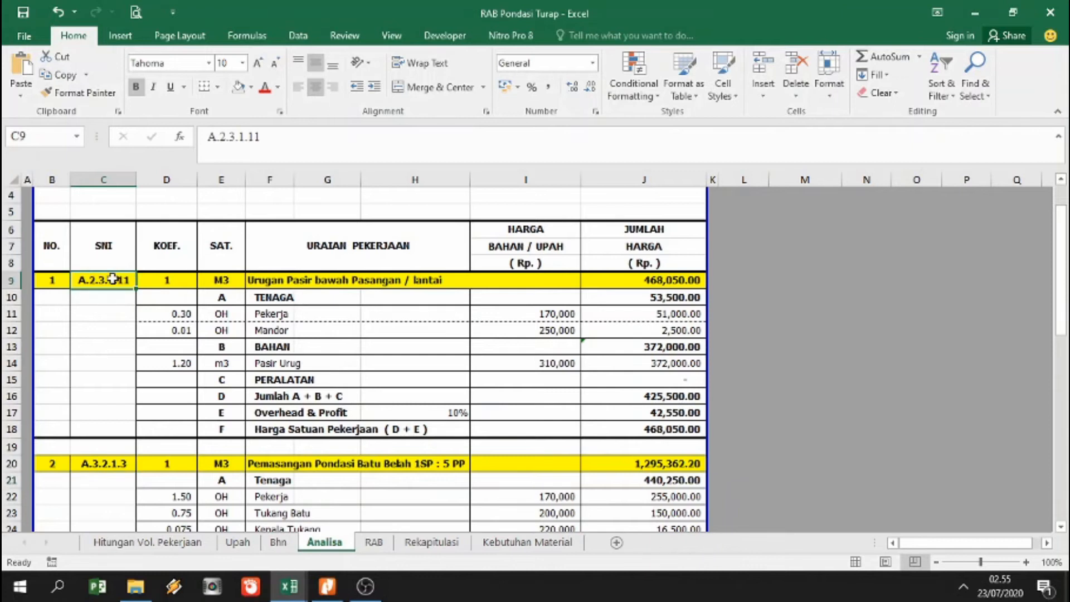
pyautogui.click(113, 180)
pyautogui.scroll(-2, 139, 237)
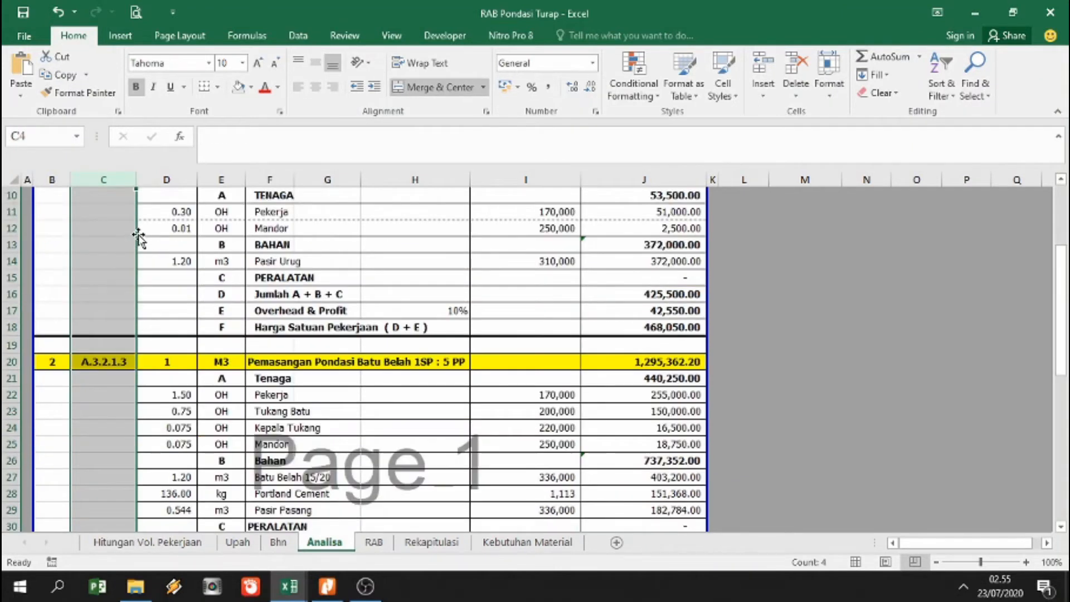
pyautogui.scroll(3, 139, 237)
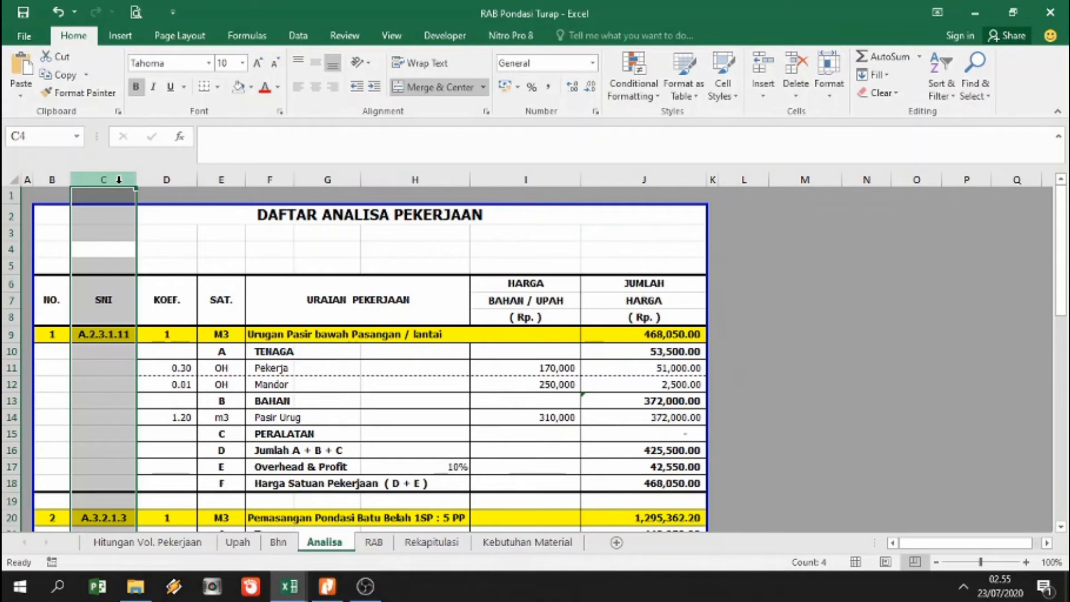
# View analysis A.3.2.1.3 in the Permen PUPR 28 2016 PDF in Nitro Pro and check the SNI codes in C20 and C9 of Analisa.
pyautogui.click(328, 587)
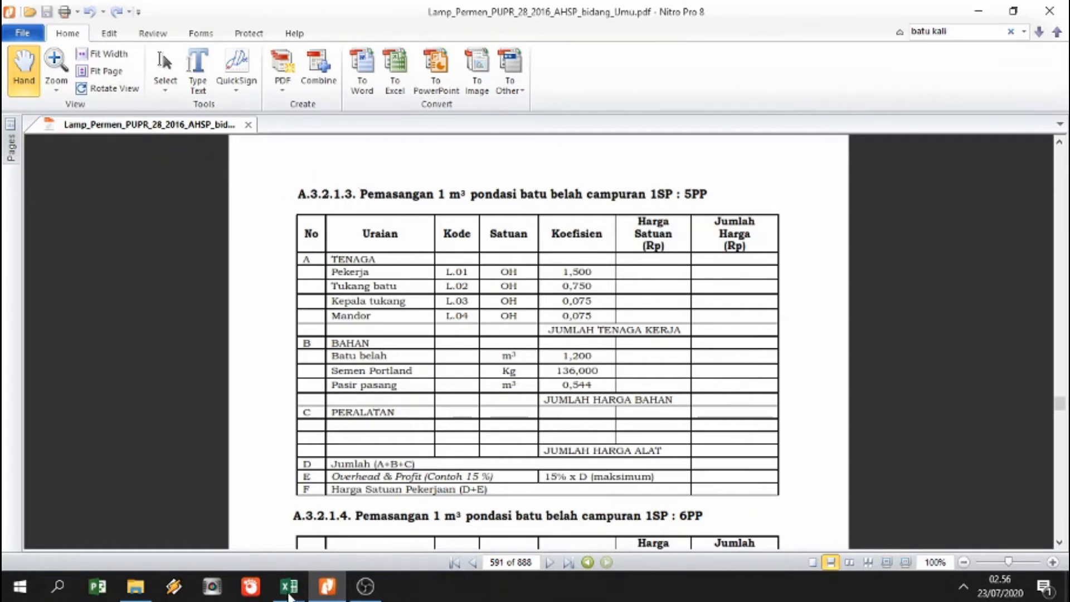
pyautogui.moveTo(290, 591)
pyautogui.click(416, 554)
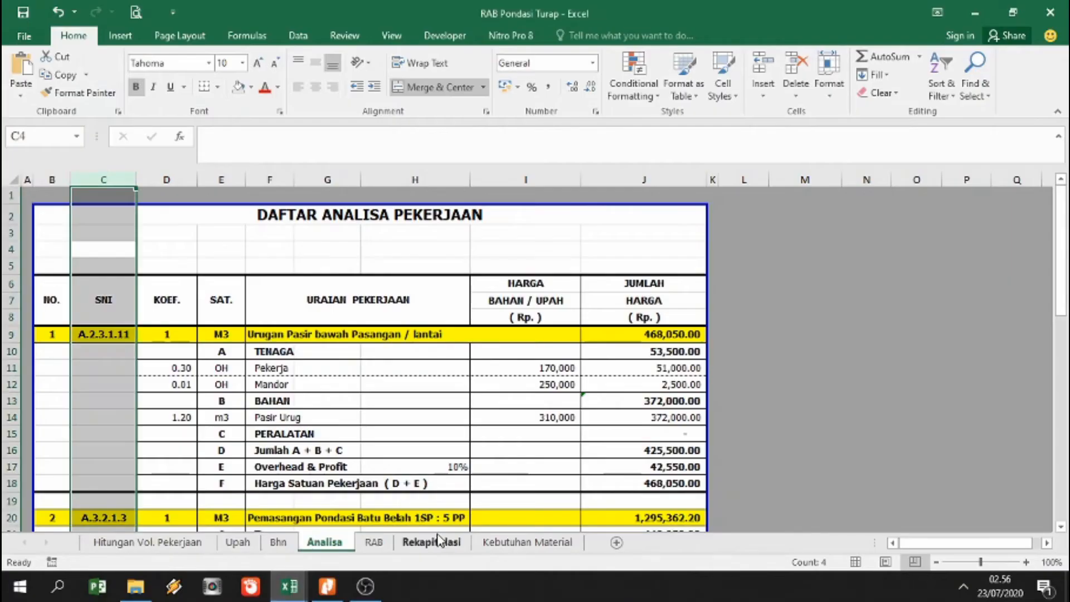
pyautogui.scroll(-3, 121, 390)
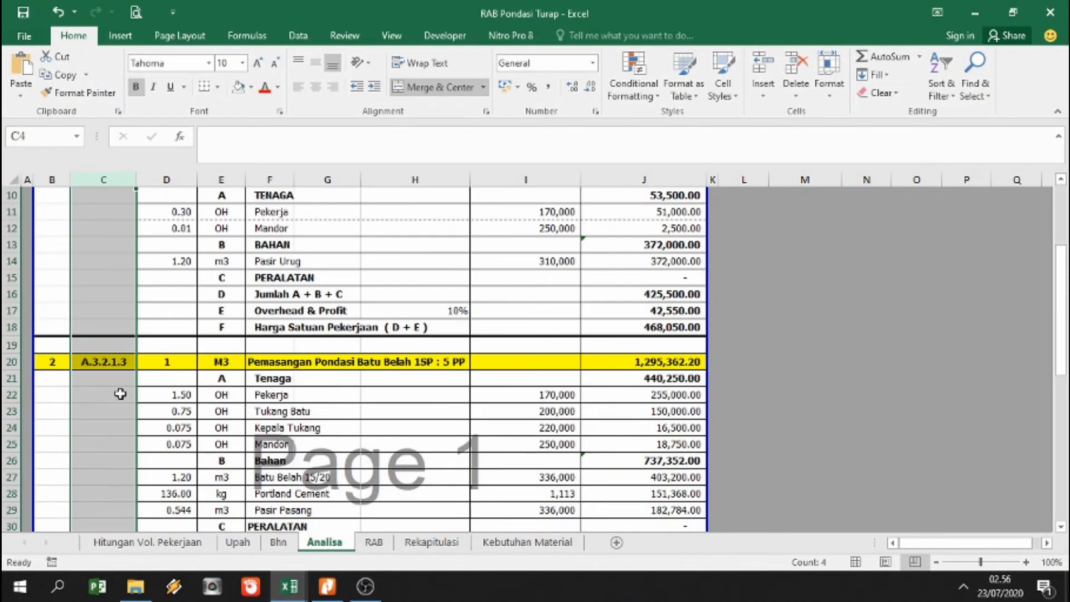
pyautogui.click(108, 362)
pyautogui.scroll(2, 184, 383)
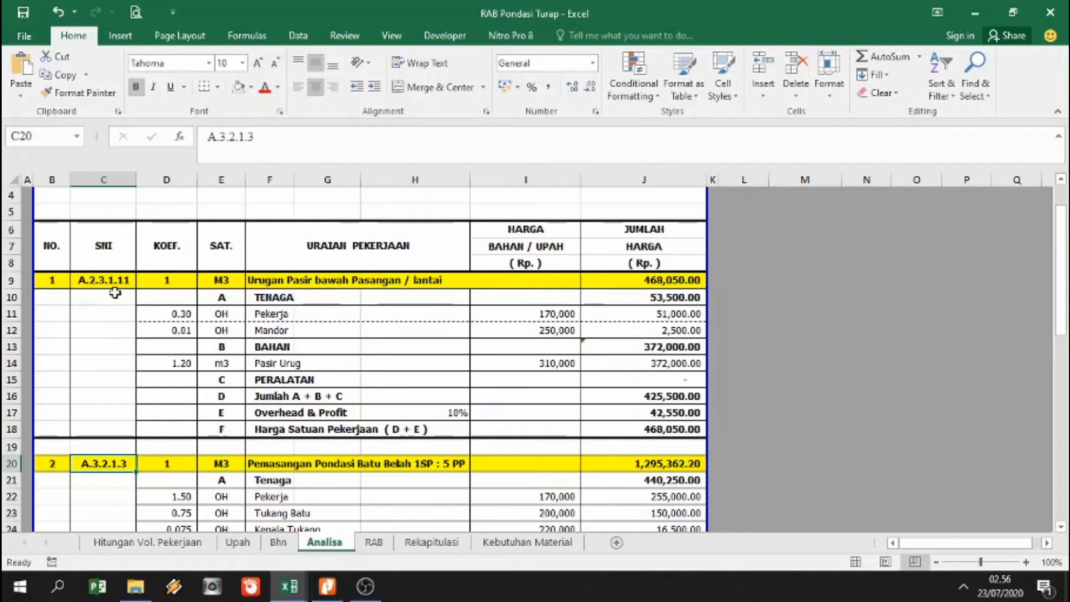
pyautogui.click(124, 279)
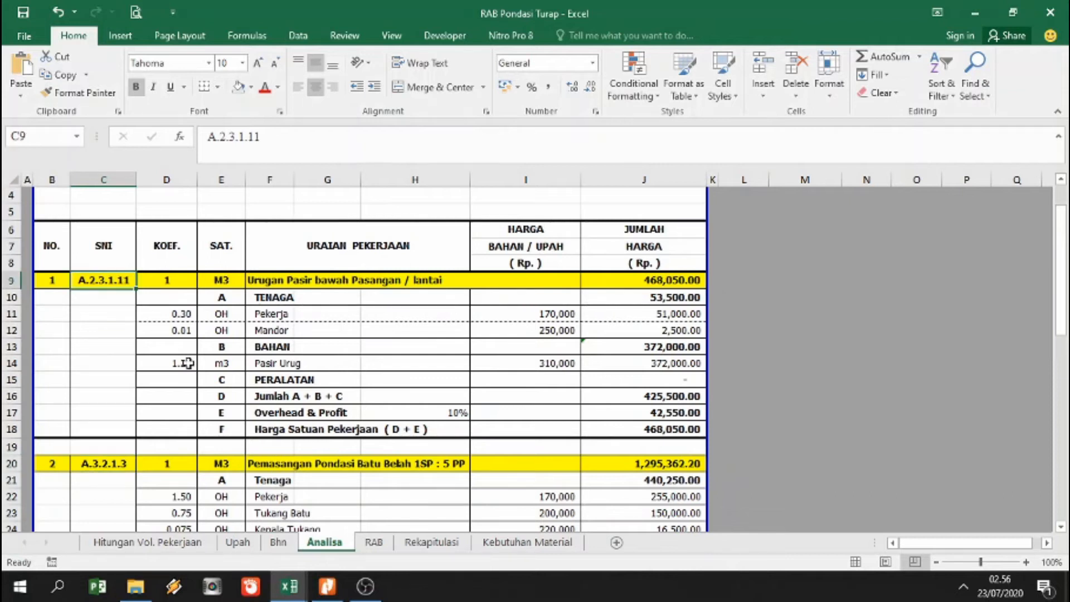
# Compare the Pemasangan Pondasi Batu Belah 1SP : 5 PP labour section in Analisa with the A.3.2.1.3 coefficients in the Nitro Pro PDF.
pyautogui.scroll(-1, 223, 384)
pyautogui.click(343, 419)
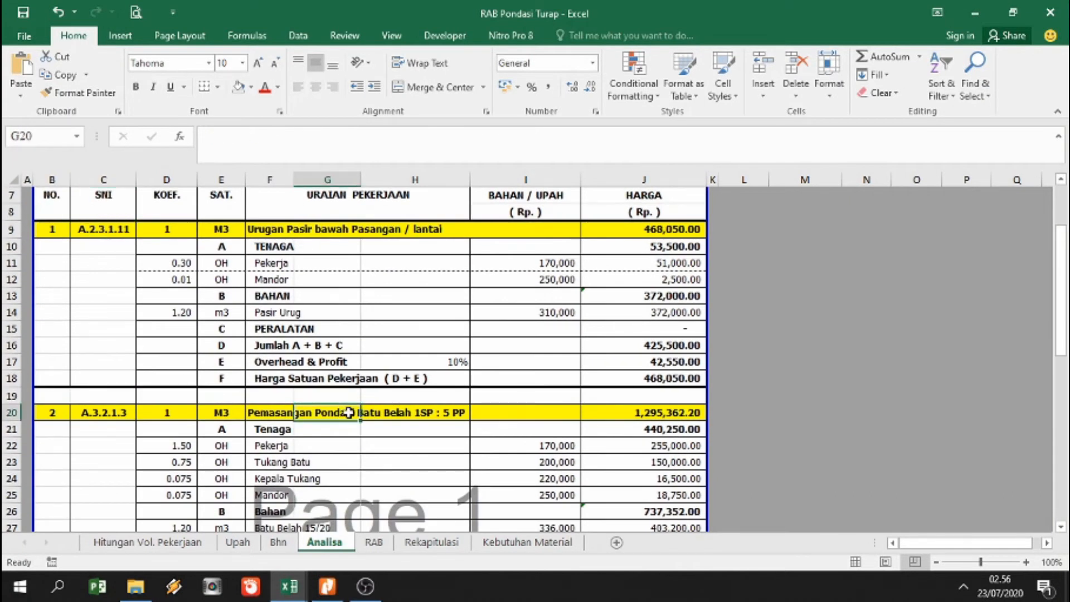
pyautogui.scroll(-1, 310, 430)
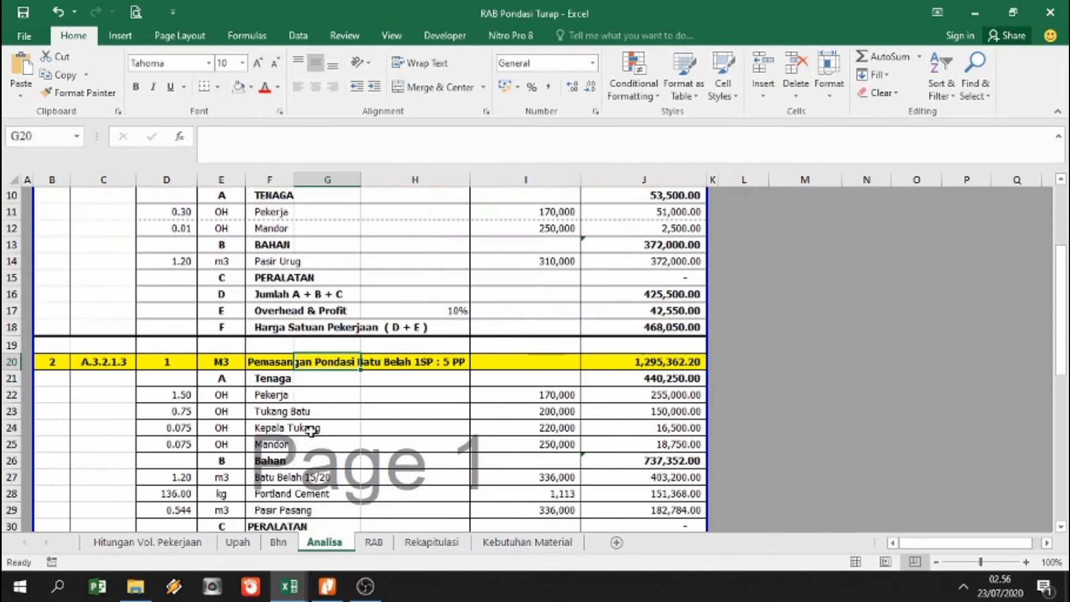
pyautogui.click(264, 379)
pyautogui.click(328, 587)
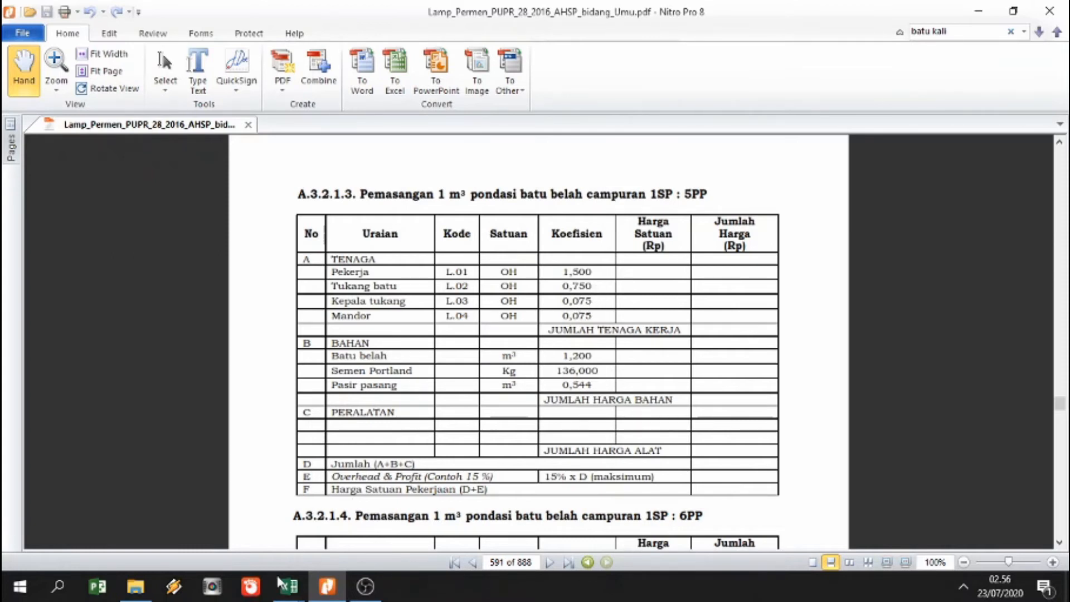
pyautogui.moveTo(287, 588)
pyautogui.click(467, 538)
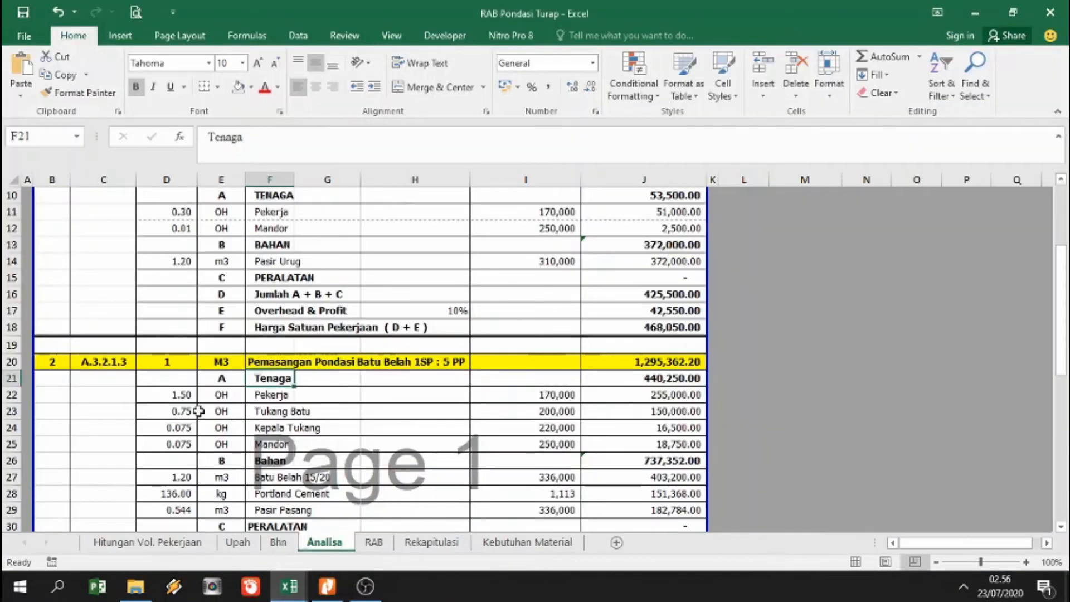
# Check the labour coefficients in D22:D25 of Analisa against the TENAGA rows of A.3.2.1.3 in the Nitro Pro PDF.
pyautogui.click(173, 394)
pyautogui.scroll(-2, 173, 395)
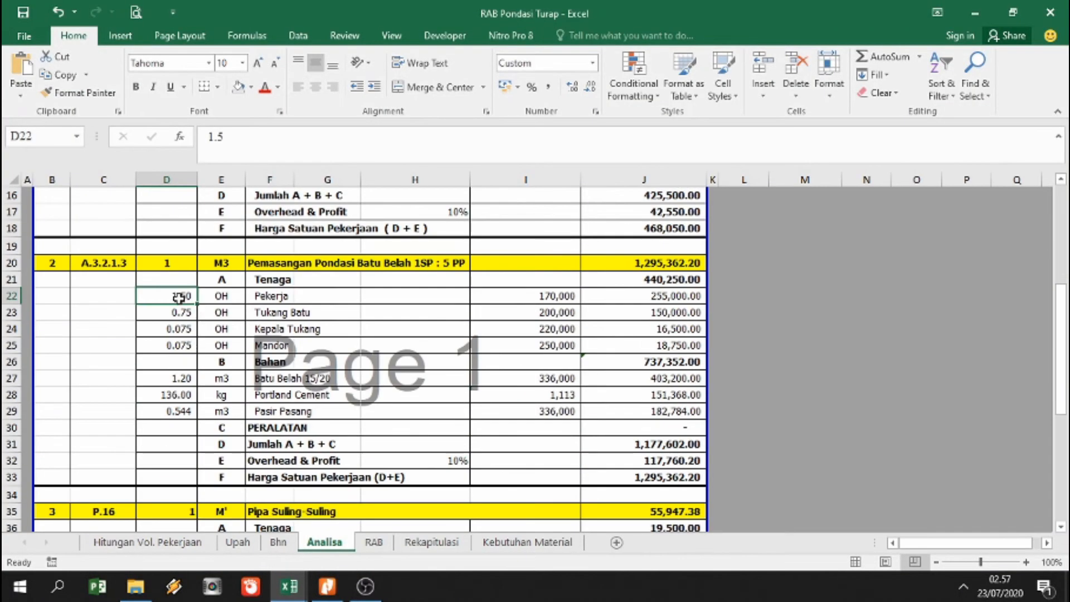
pyautogui.click(180, 314)
pyautogui.click(181, 329)
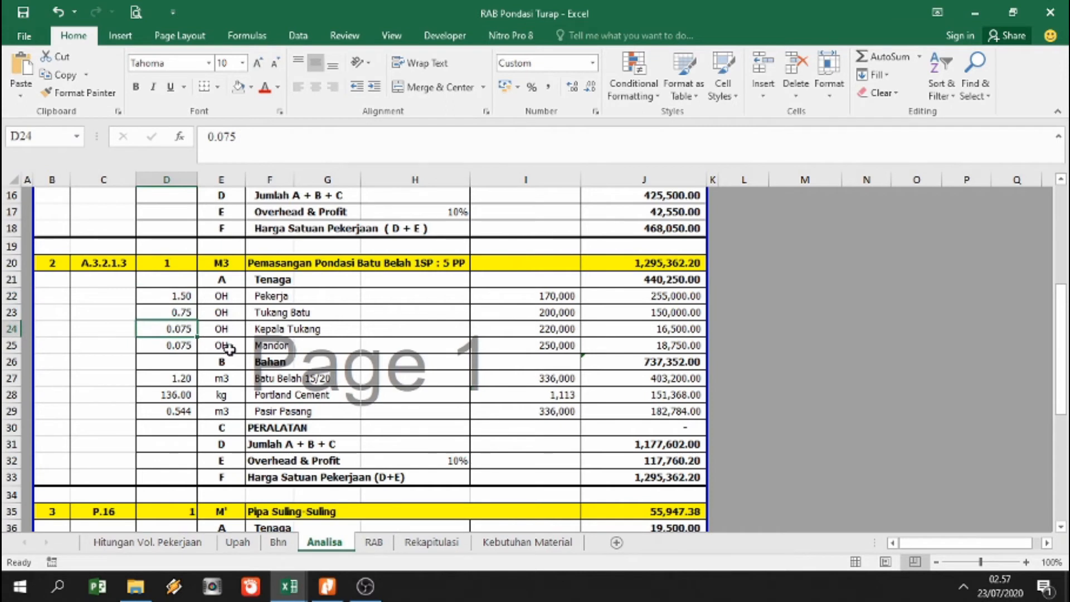
pyautogui.click(188, 346)
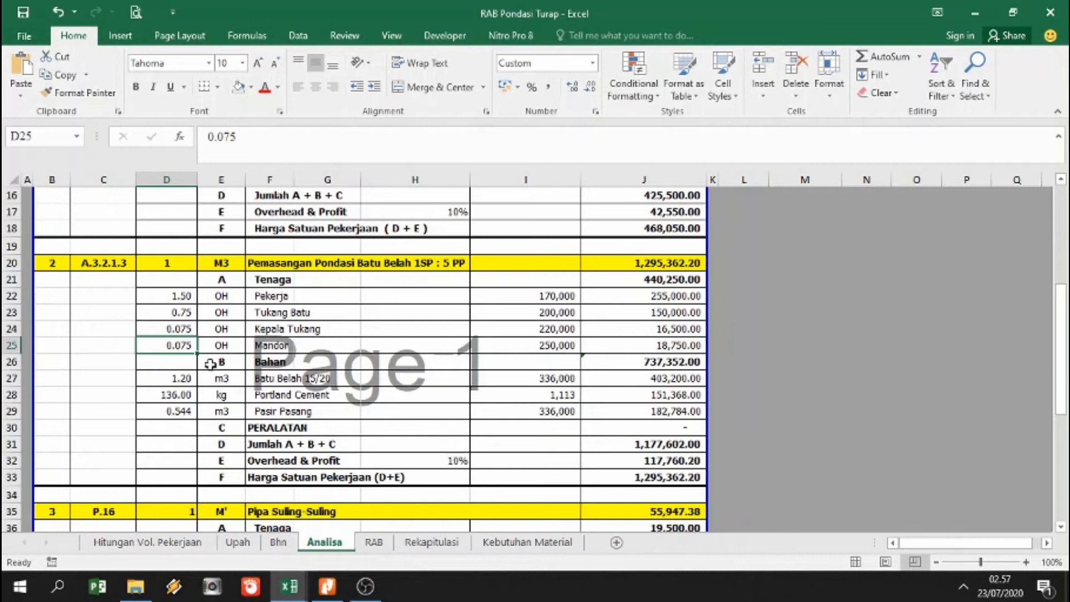
pyautogui.click(328, 591)
pyautogui.scroll(-1, 555, 369)
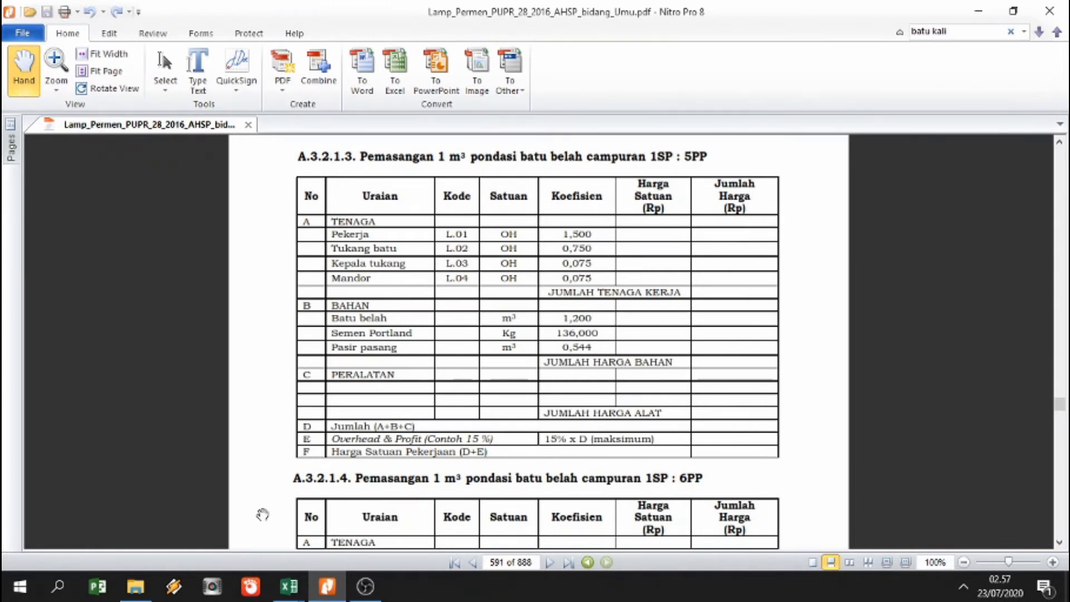
pyautogui.moveTo(289, 586)
pyautogui.click(448, 531)
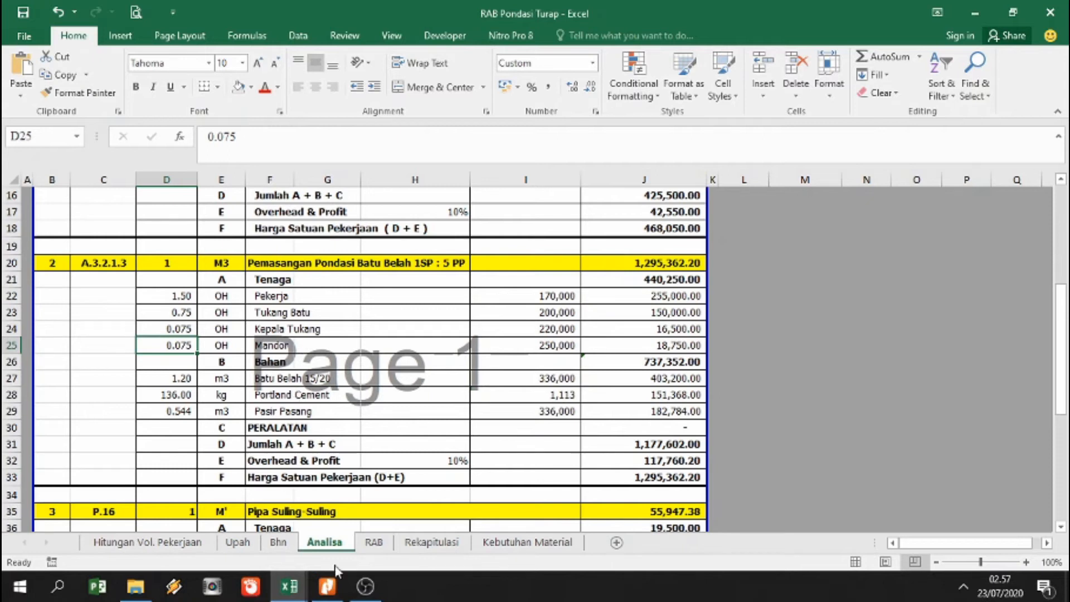
# View the BAHAN rows of A.3.2.1.3 in the Nitro Pro PDF and check the material coefficients and units in D27:E29 of Analisa.
pyautogui.click(328, 585)
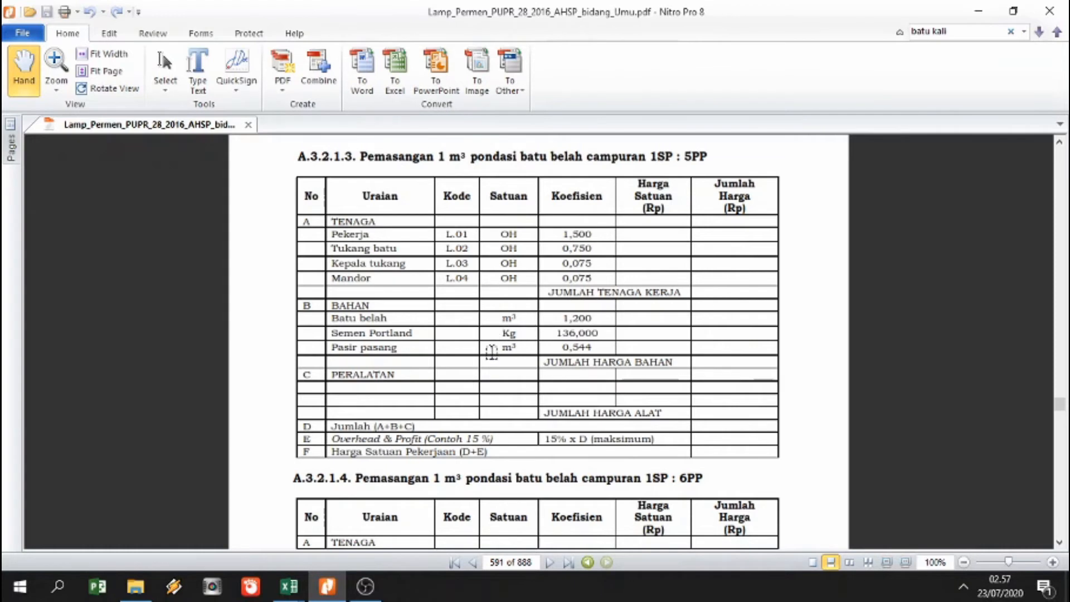
pyautogui.moveTo(296, 585)
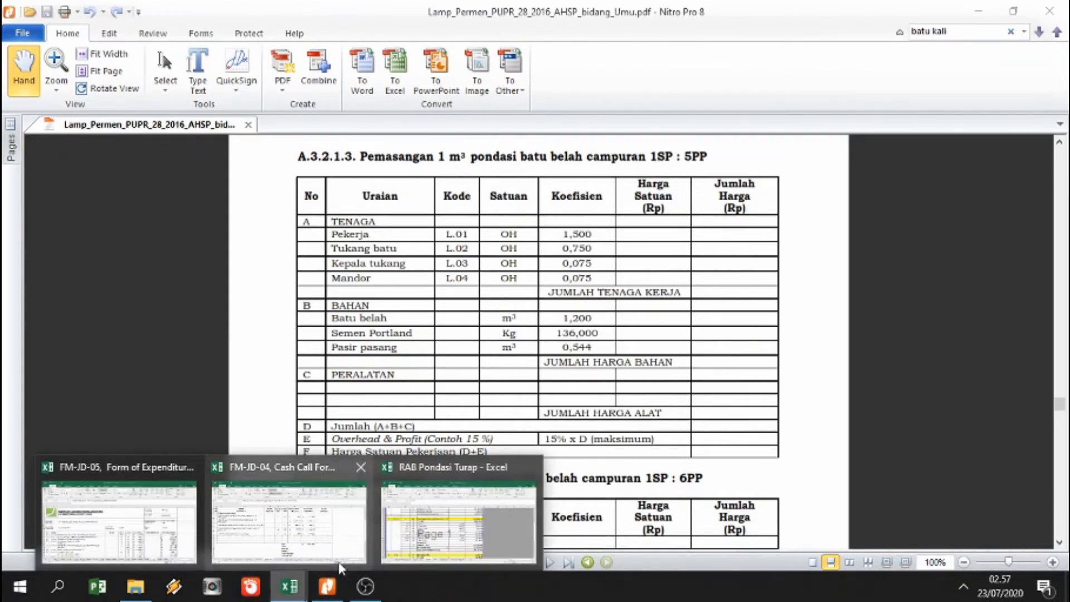
pyautogui.click(417, 549)
pyautogui.click(187, 379)
pyautogui.press('Right')
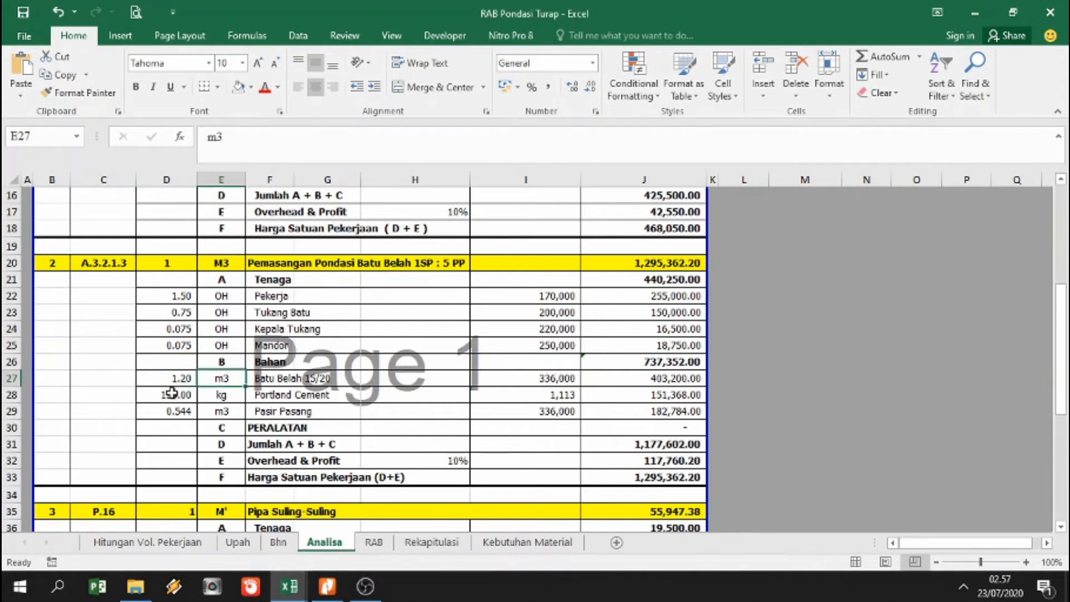
pyautogui.click(149, 395)
pyautogui.click(216, 396)
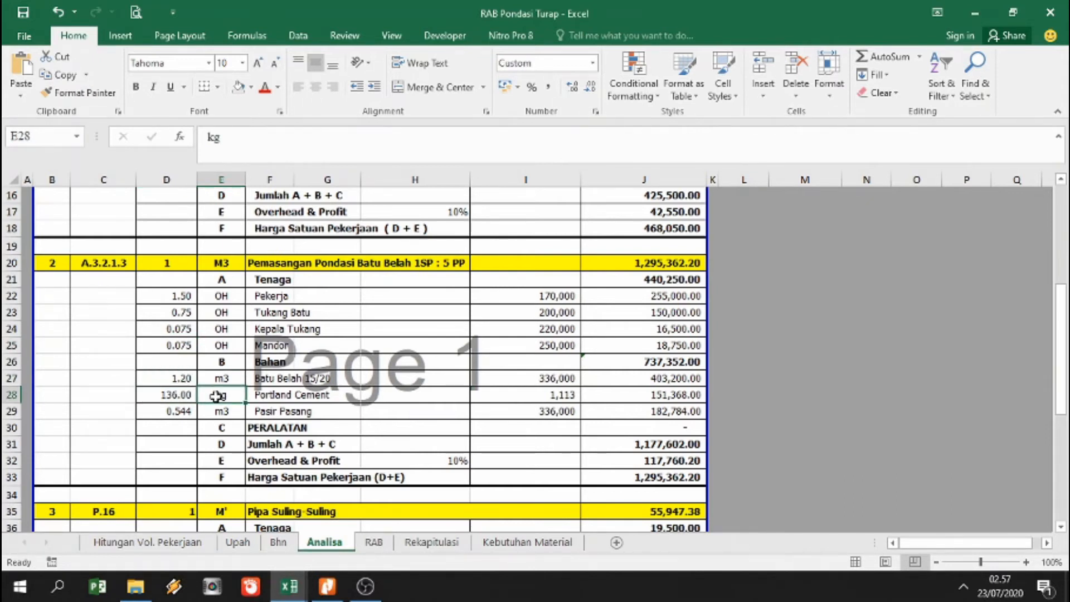
pyautogui.click(176, 411)
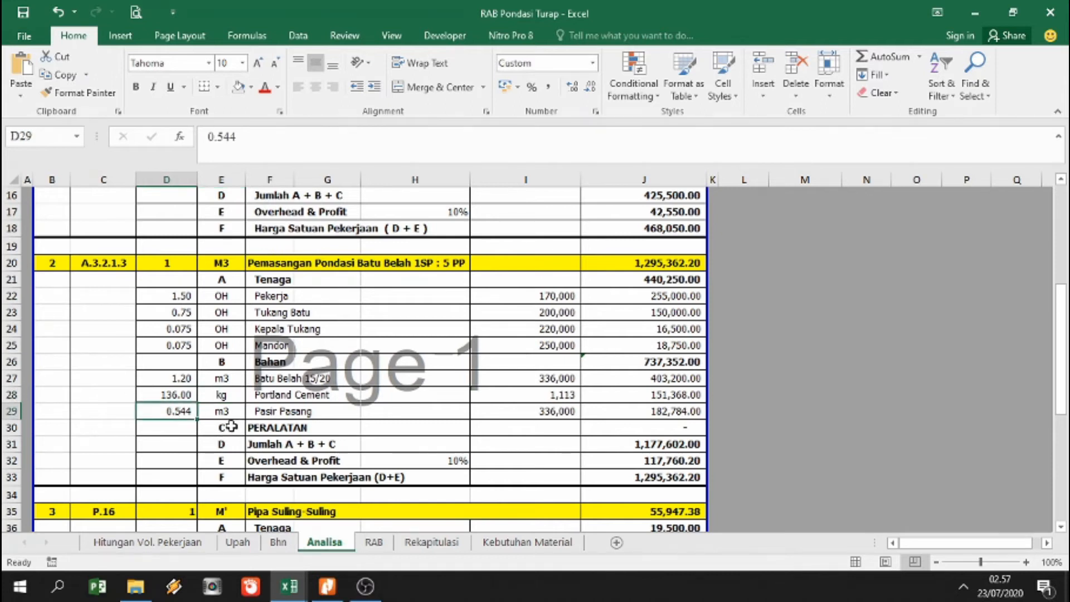
pyautogui.click(271, 412)
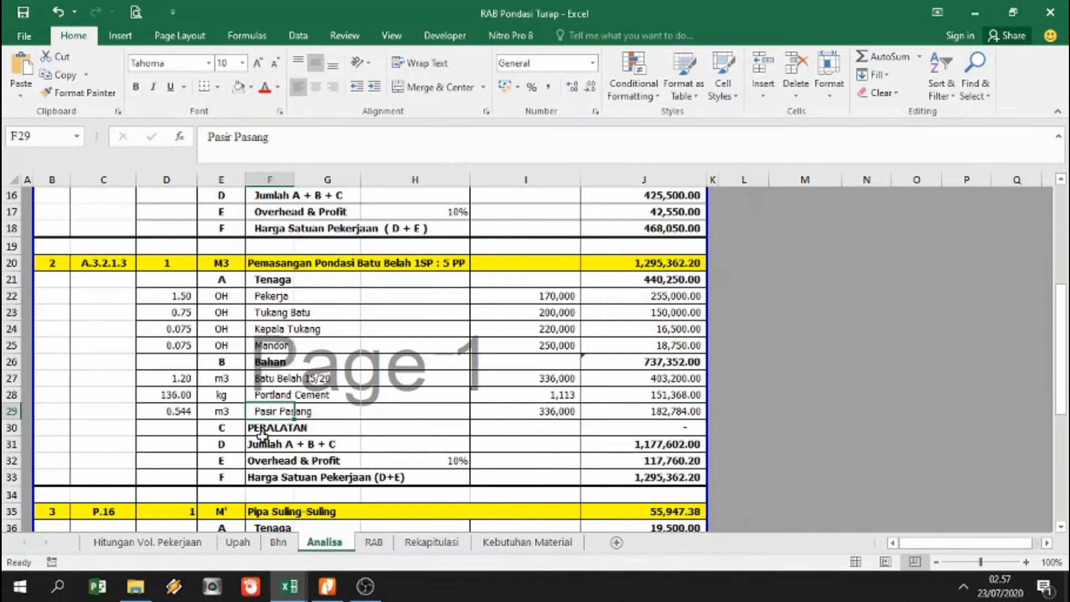
# Review the whole A.3.2.1.3 table in the Nitro Pro PDF once more against the Analisa sheet in Excel.
pyautogui.click(327, 587)
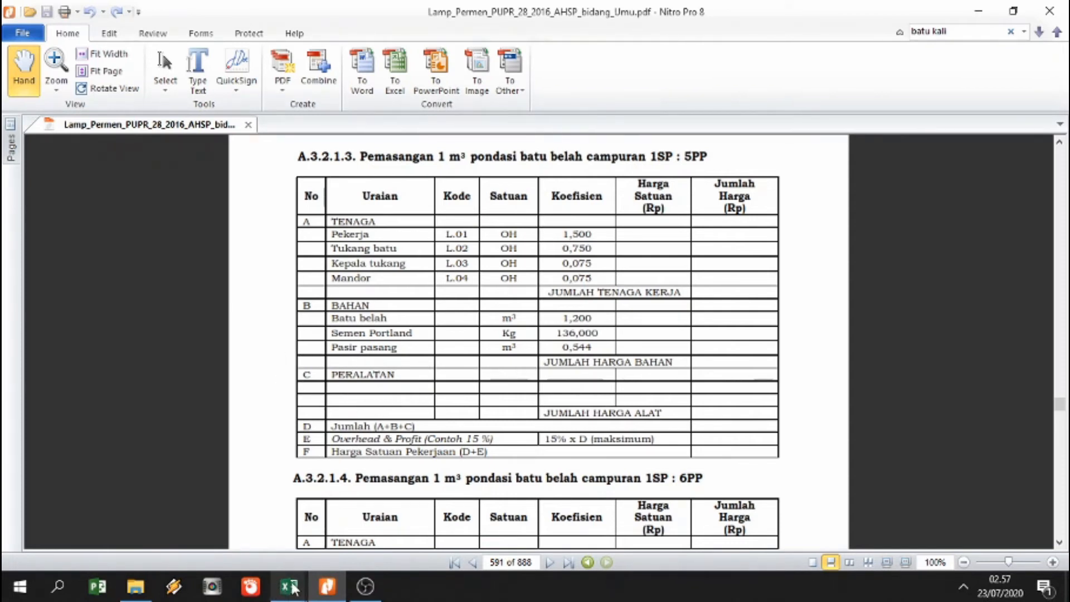
pyautogui.moveTo(289, 587)
pyautogui.click(456, 535)
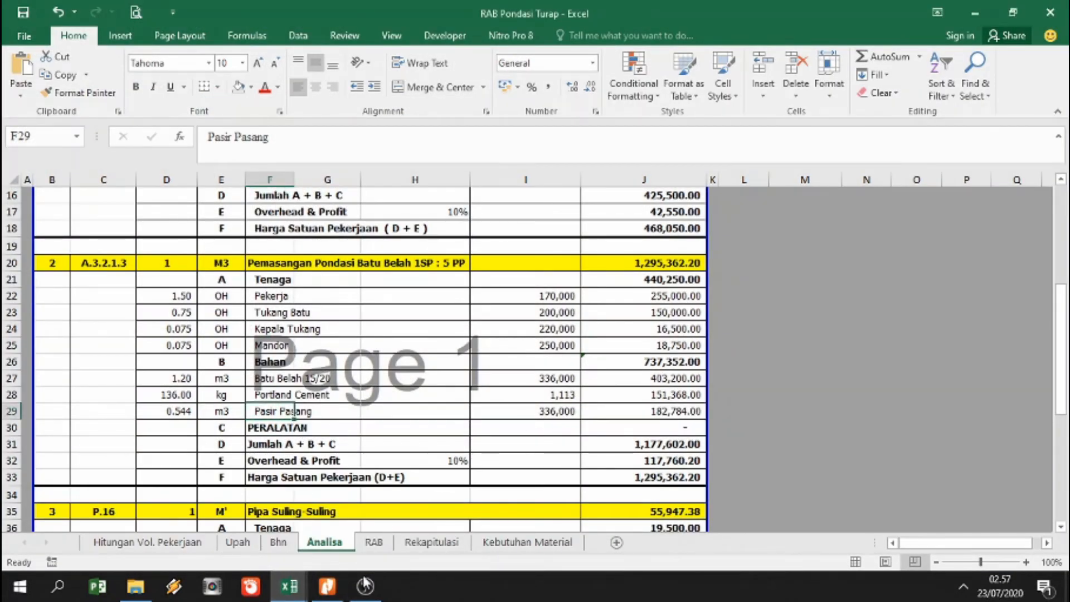
pyautogui.click(327, 587)
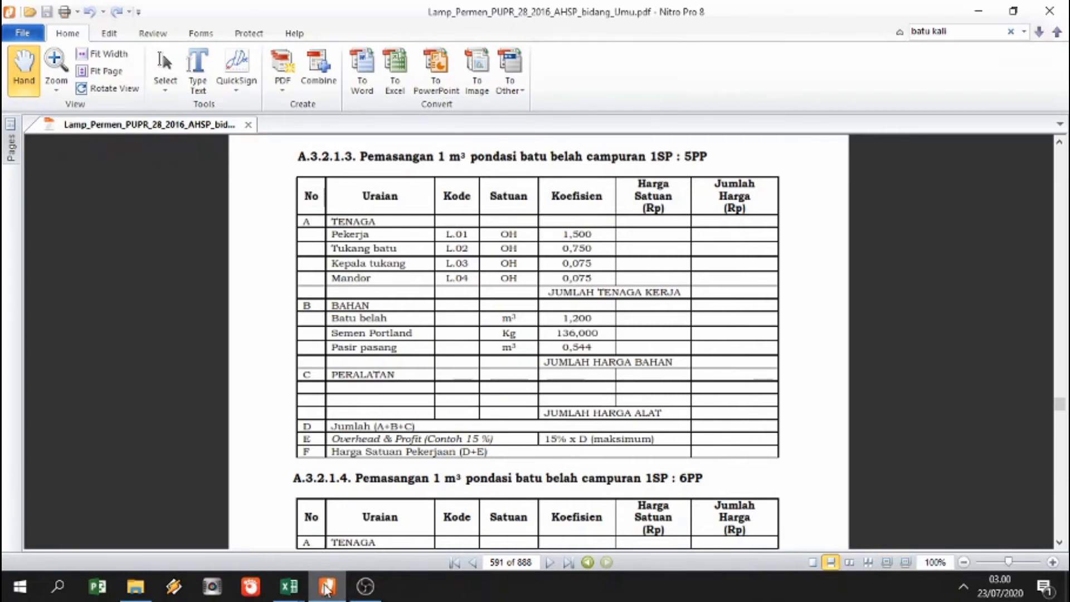
pyautogui.moveTo(289, 586)
pyautogui.click(390, 521)
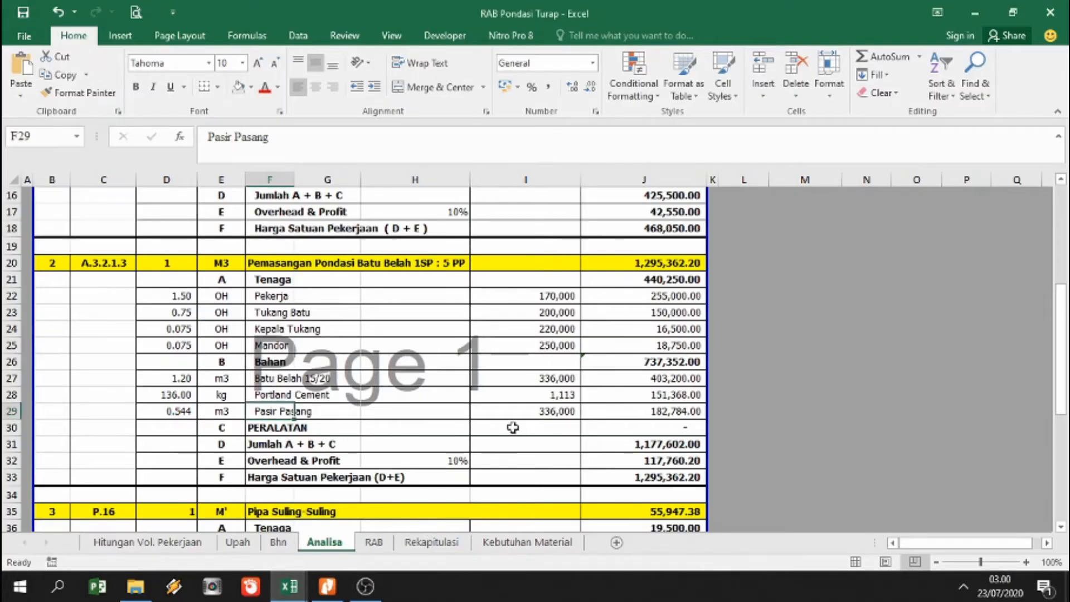
# Trace the labour unit prices in I22:I25 of Analisa to their source wages on the Upah sheet.
pyautogui.click(570, 292)
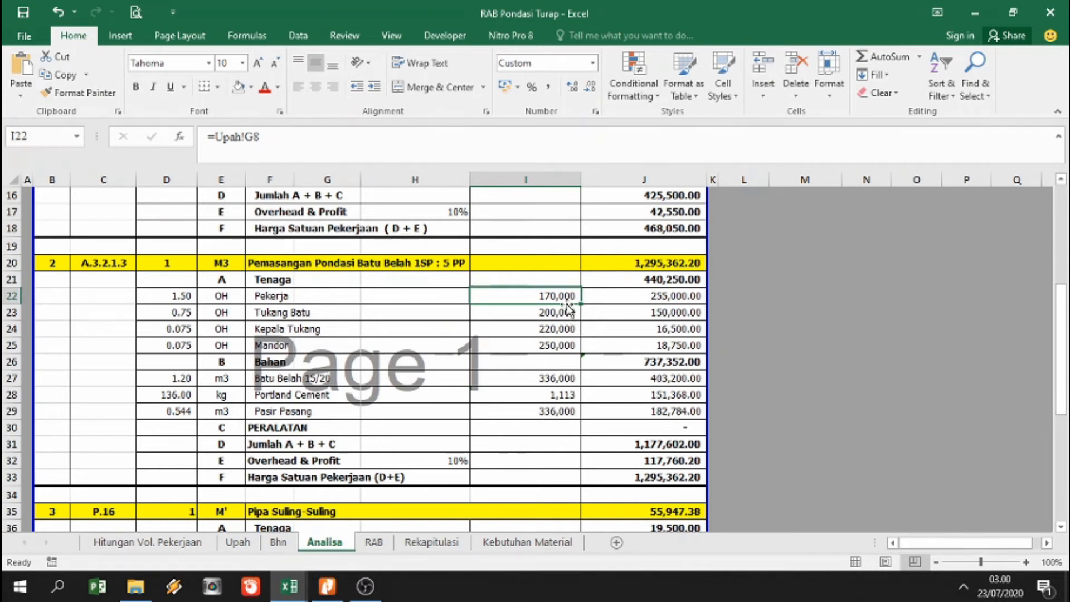
pyautogui.click(238, 542)
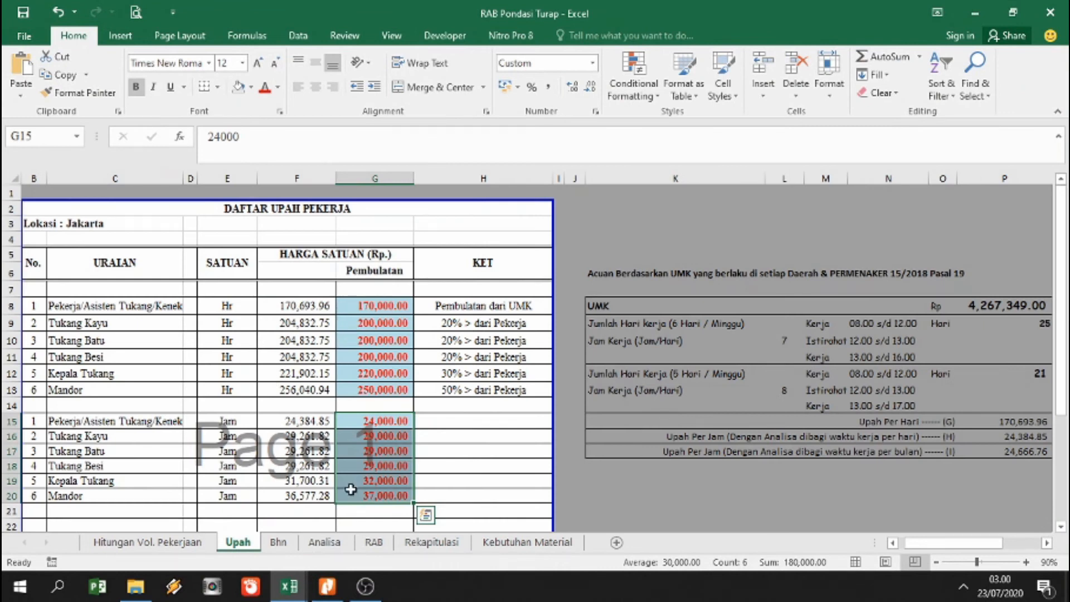
pyautogui.click(373, 543)
pyautogui.click(324, 542)
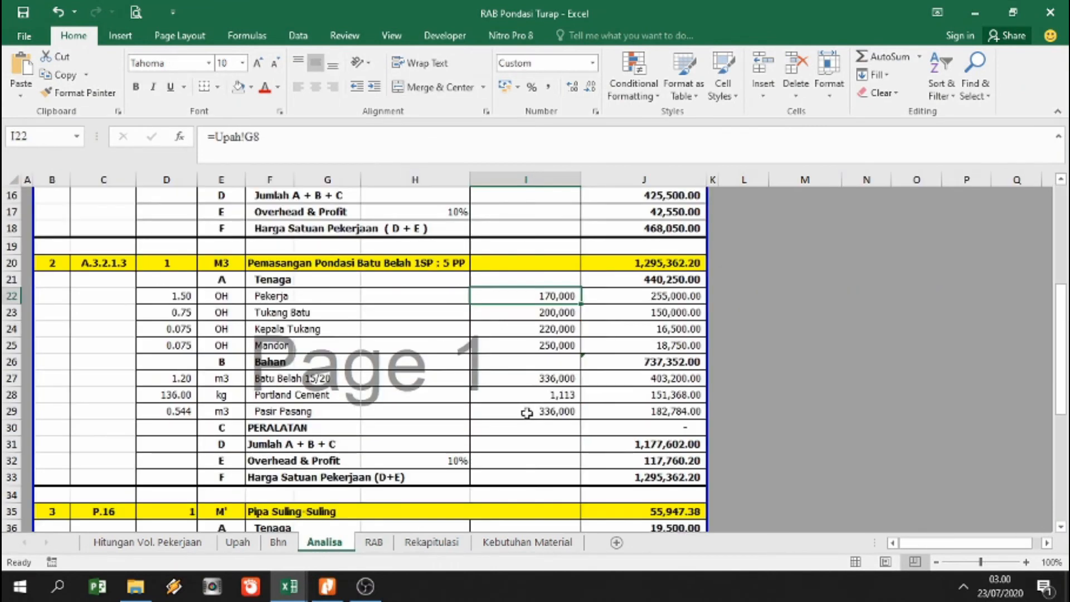
pyautogui.click(241, 136)
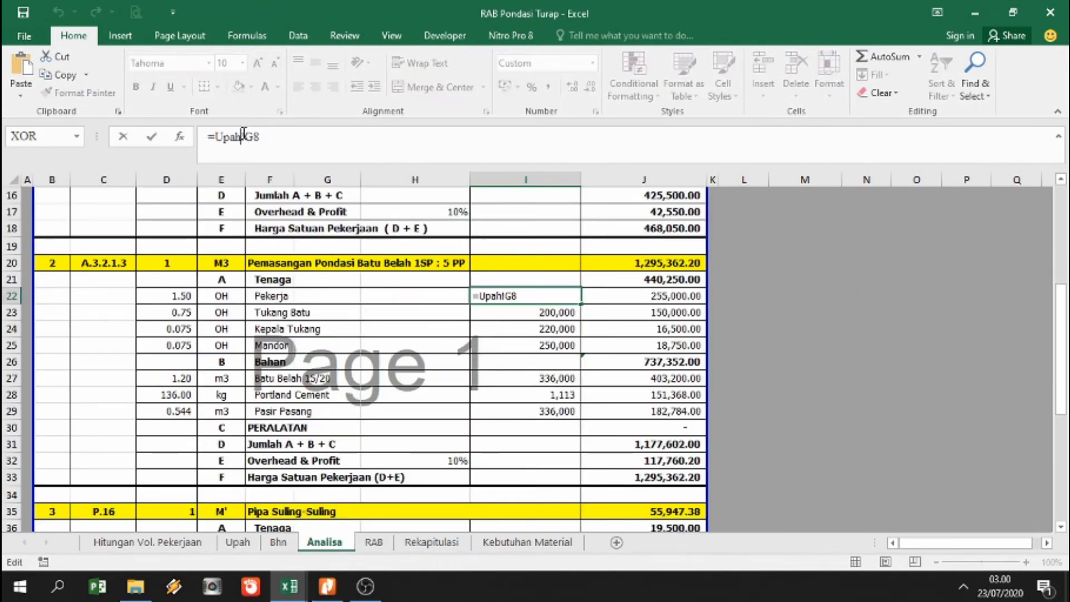
pyautogui.press('Return')
pyautogui.press('Down')
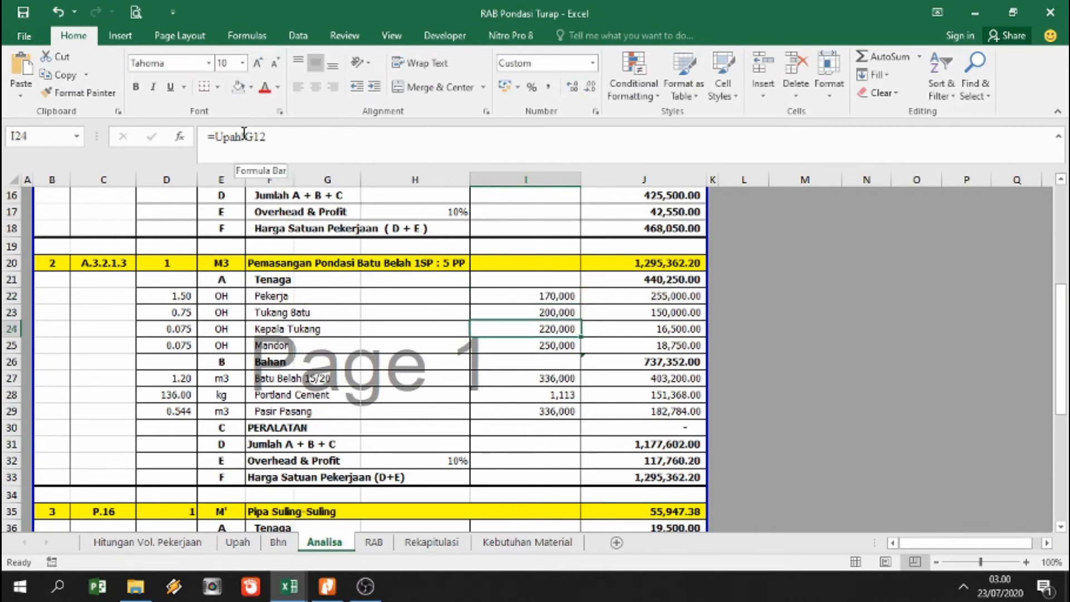
pyautogui.click(558, 296)
pyautogui.moveTo(558, 297); pyautogui.dragTo(552, 345)
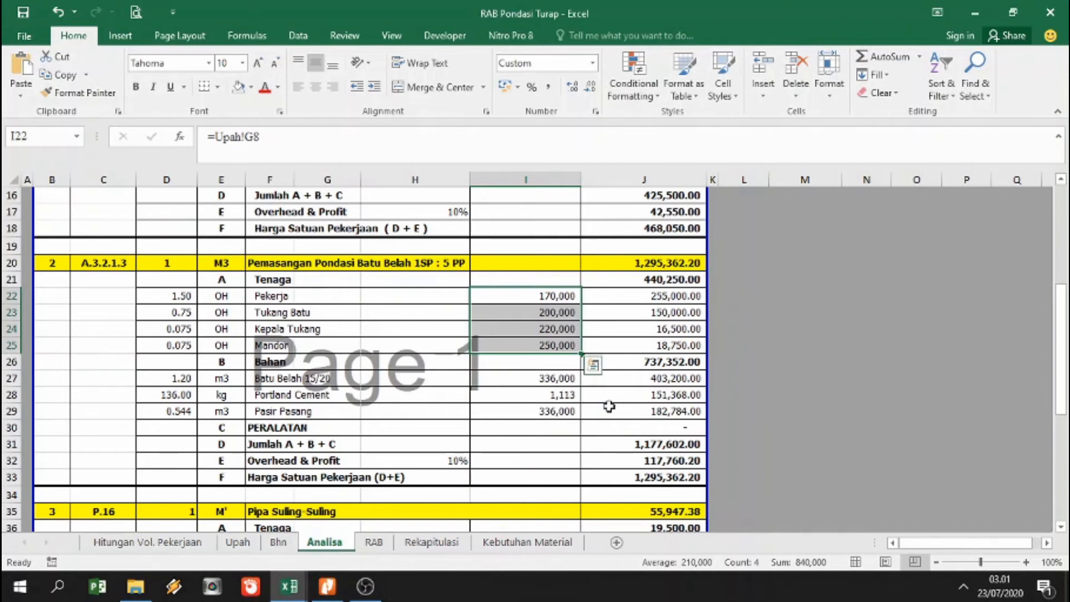
# Trace the Batu Belah 15/20 unit price in I27 of Analisa to the material price list on the Bhn sheet.
pyautogui.click(552, 380)
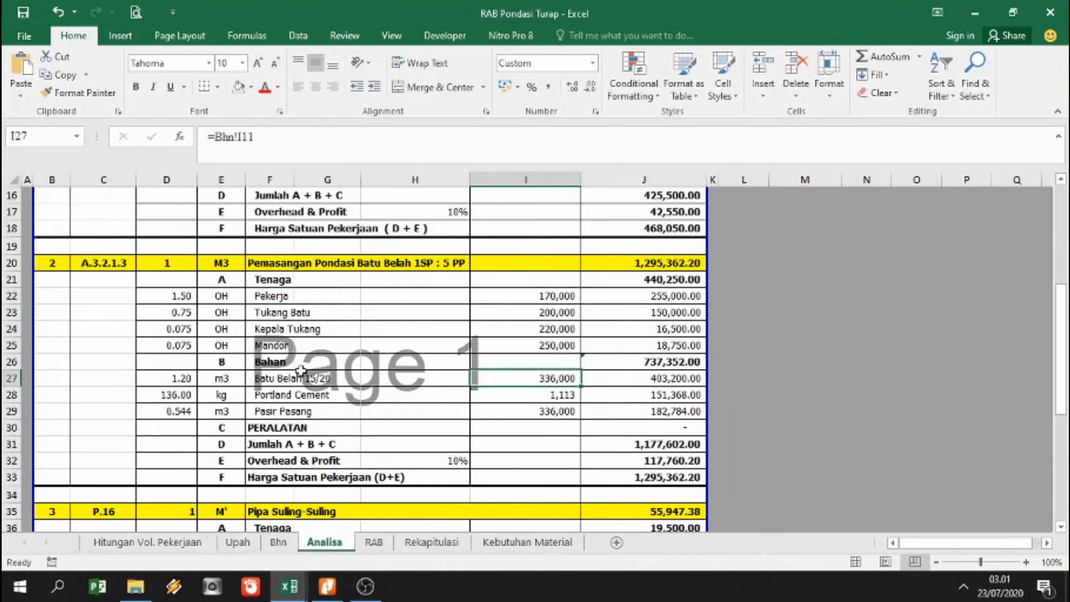
pyautogui.click(278, 542)
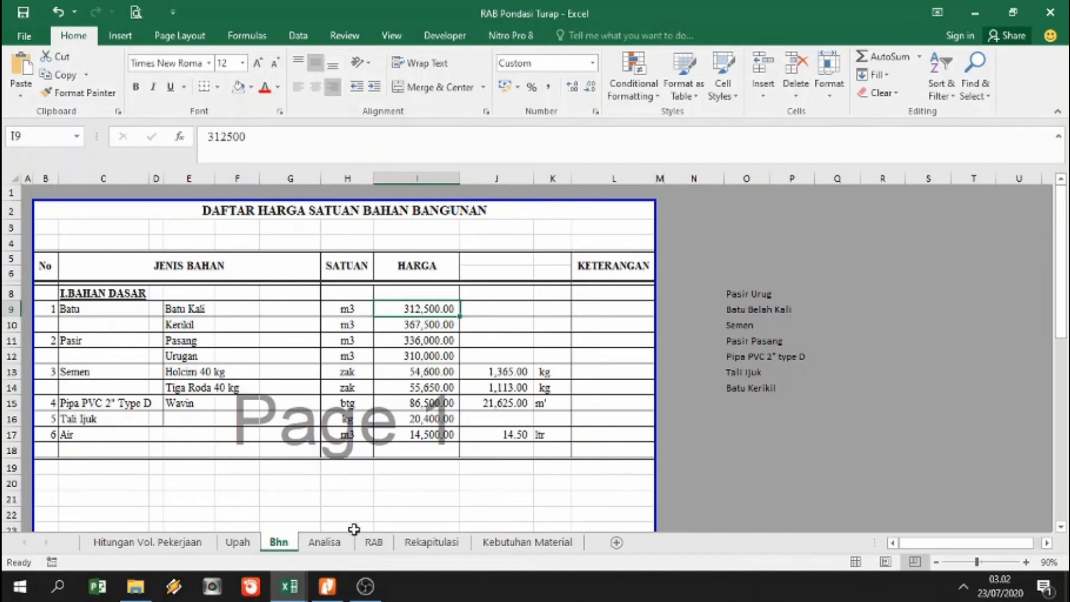
pyautogui.click(325, 542)
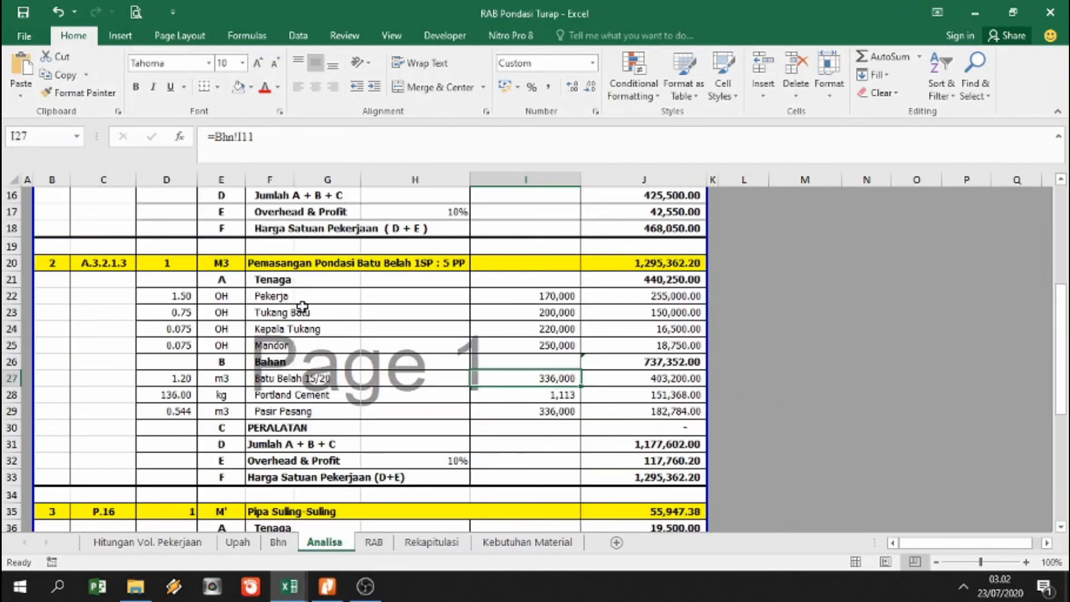
# Review the linked unit prices for labour in I22:I25 and for materials in I27:I29.
pyautogui.click(279, 296)
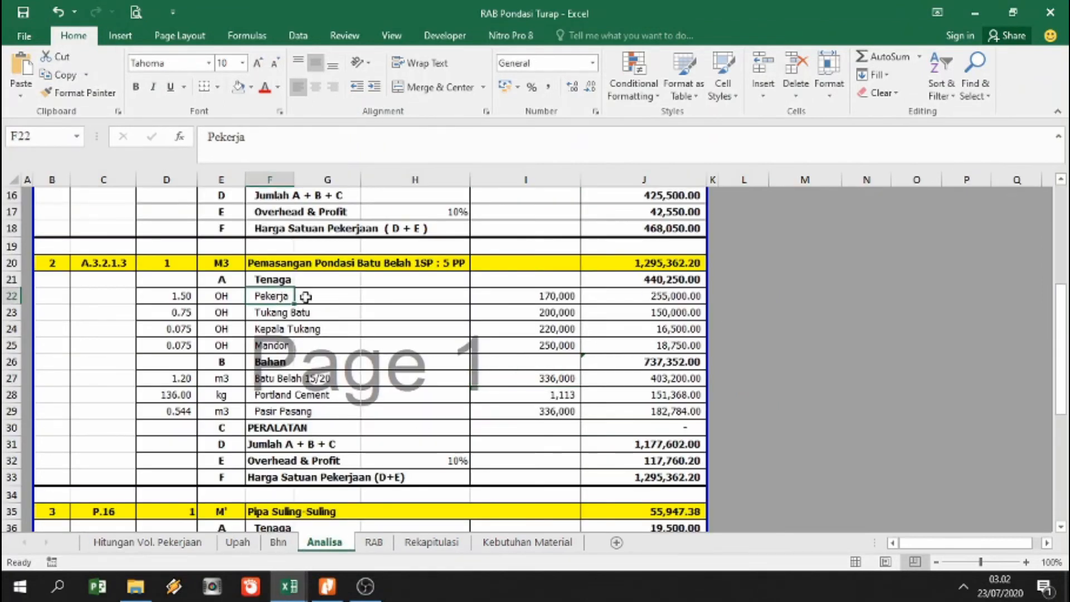
pyautogui.click(563, 301)
pyautogui.moveTo(563, 301); pyautogui.dragTo(563, 349)
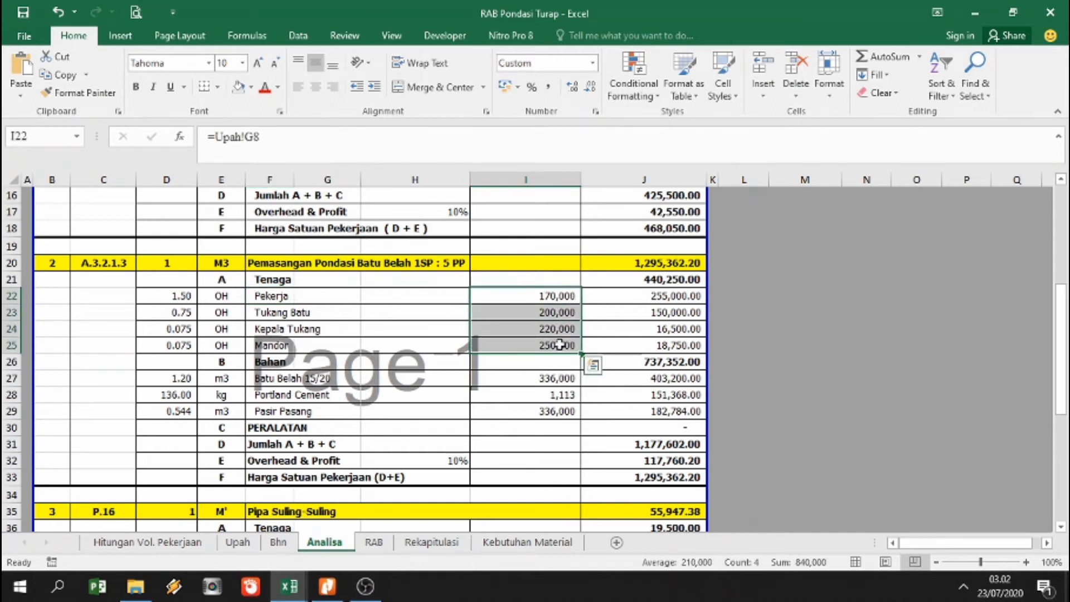
pyautogui.moveTo(555, 379); pyautogui.dragTo(556, 412)
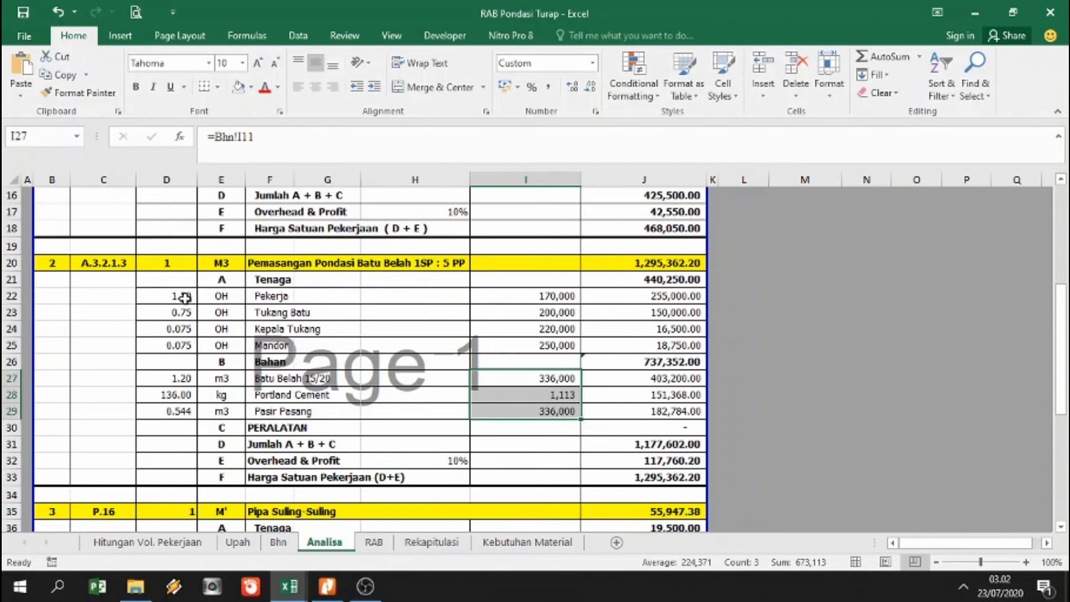
# Examine how the labour amounts in J22:J25 are calculated from the coefficients in column D and unit prices in column I.
pyautogui.click(639, 300)
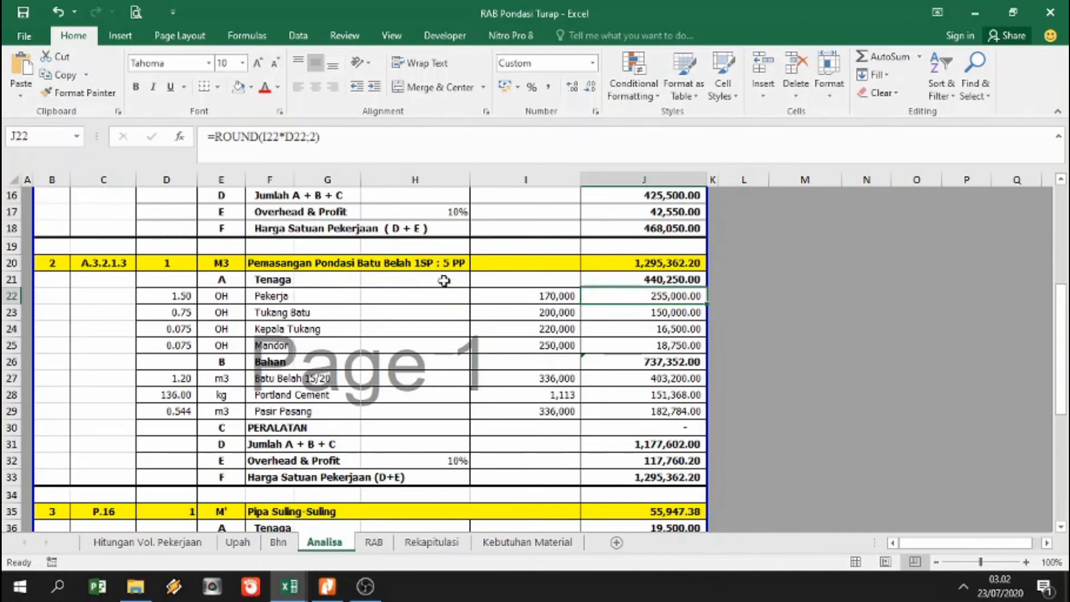
pyautogui.click(682, 329)
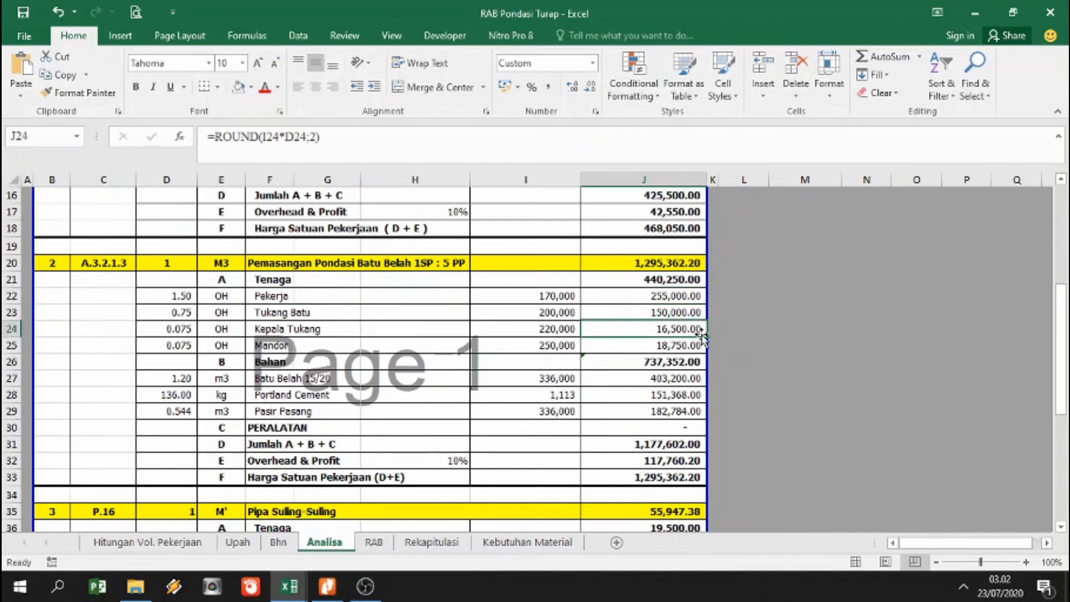
pyautogui.click(183, 329)
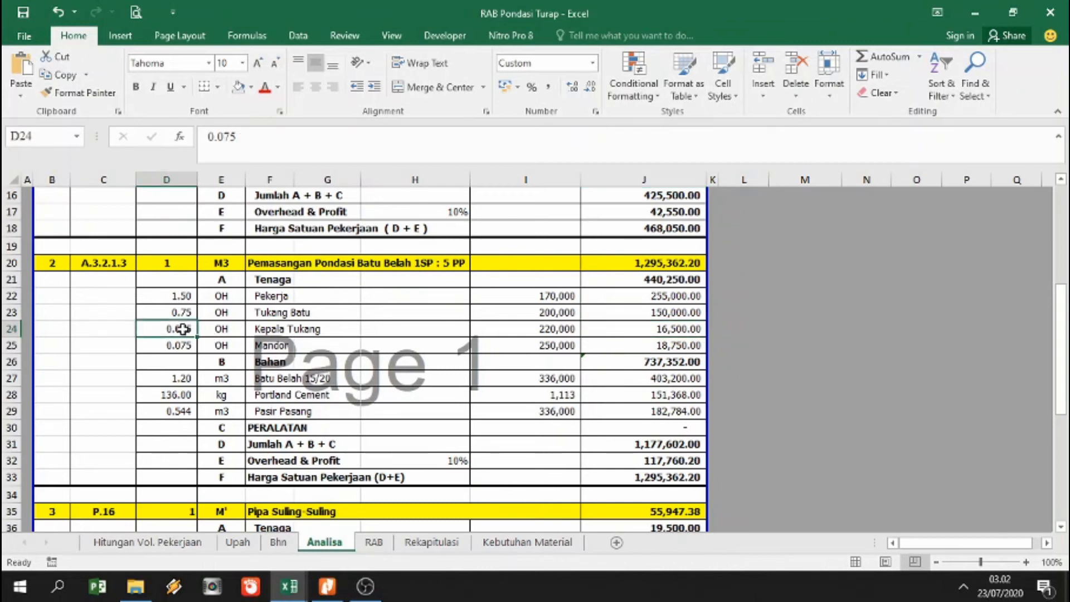
pyautogui.keyDown('ctrl'); pyautogui.click(549, 328); pyautogui.keyUp('ctrl')
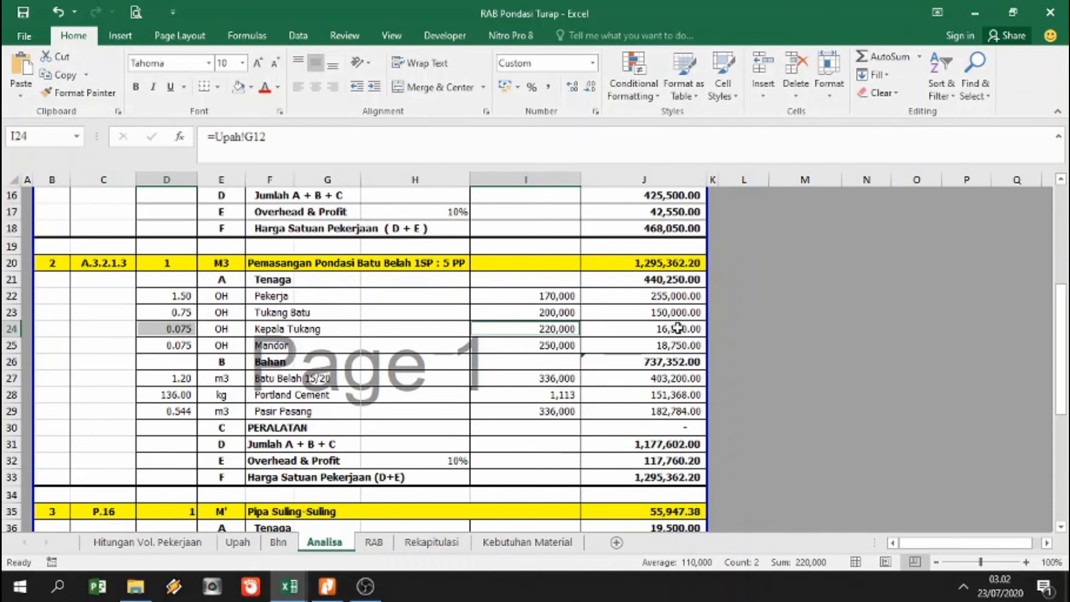
pyautogui.moveTo(667, 295); pyautogui.dragTo(666, 345)
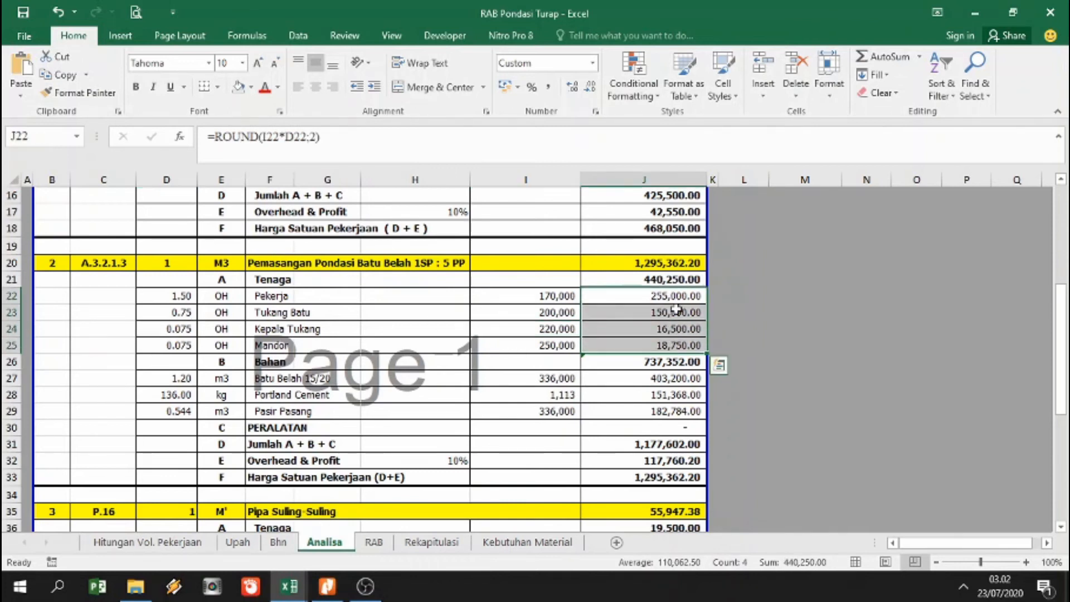
# Examine the Tenaga, Bahan and Peralatan subtotals in J21, J26 and J30 and the Jumlah A + B + C formula in J31.
pyautogui.click(672, 280)
pyautogui.keyDown('ctrl'); pyautogui.click(673, 362); pyautogui.keyUp('ctrl')
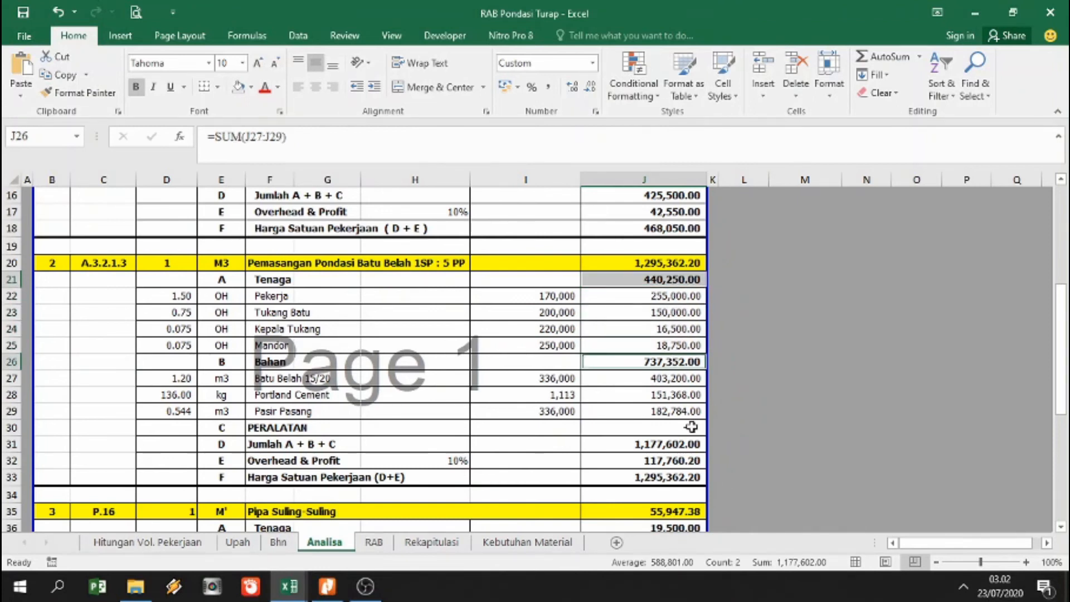
pyautogui.keyDown('ctrl'); pyautogui.click(677, 427); pyautogui.keyUp('ctrl')
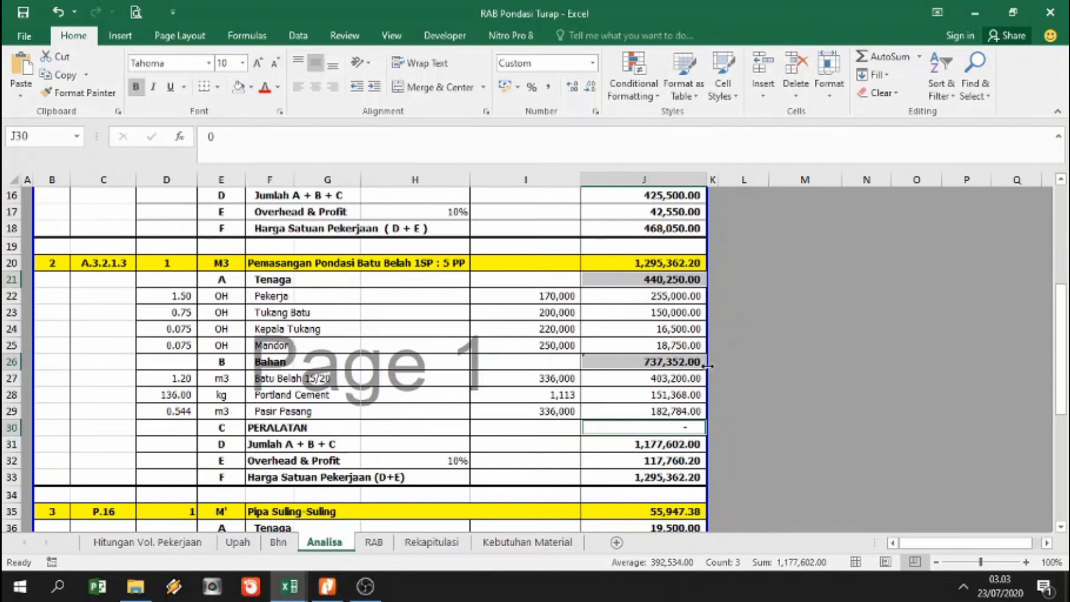
pyautogui.click(674, 444)
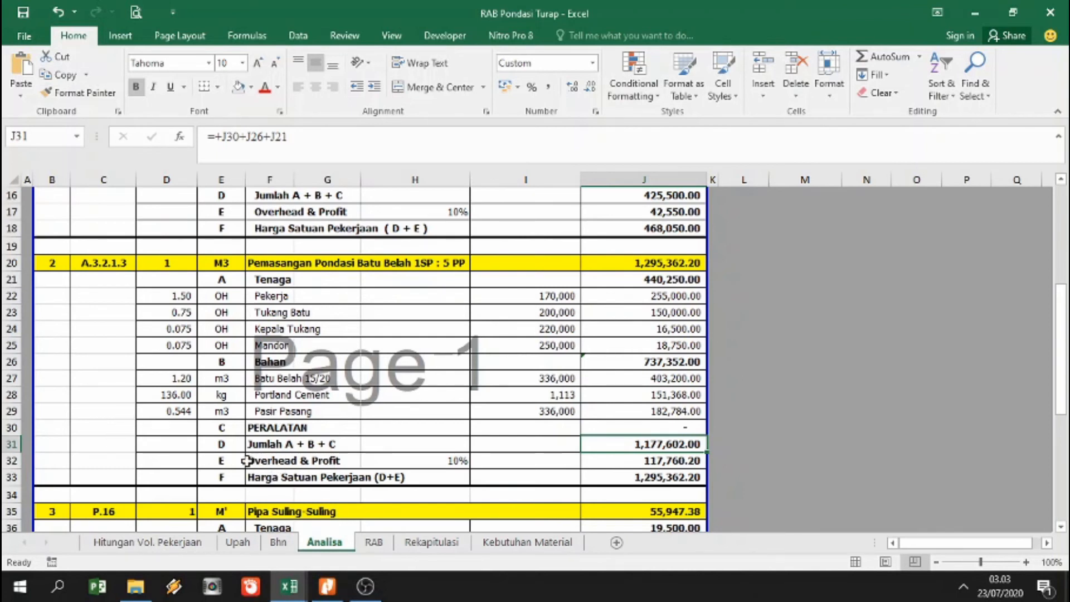
# Review the Overhead & Profit row 32 of Analisa against the Upah and Bhn price sheets, including the percentage in H32 and the formula in J32.
pyautogui.click(11, 460)
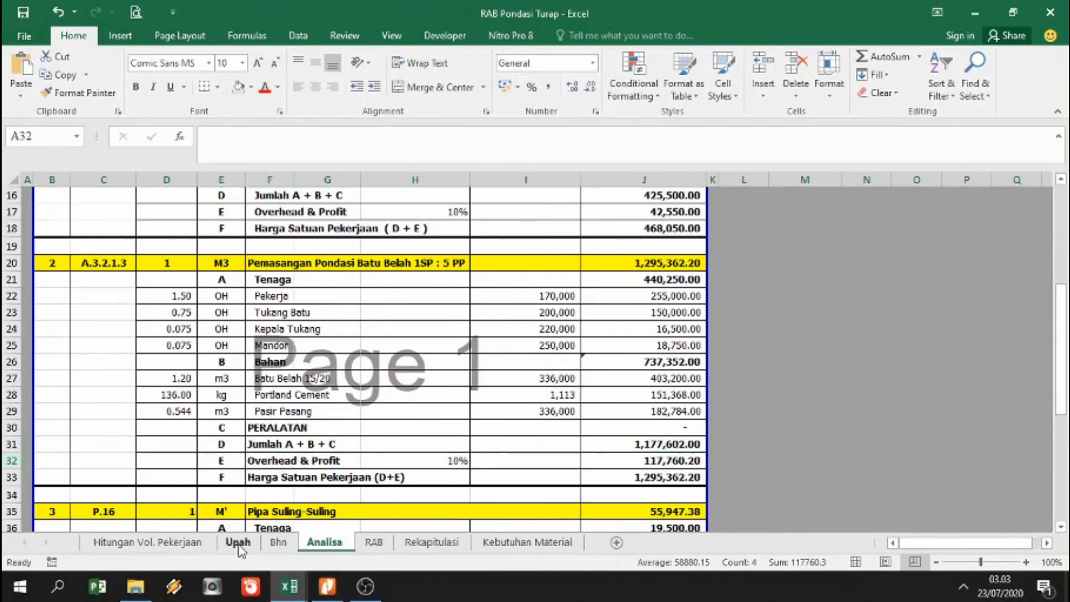
pyautogui.click(237, 541)
pyautogui.click(279, 541)
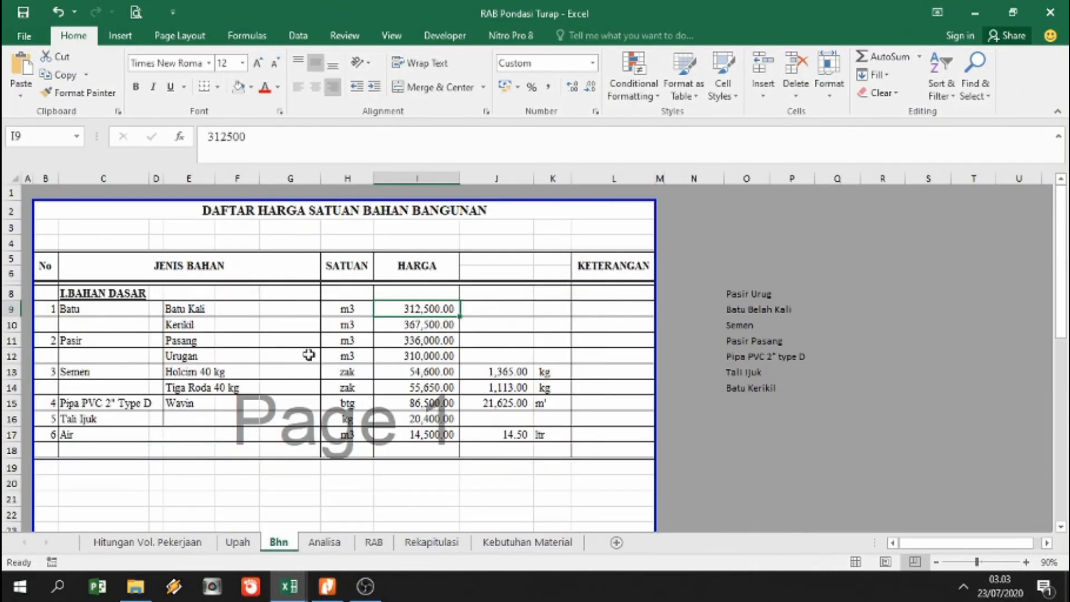
pyautogui.click(333, 547)
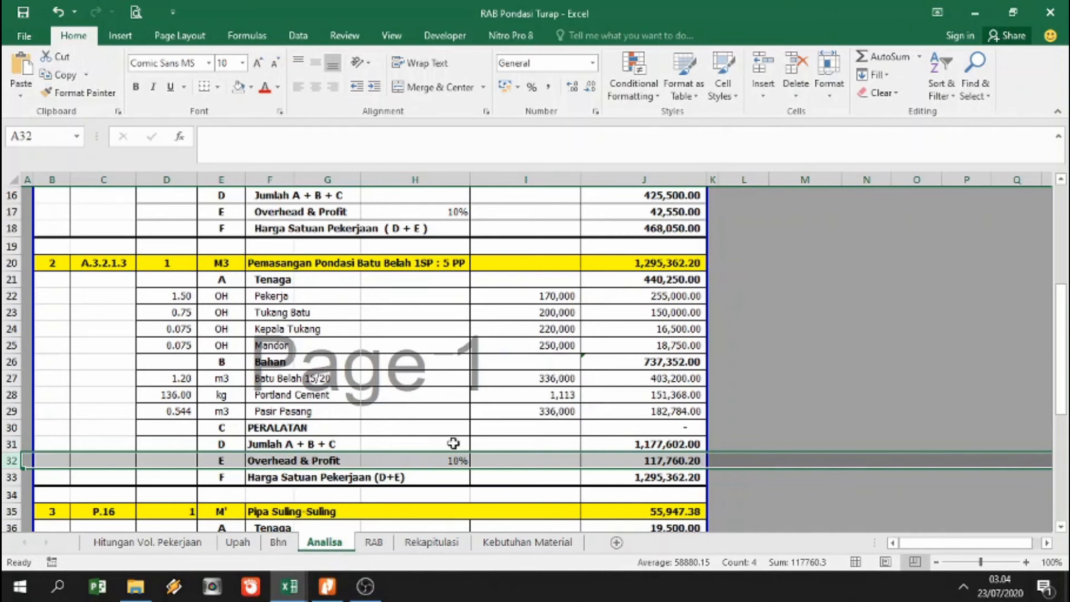
pyautogui.click(452, 461)
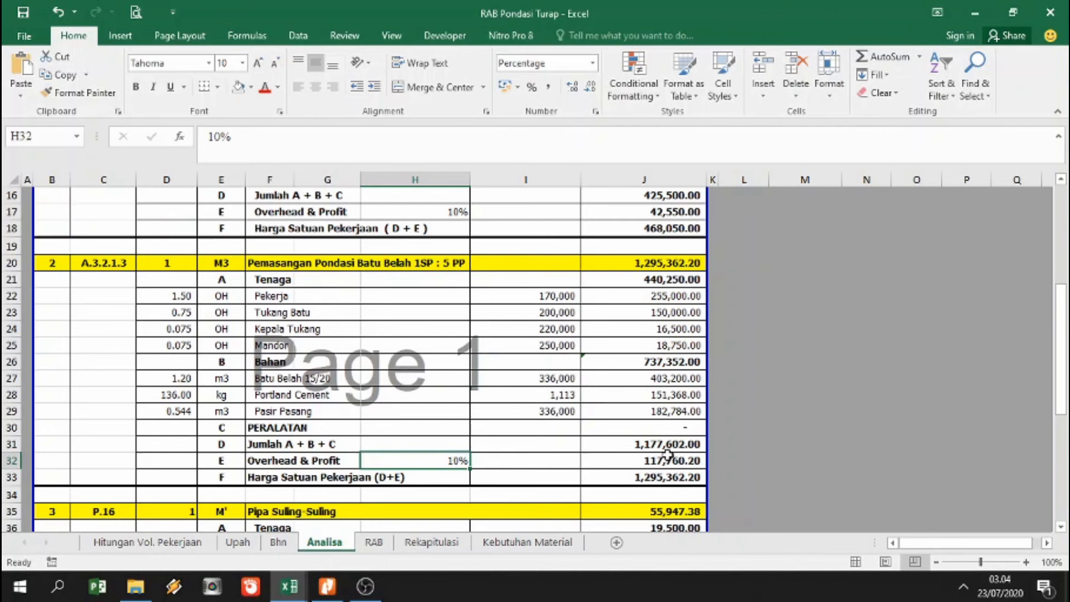
pyautogui.click(658, 463)
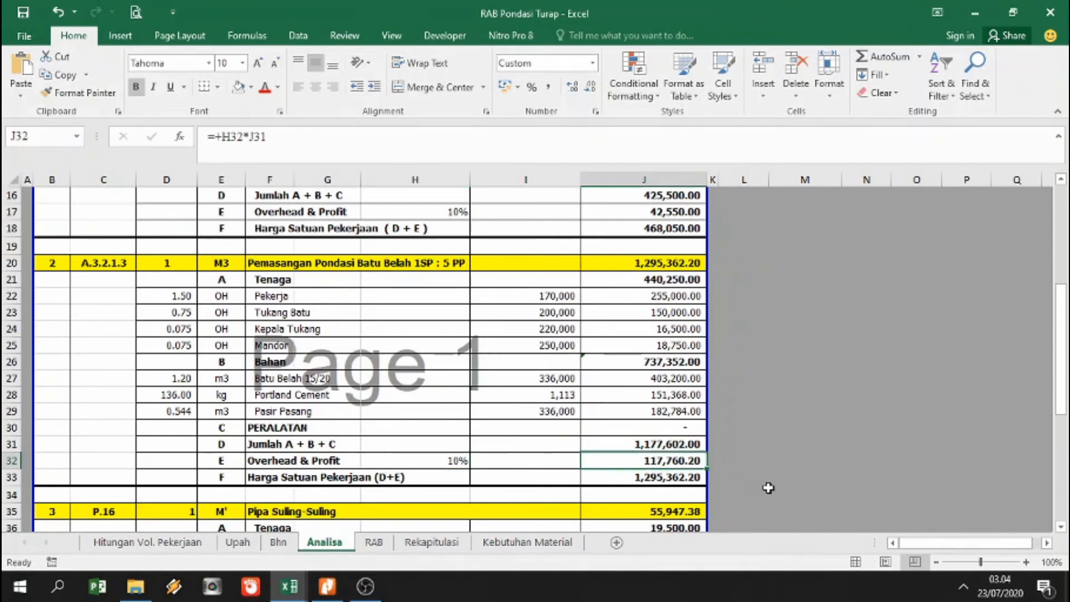
# Examine how Harga Satuan Pekerjaan (D+E) in J33 adds the Jumlah A + B + C in J31 and the overhead in J32.
pyautogui.click(284, 478)
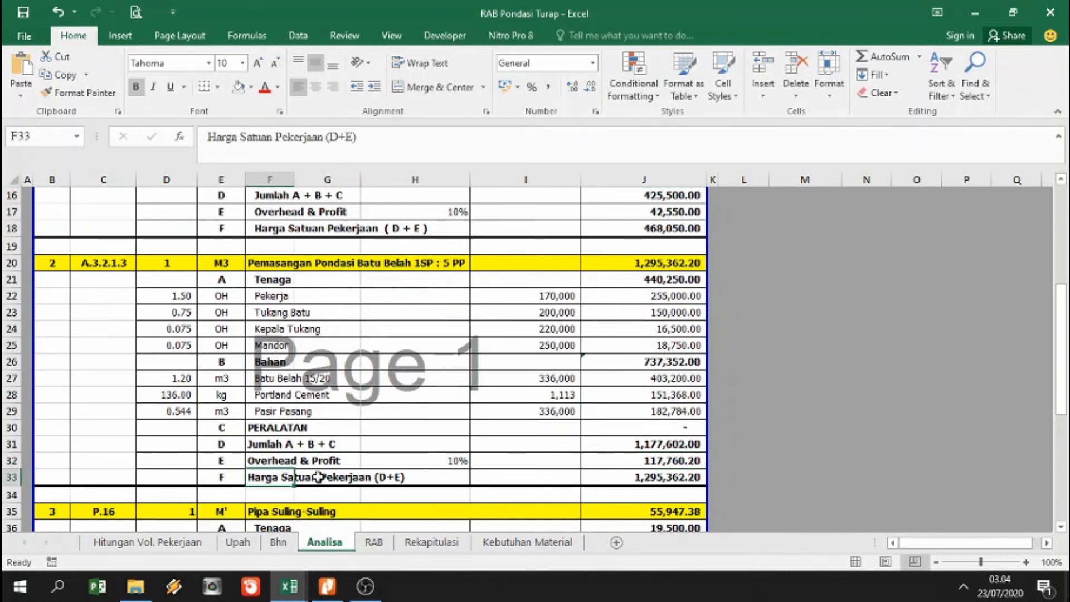
pyautogui.click(691, 441)
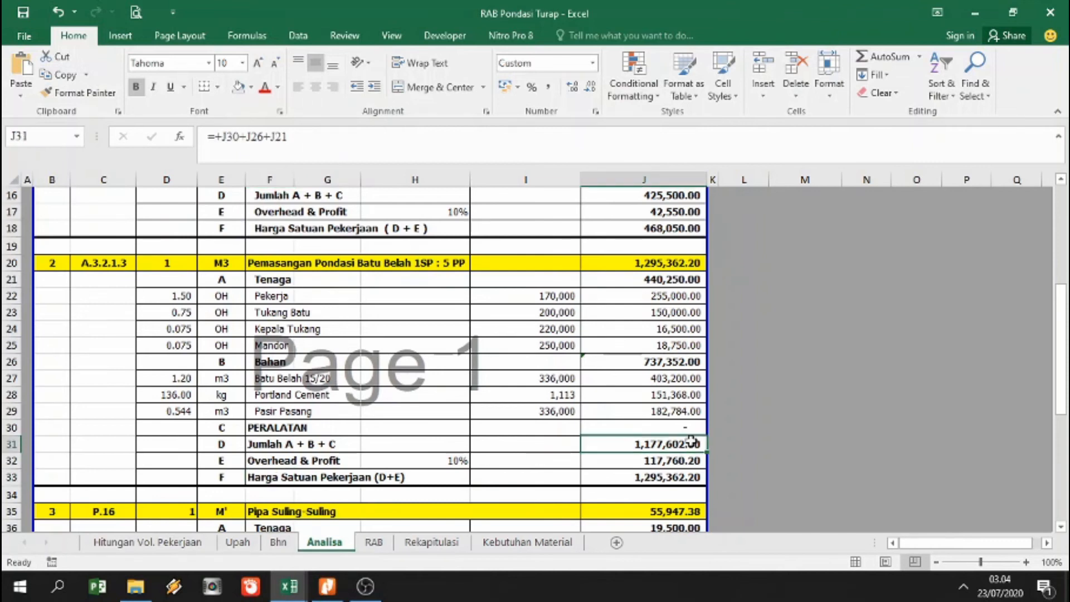
pyautogui.keyDown('ctrl'); pyautogui.click(649, 463); pyautogui.keyUp('ctrl')
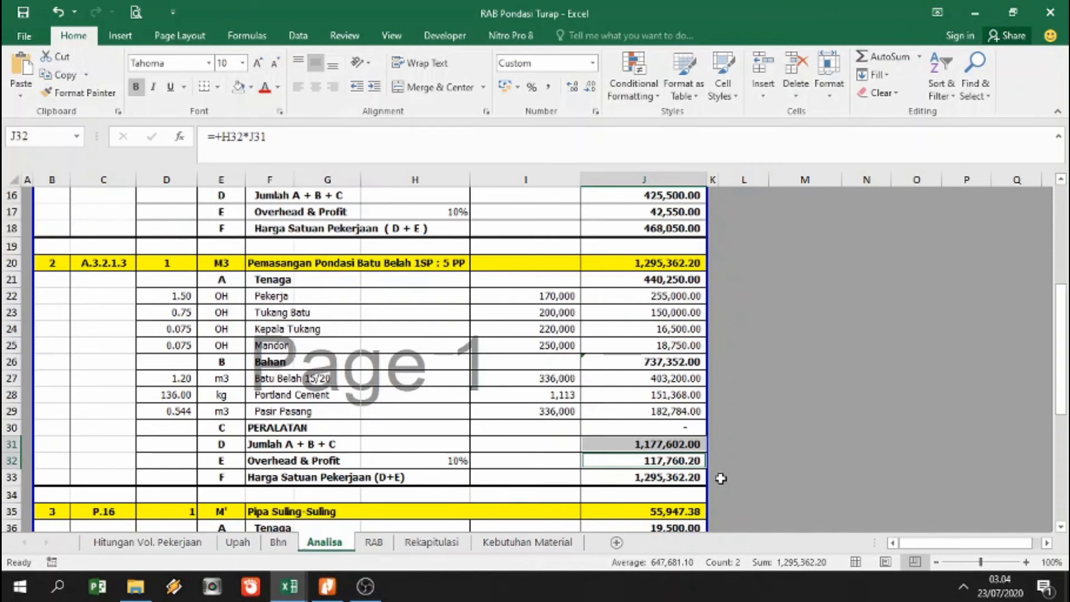
pyautogui.click(684, 477)
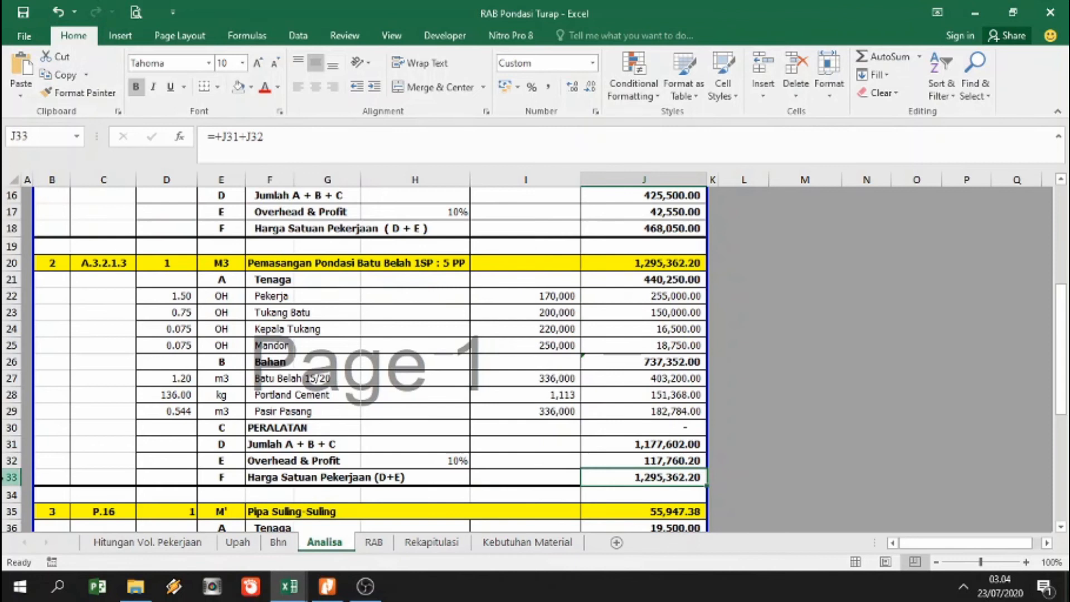
# Review the Urugan Pasir bawah Pasangan / lantai analysis heading in row 9 and its unit in E9.
pyautogui.scroll(5, 270, 386)
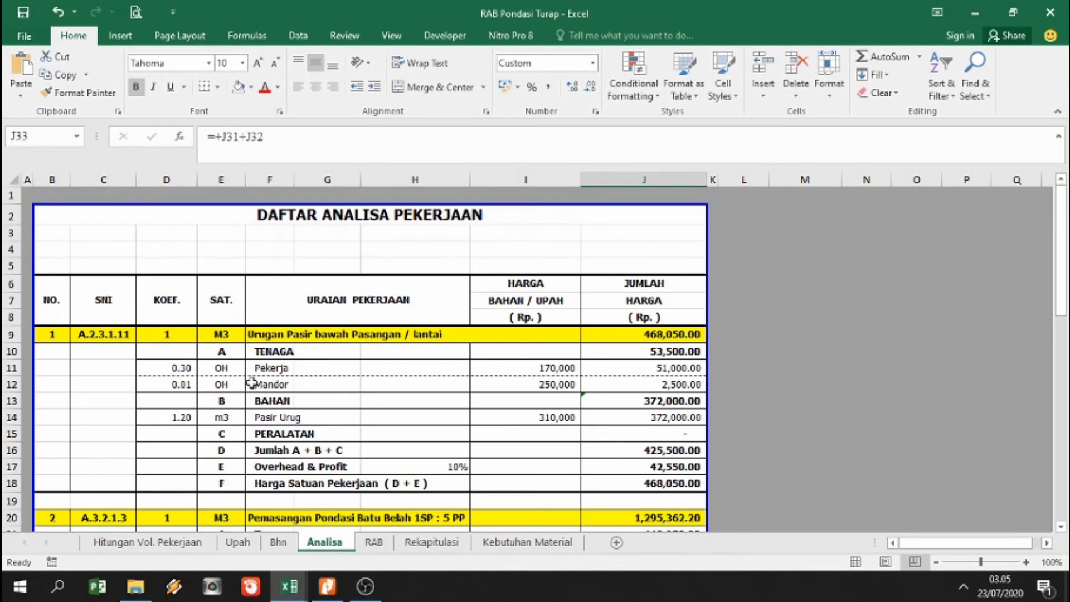
pyautogui.click(342, 337)
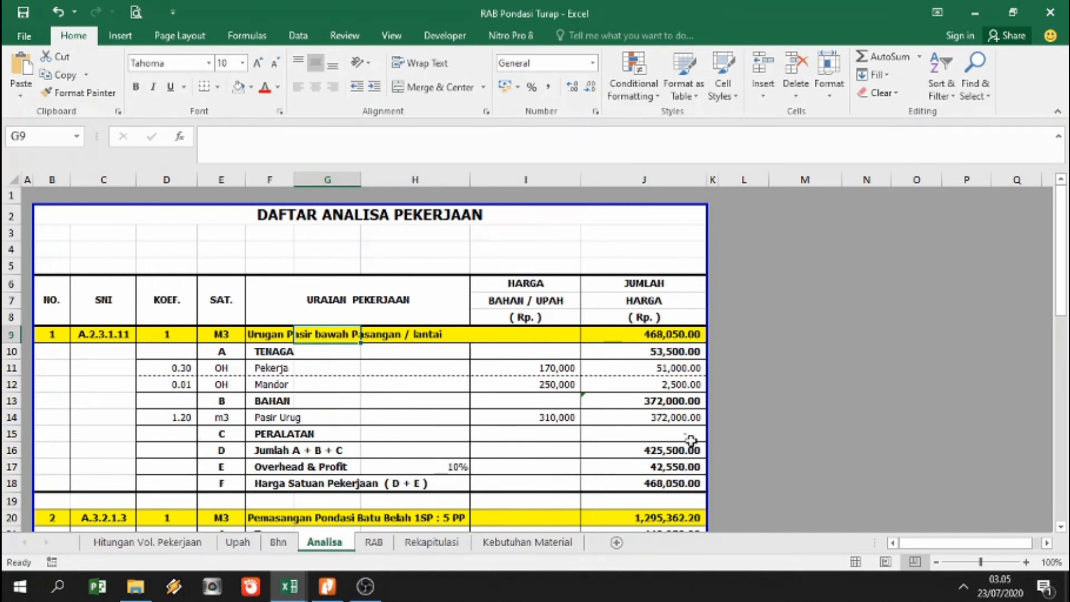
pyautogui.click(219, 337)
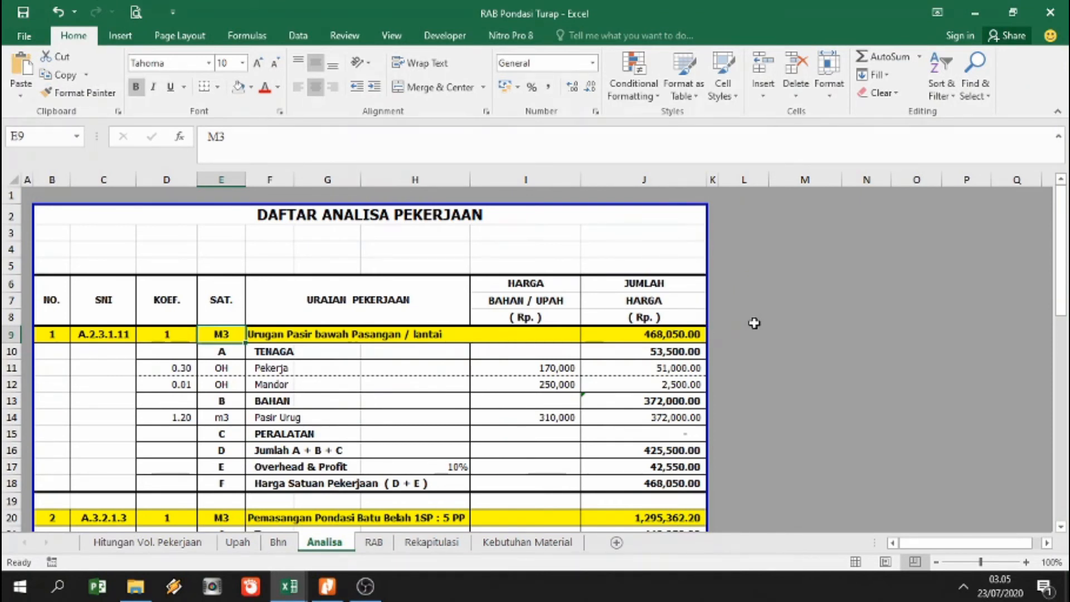
# Review the Pipa Suling-Suling analysis, checking its materials in F40:F42 and its labour entries in F37:F38.
pyautogui.scroll(-8, 624, 352)
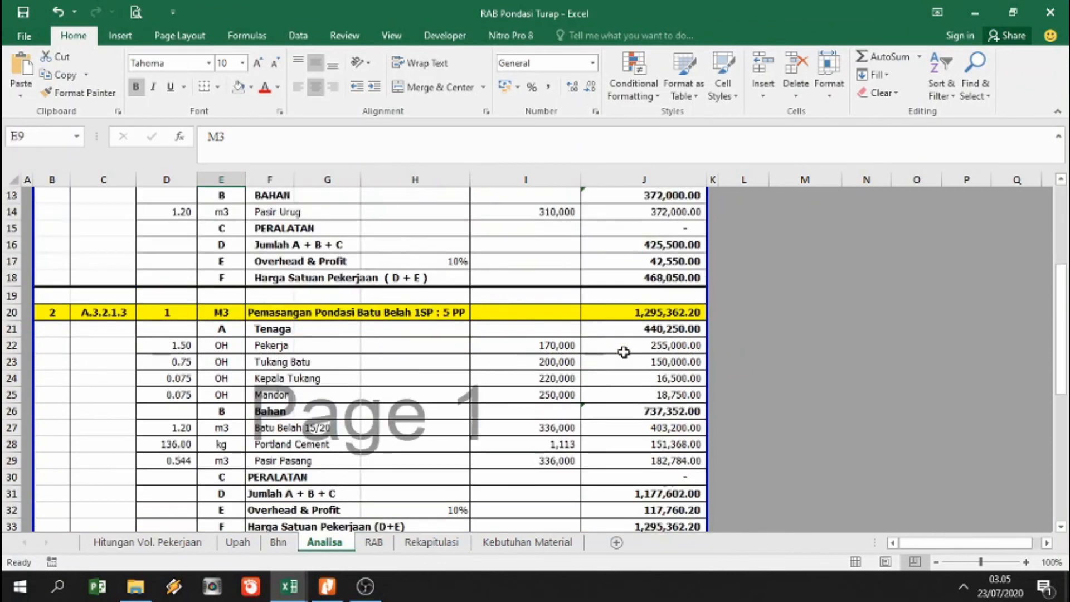
pyautogui.scroll(-1, 624, 352)
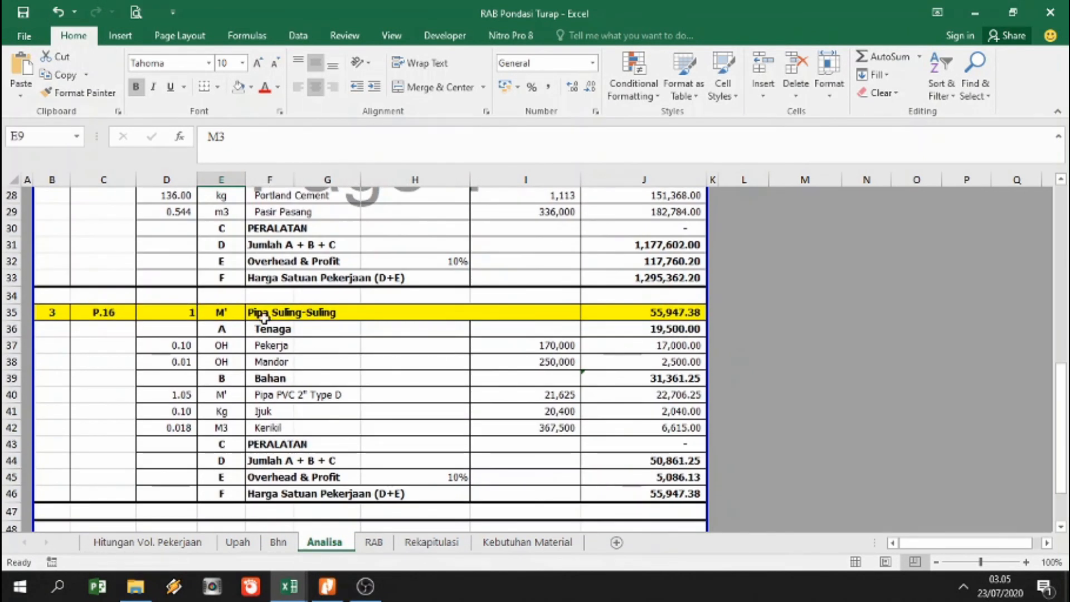
pyautogui.click(277, 427)
pyautogui.click(280, 412)
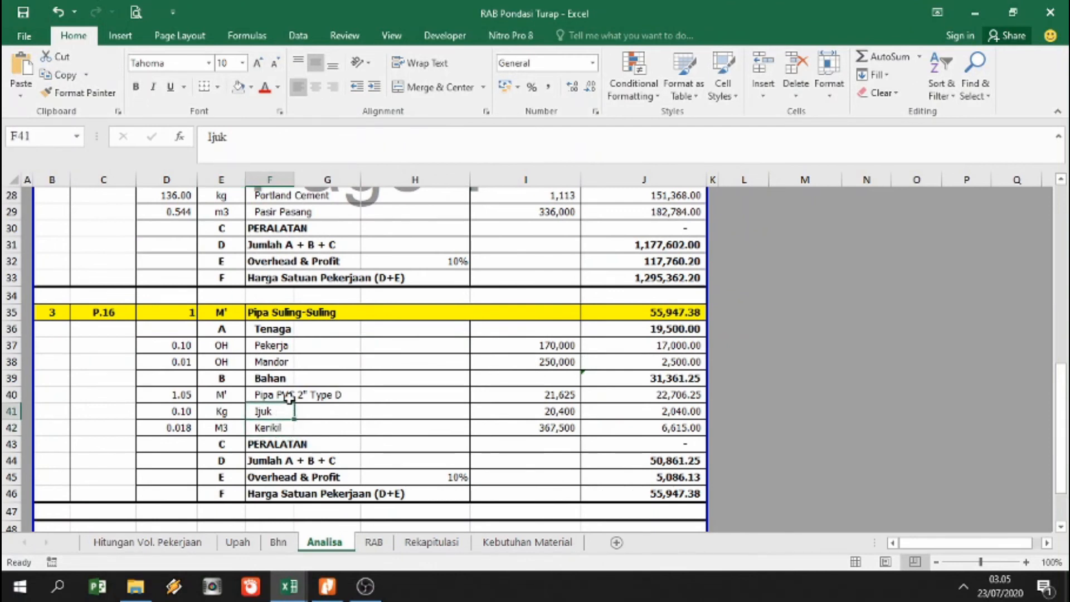
pyautogui.click(286, 395)
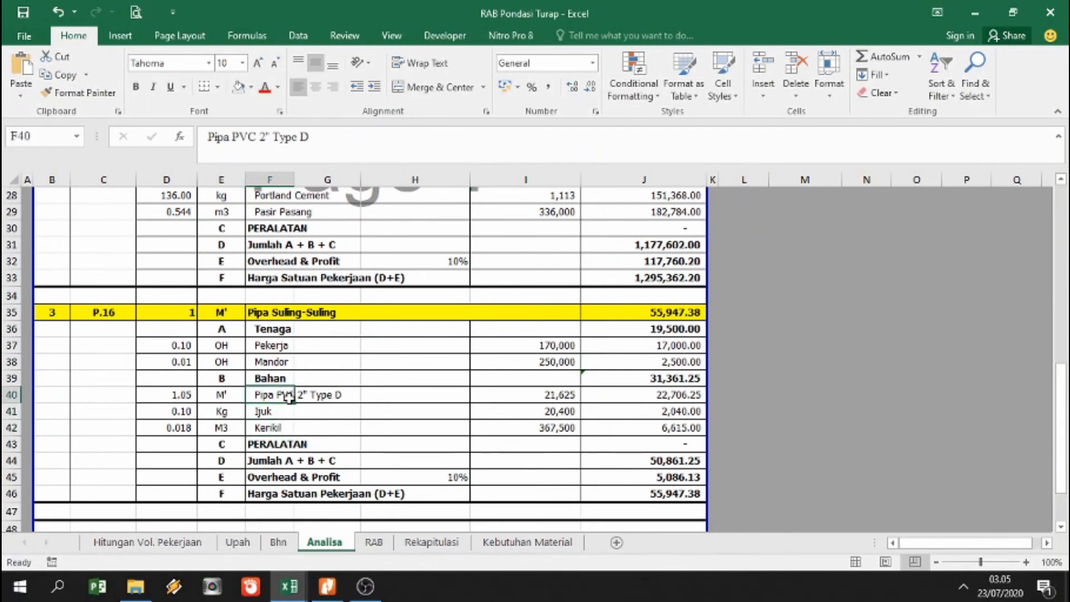
pyautogui.click(279, 346)
pyautogui.click(277, 363)
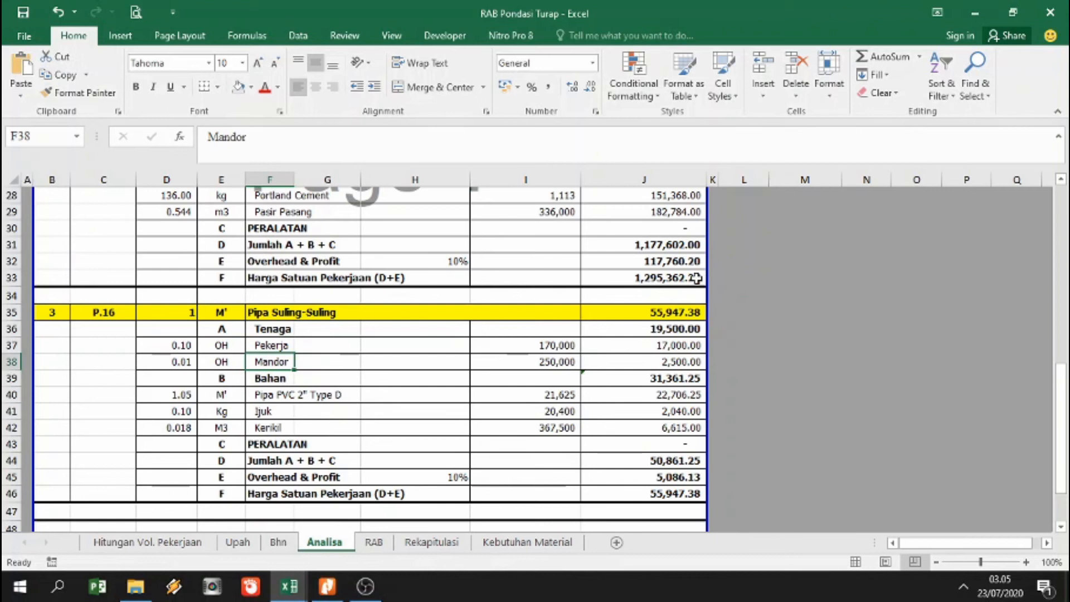
# Look over the unit prices in column J for all three work analyses on the Analisa sheet.
pyautogui.scroll(9, 502, 365)
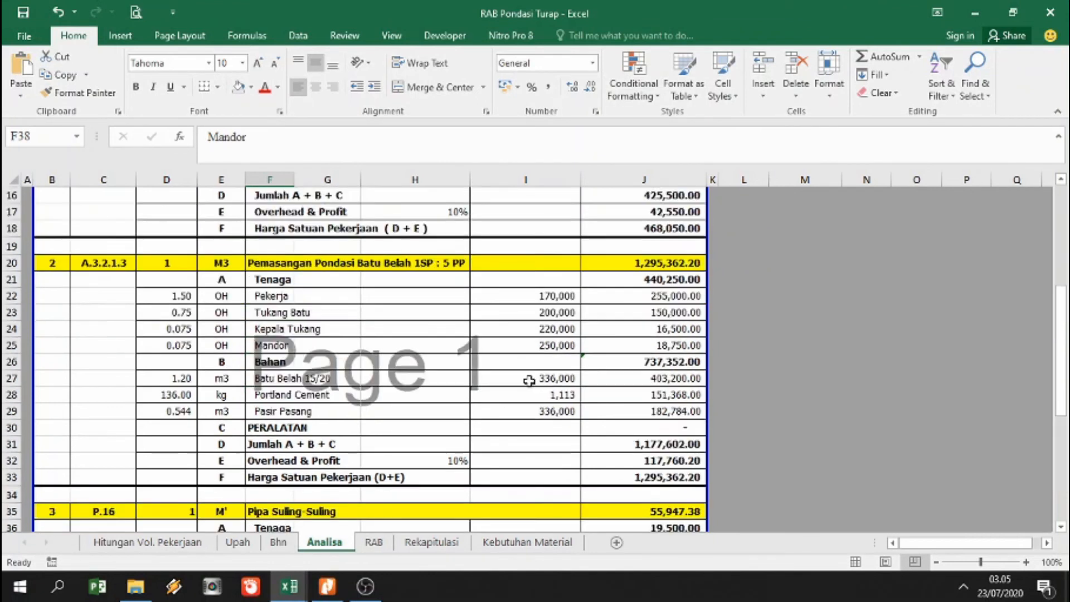
pyautogui.scroll(-4, 529, 379)
pyautogui.scroll(4, 535, 371)
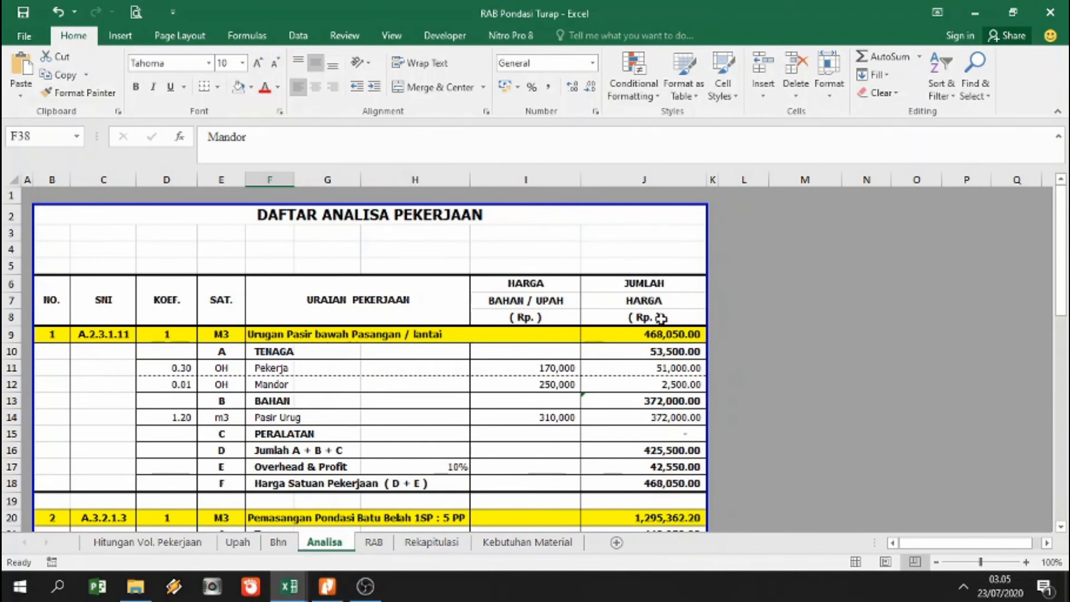
pyautogui.scroll(-6, 661, 317)
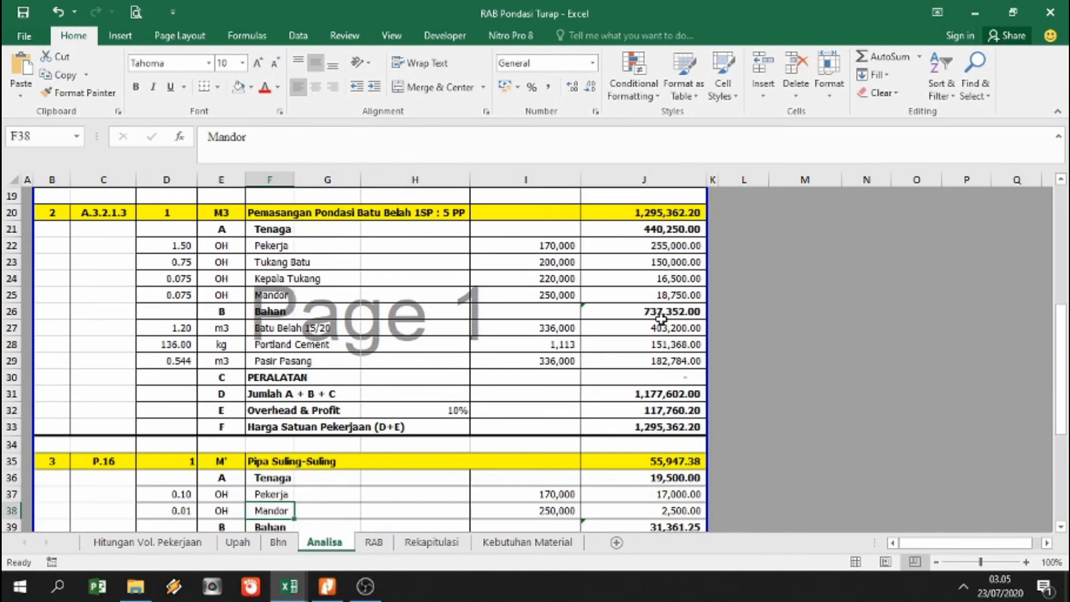
pyautogui.scroll(-4, 661, 318)
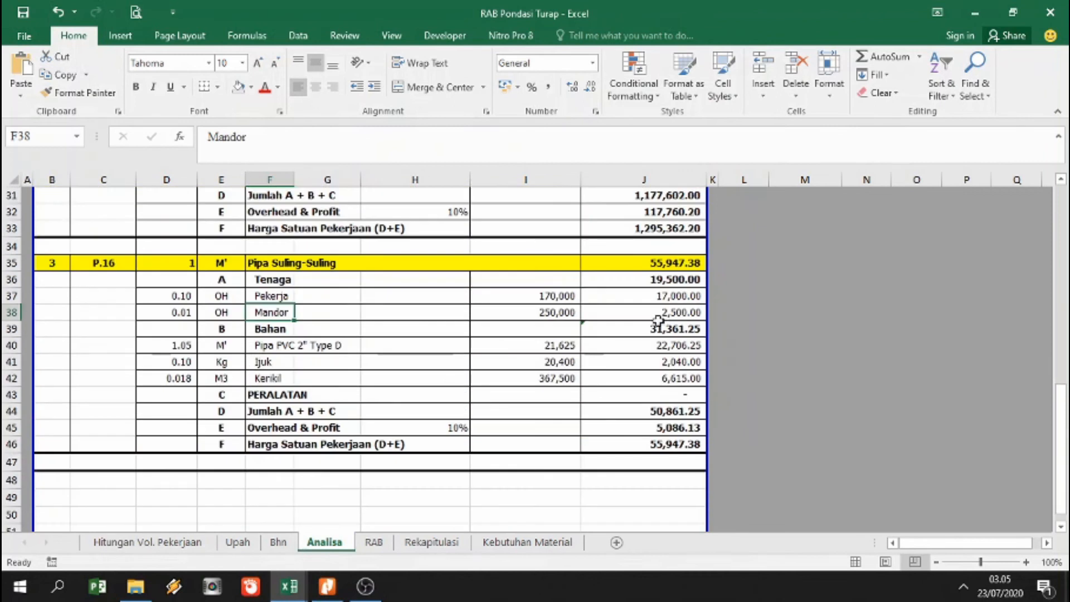
# View the RAB sheet's work description column and check the three work items in B8, B9 and B11 of Hitungan Vol. Pekerjaan.
pyautogui.click(374, 541)
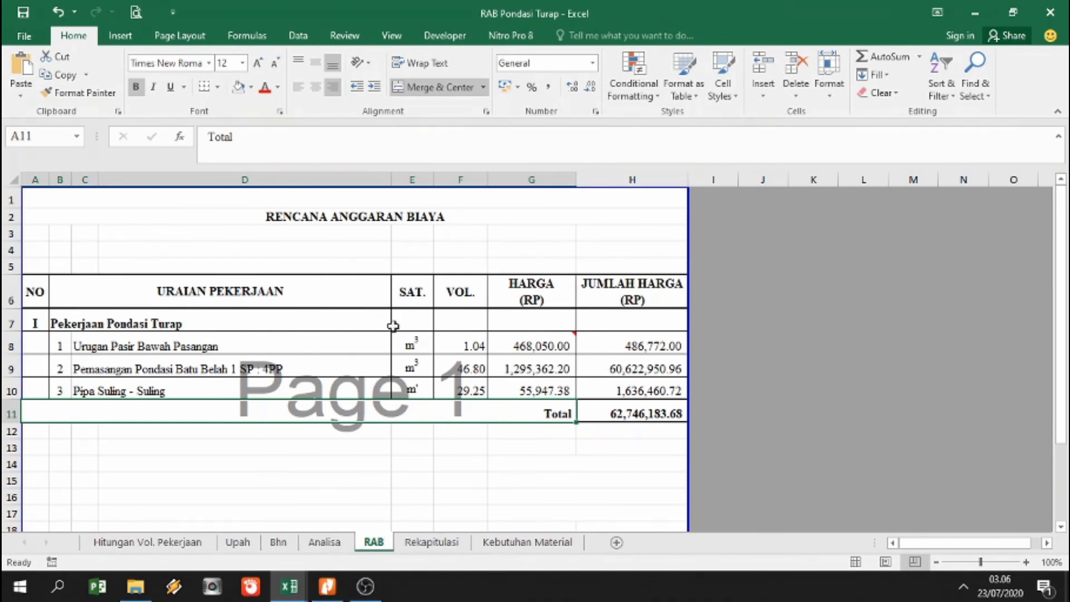
pyautogui.click(236, 177)
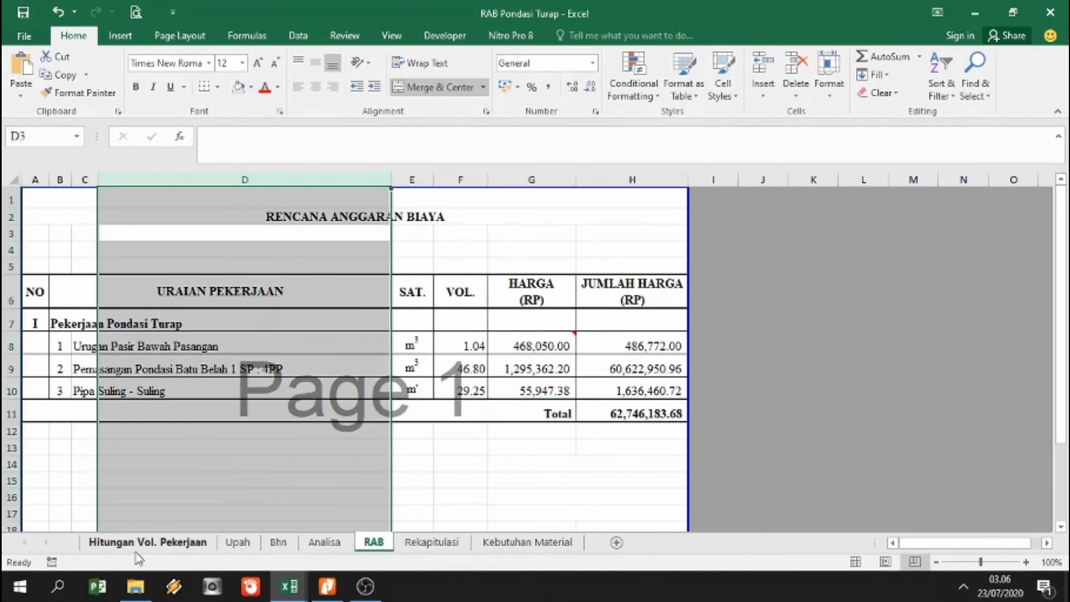
pyautogui.click(160, 545)
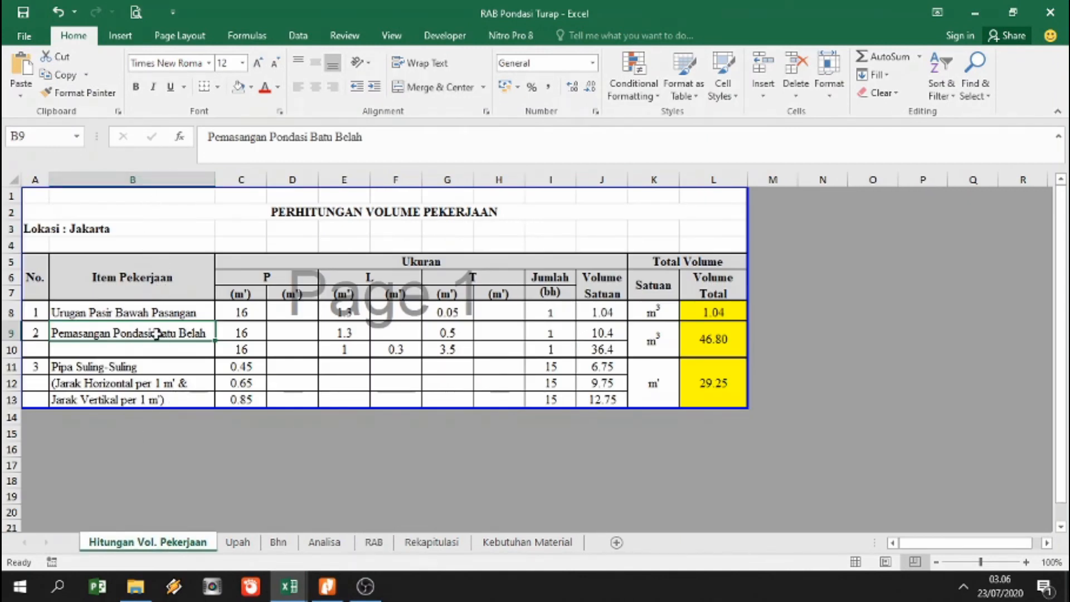
pyautogui.click(147, 313)
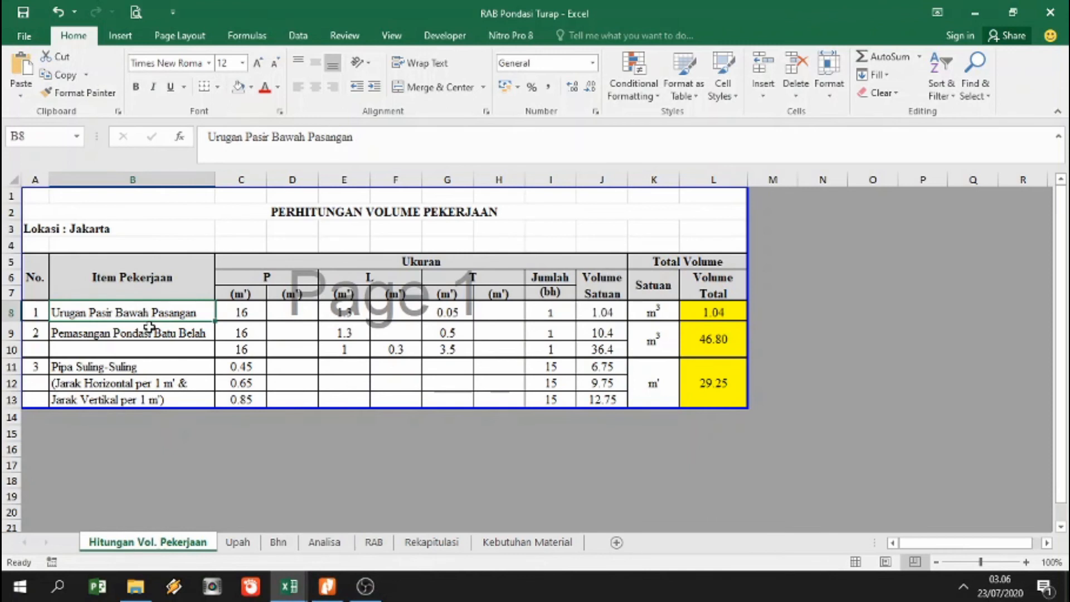
pyautogui.click(149, 335)
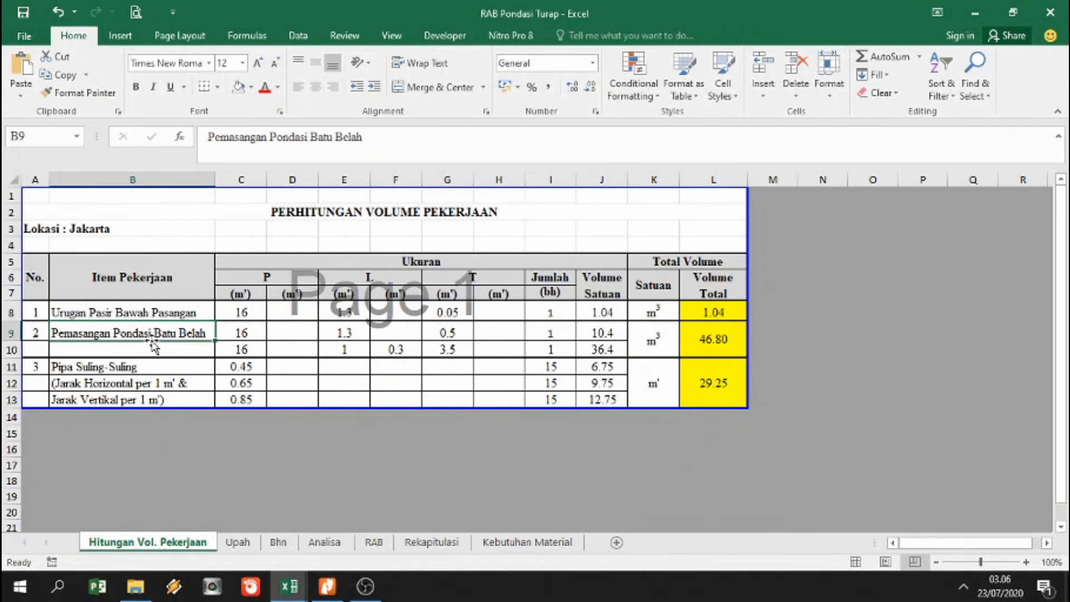
pyautogui.click(113, 366)
# Match the three work descriptions in rows 8 to 10 of the RAB sheet to the volume calculation items.
pyautogui.click(373, 547)
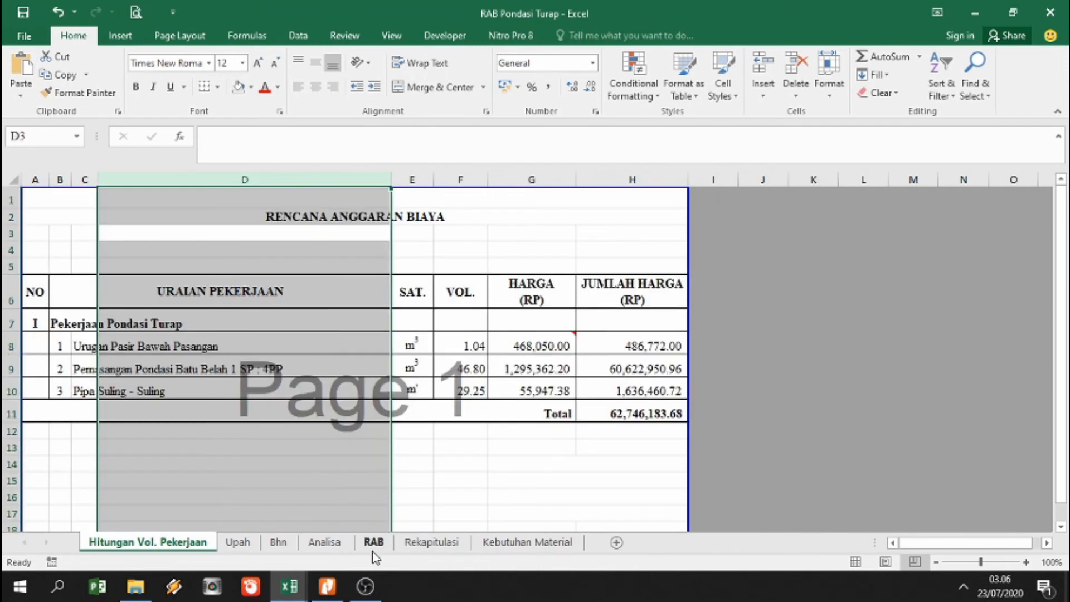
pyautogui.click(133, 348)
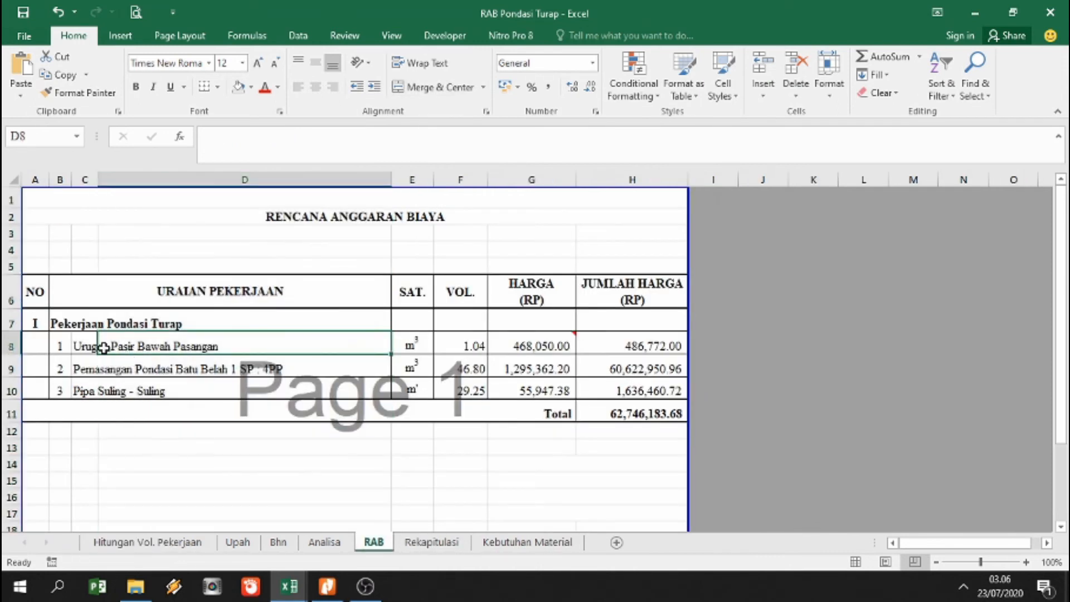
pyautogui.click(96, 367)
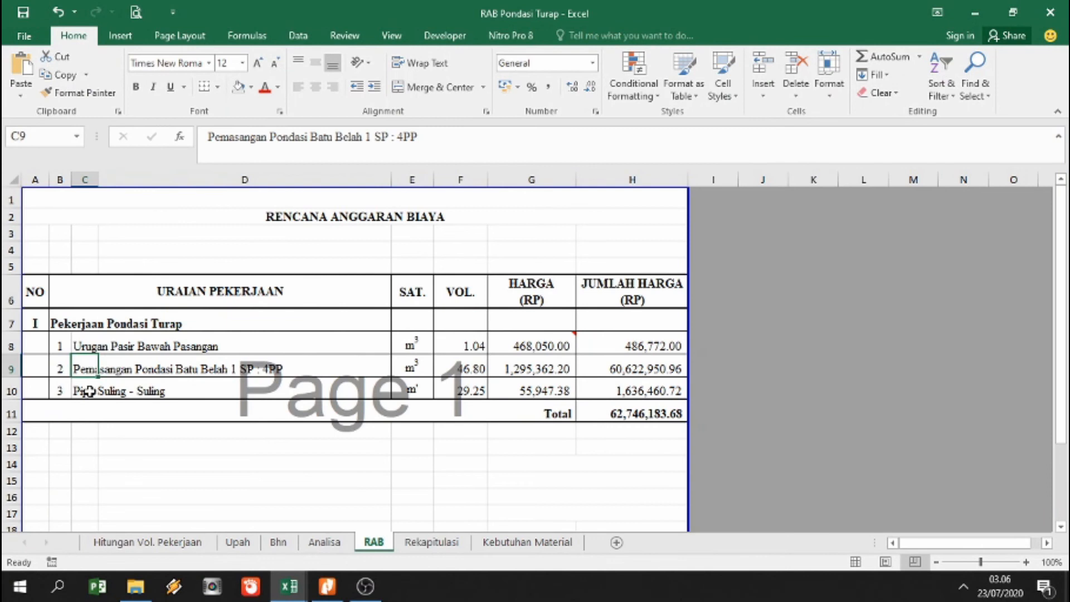
pyautogui.click(89, 392)
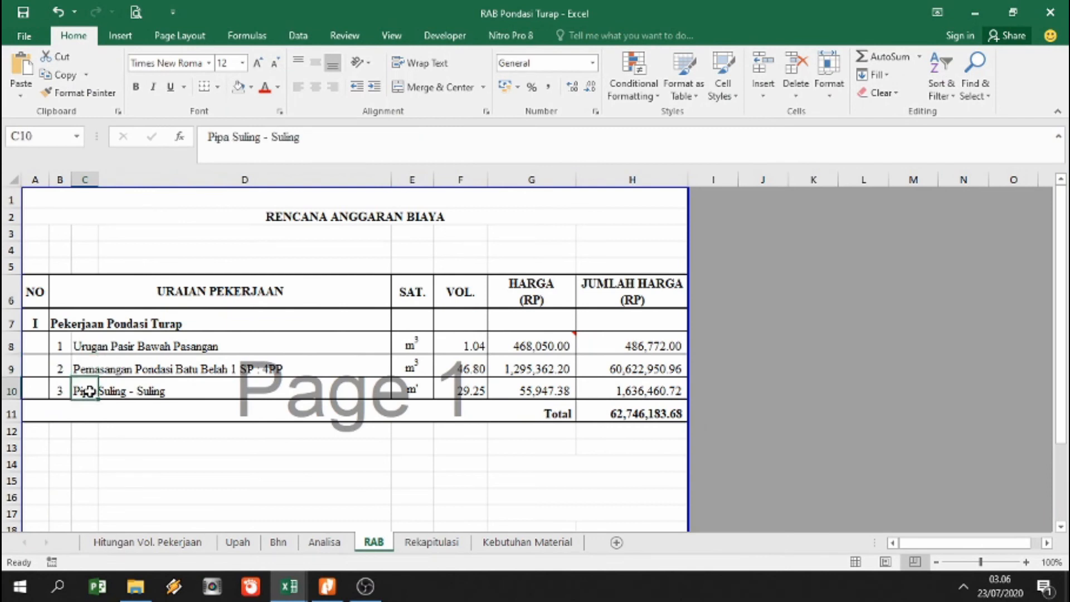
# Check the unit of Urugan Pasir Bawah Pasangan in RAB cell E8 against its work analysis on the Analisa sheet.
pyautogui.click(413, 179)
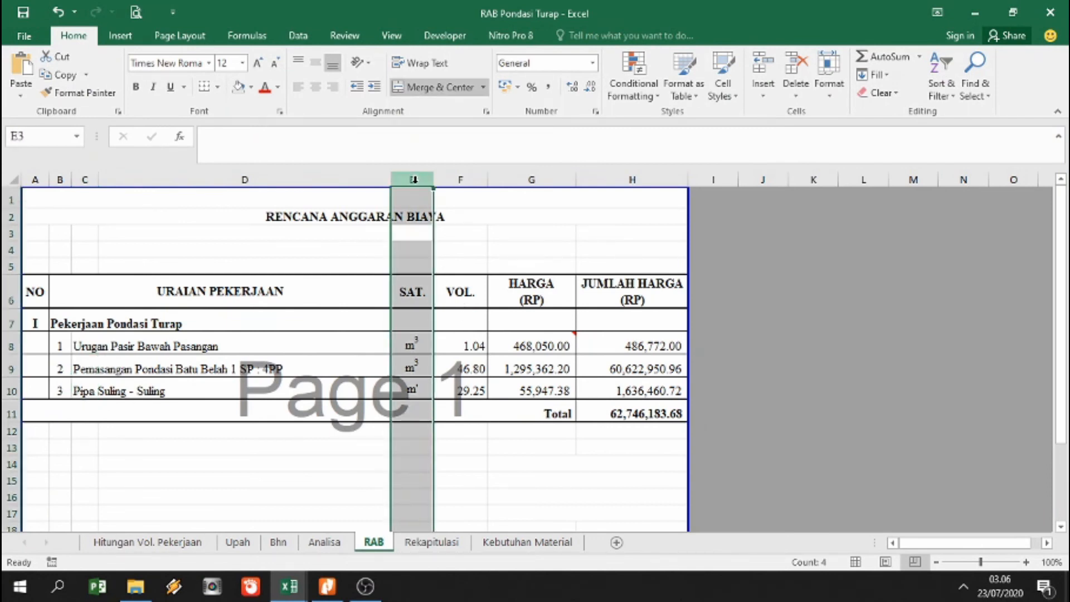
pyautogui.click(340, 549)
pyautogui.scroll(2, 214, 385)
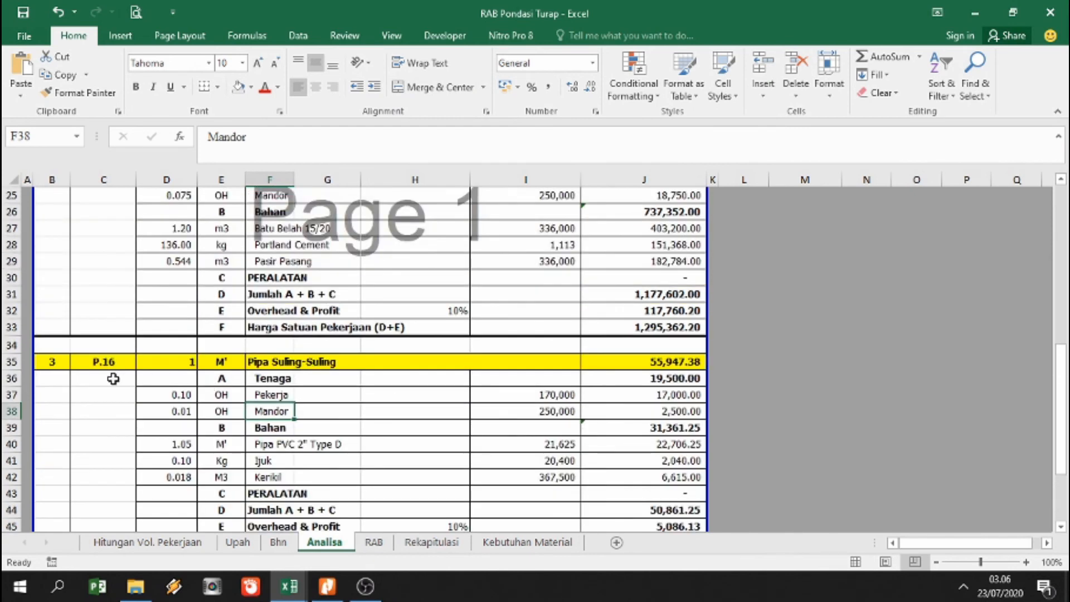
pyautogui.scroll(7, 175, 373)
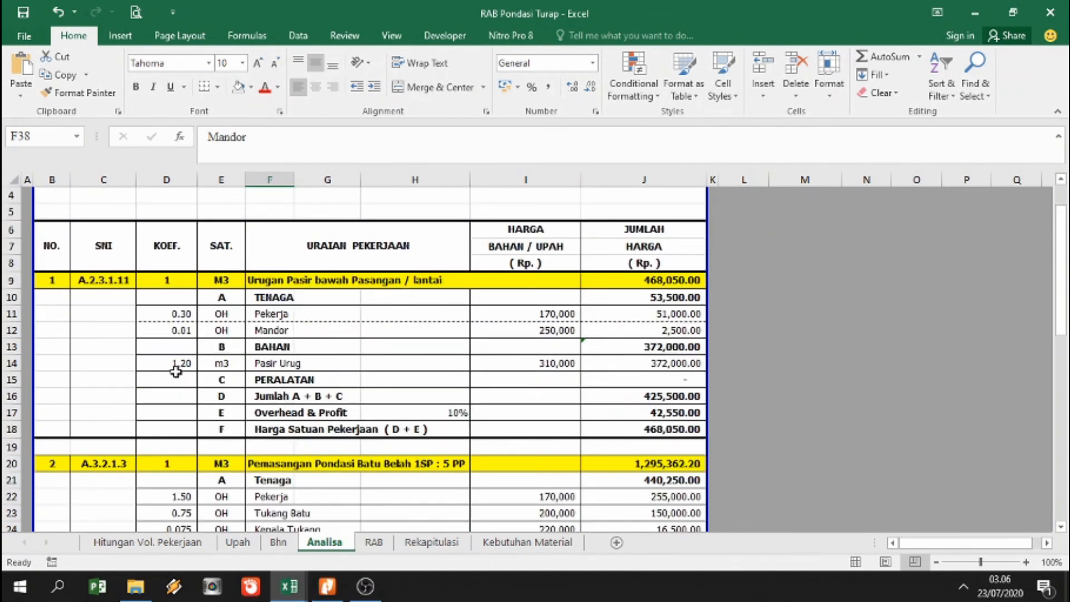
pyautogui.click(375, 542)
pyautogui.click(415, 346)
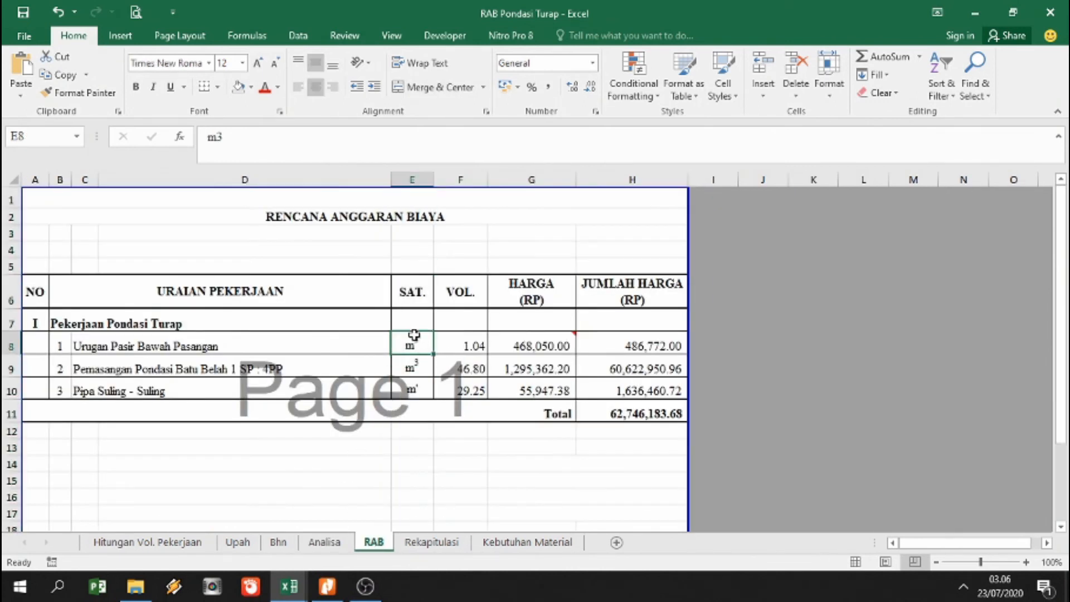
# Compare the RAB units of the Batu Belah foundation and Pipa Suling-Suling items with their analyses on the Analisa sheet.
pyautogui.click(325, 542)
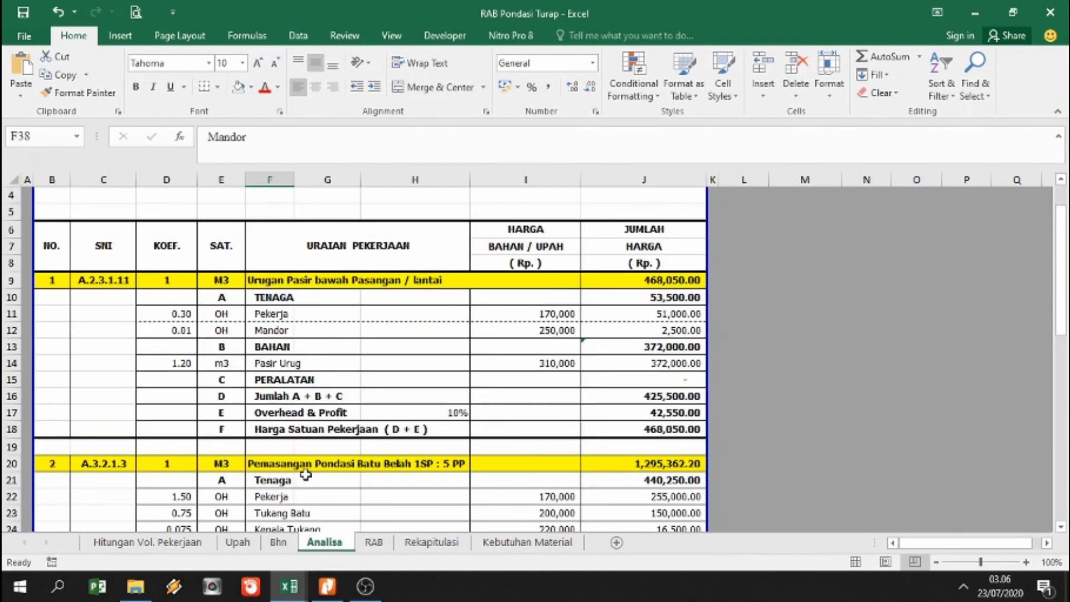
pyautogui.scroll(-1, 306, 475)
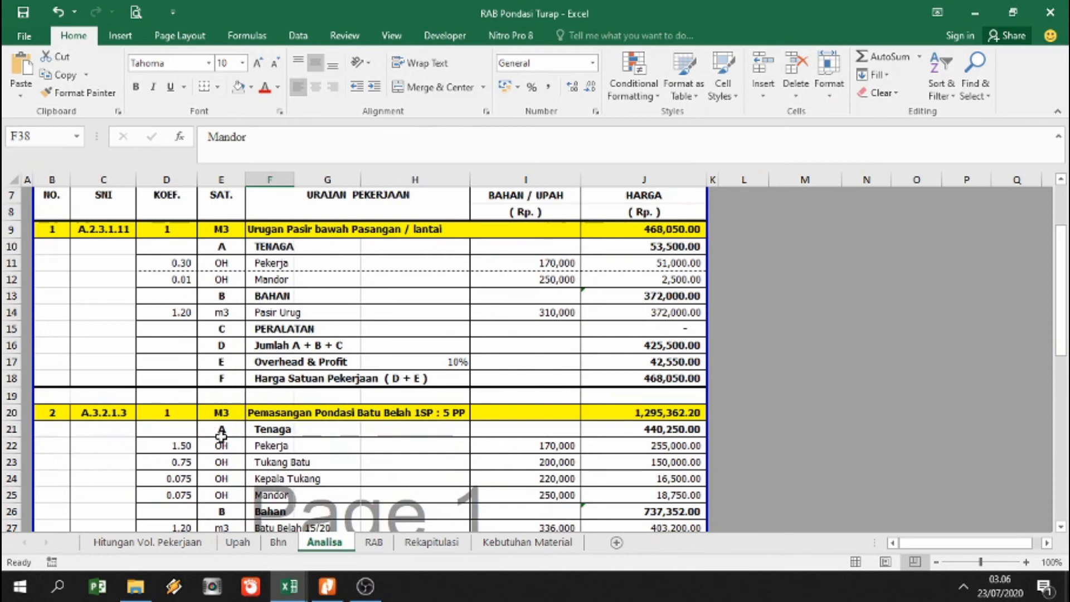
pyautogui.click(373, 543)
pyautogui.click(419, 369)
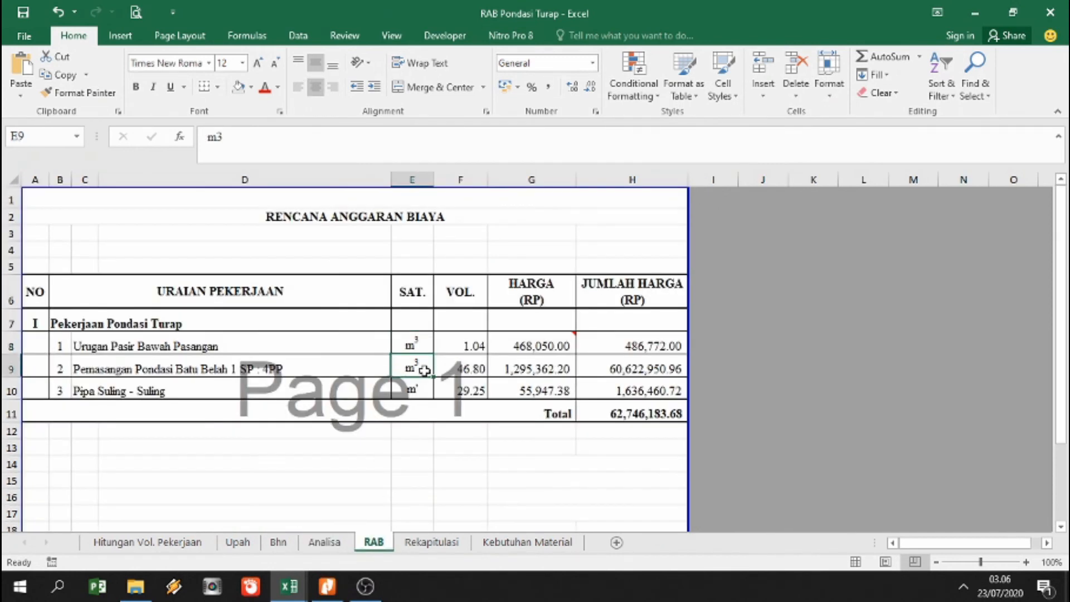
pyautogui.click(338, 543)
pyautogui.scroll(-6, 334, 480)
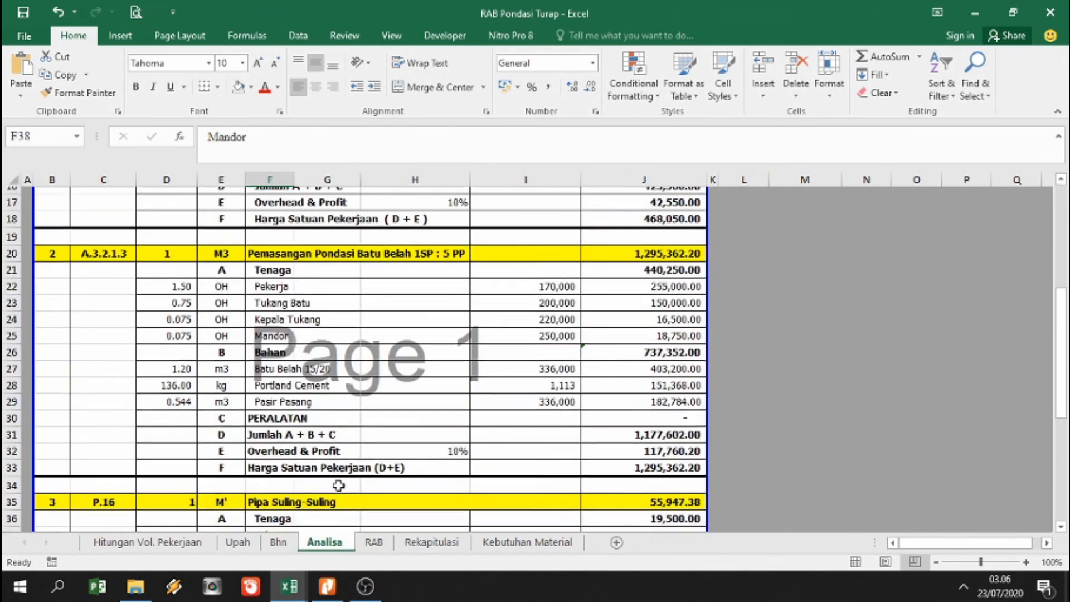
pyautogui.click(371, 543)
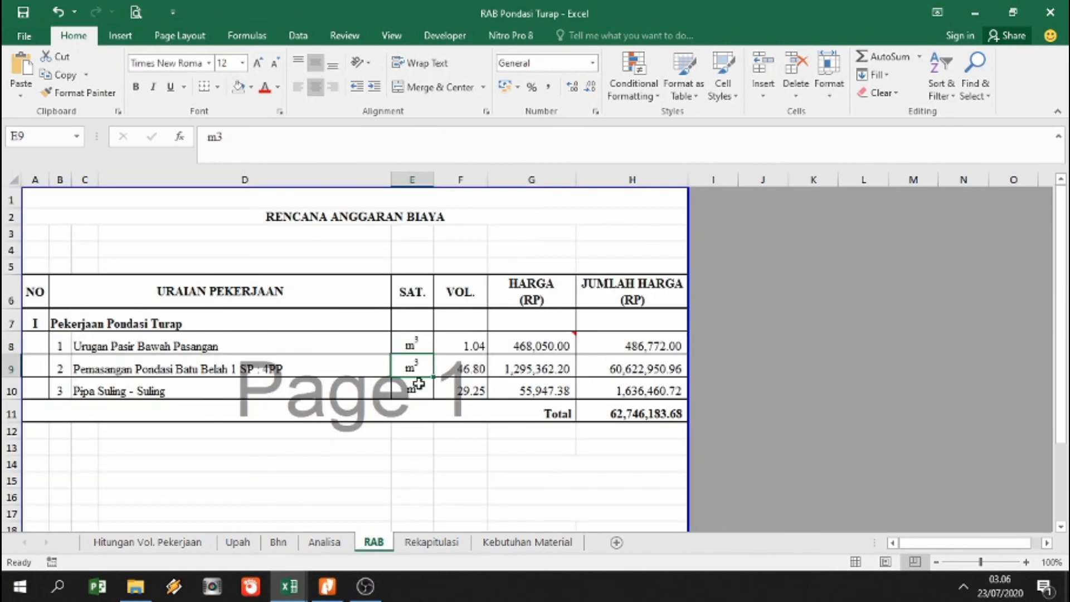
# Trace the volume in RAB cell F8 to the Volume Total column of Hitungan Vol. Pekerjaan.
pyautogui.click(471, 345)
pyautogui.click(143, 543)
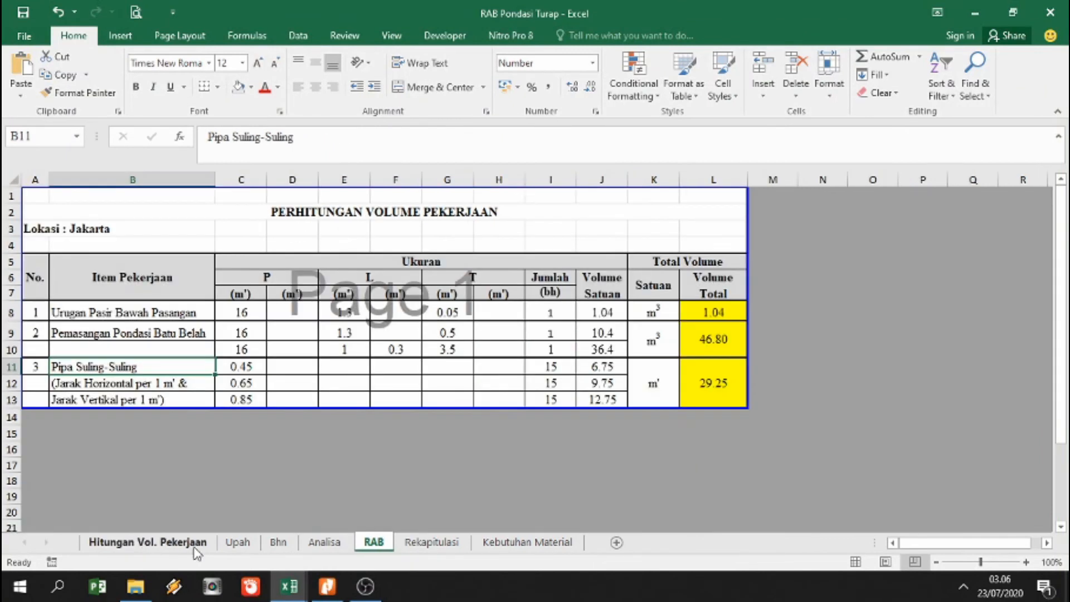
pyautogui.click(375, 543)
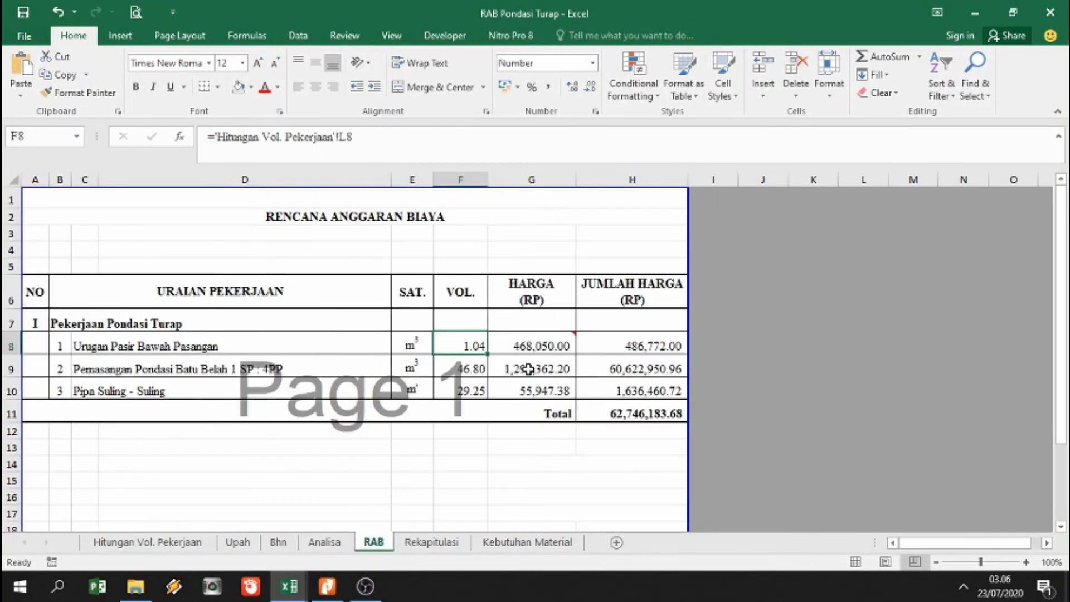
# Trace the unit prices in RAB cells G8, G9 and G10 to the work analysis prices on the Analisa sheet.
pyautogui.click(539, 349)
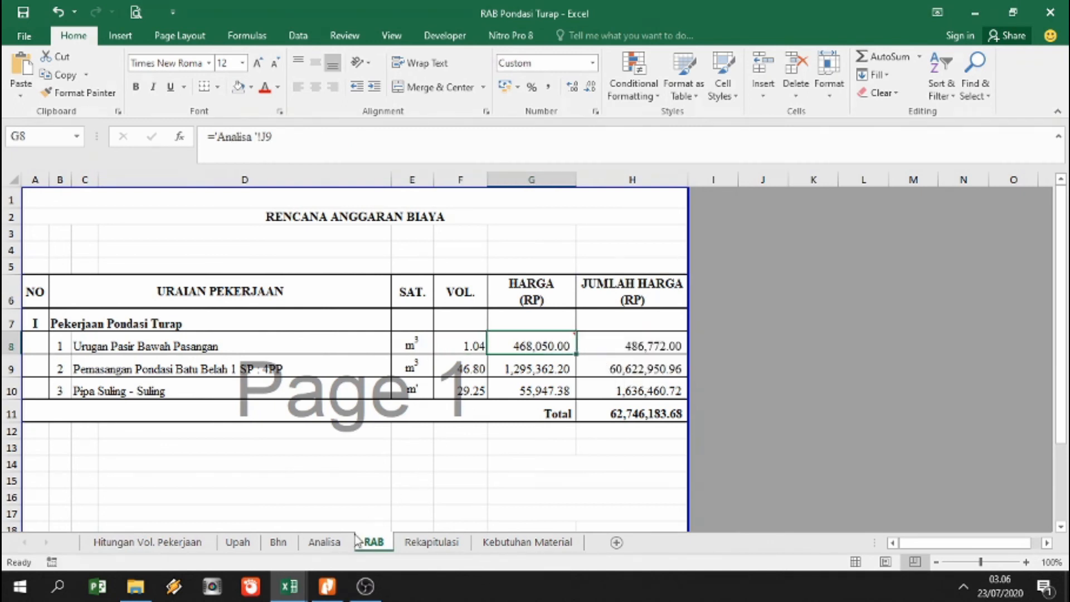
pyautogui.click(334, 543)
pyautogui.scroll(7, 549, 434)
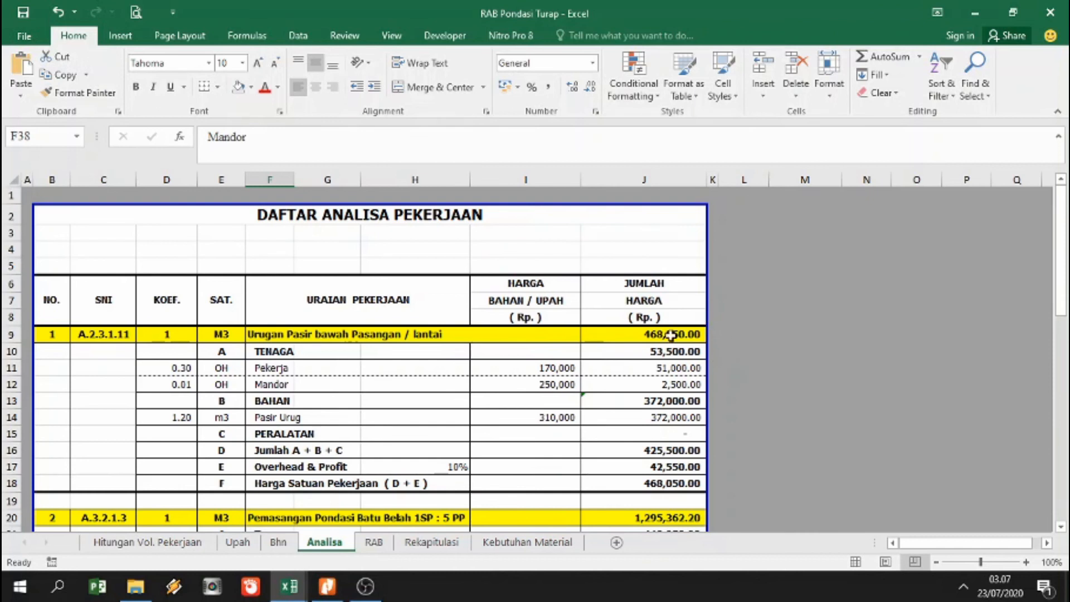
pyautogui.click(374, 542)
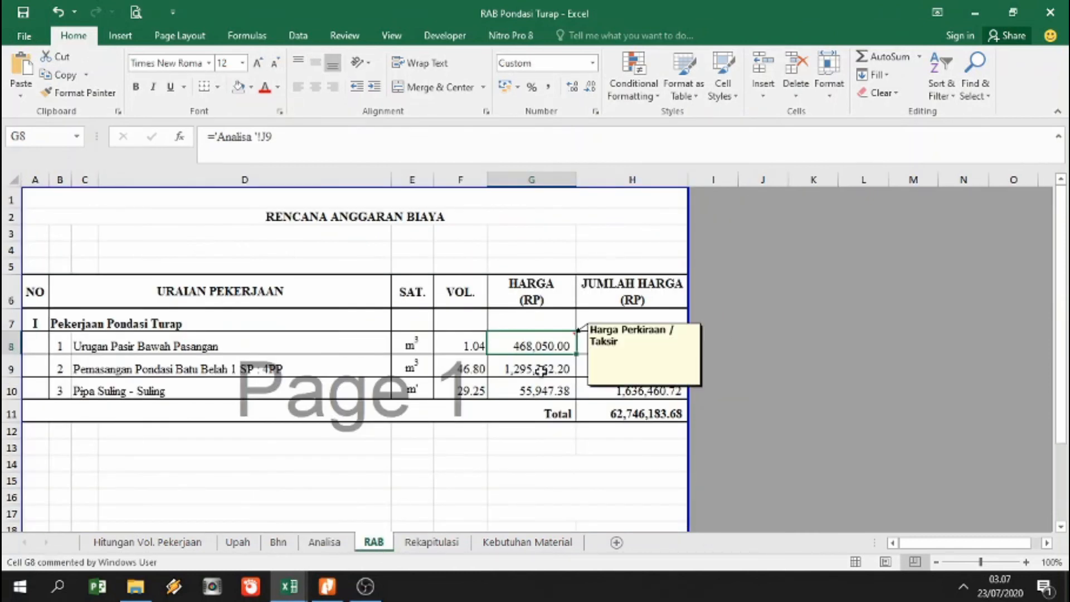
pyautogui.click(545, 369)
pyautogui.click(540, 391)
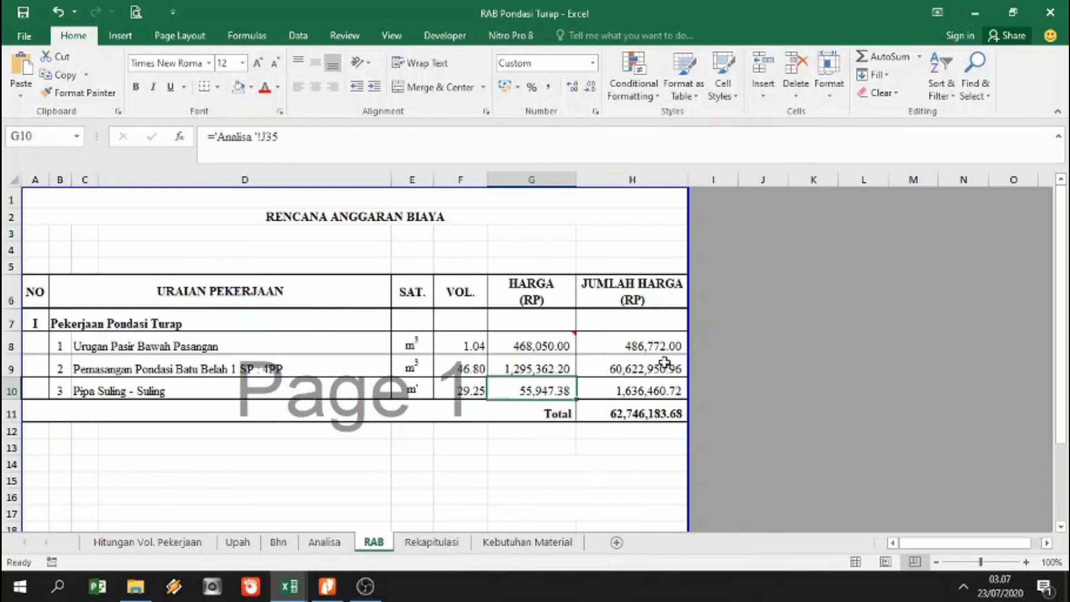
# Examine the JUMLAH HARGA formulas in RAB cells H8:H10 and the total formula in H11.
pyautogui.click(649, 372)
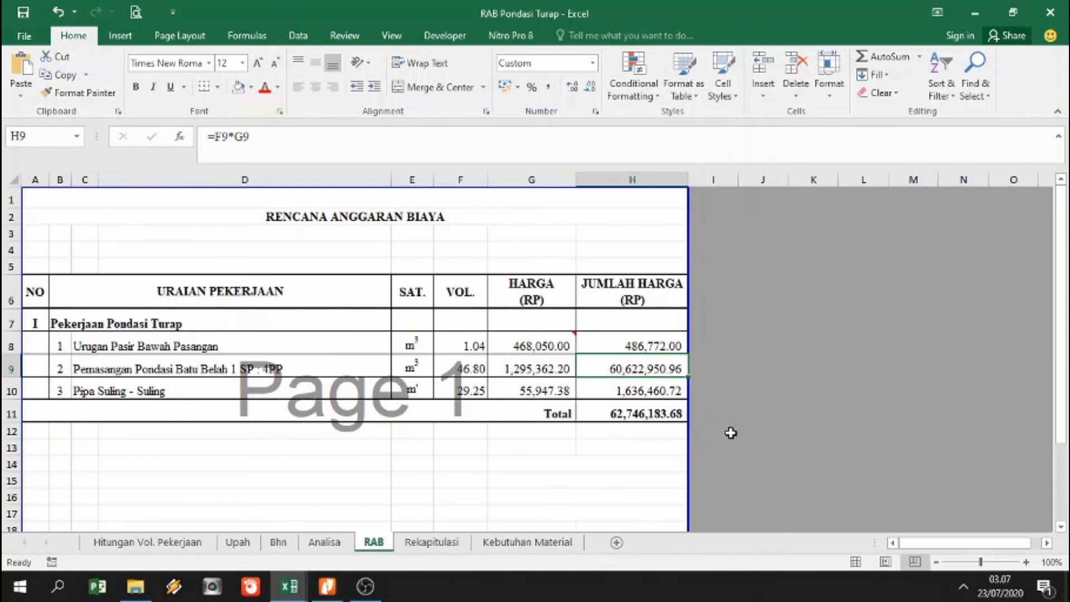
pyautogui.moveTo(648, 343); pyautogui.dragTo(650, 387)
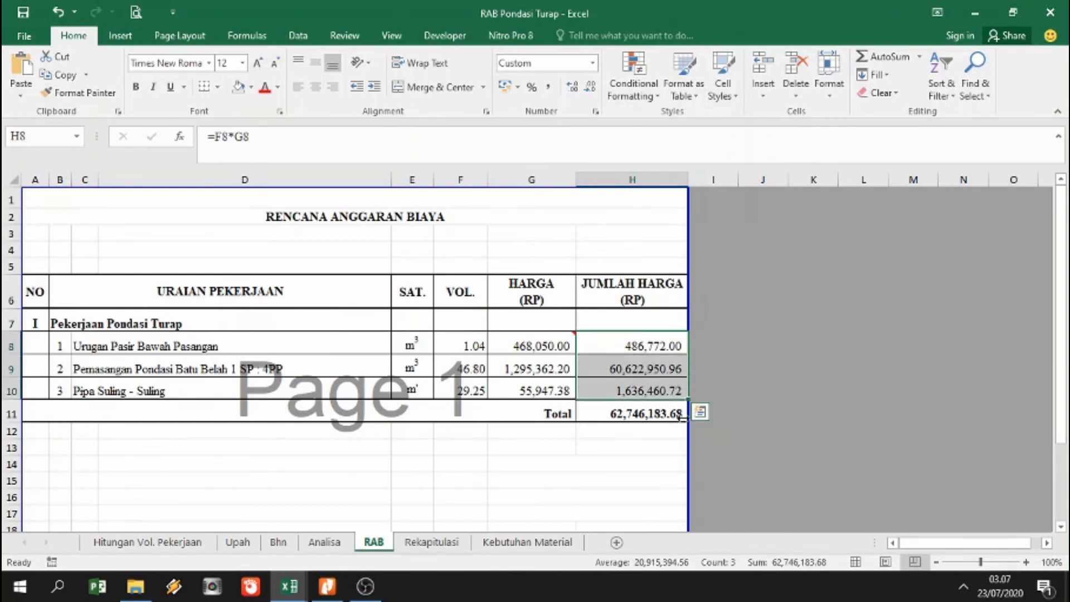
pyautogui.click(624, 413)
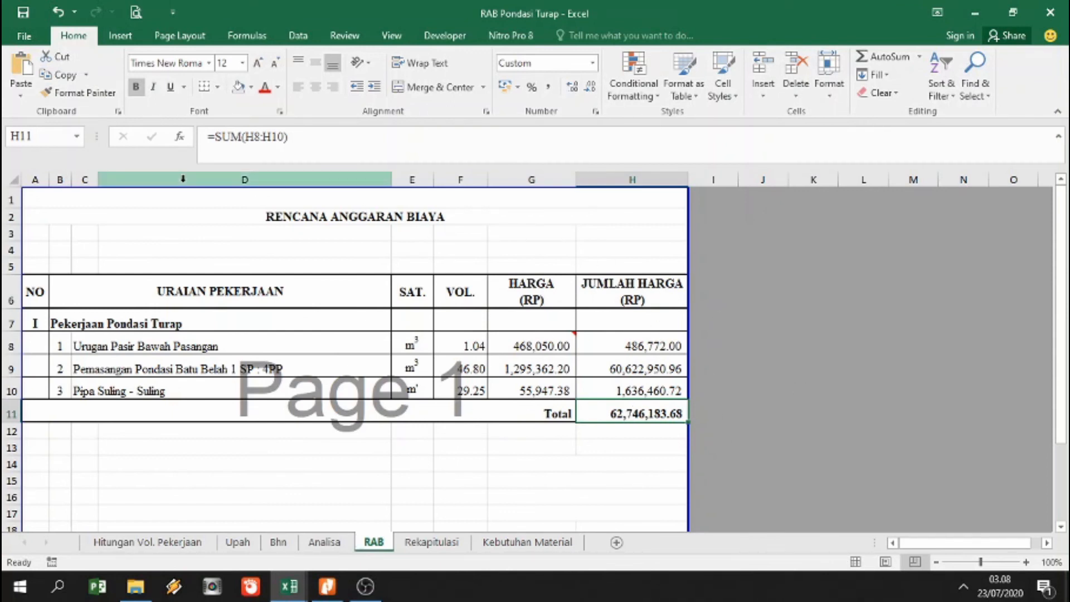
# Trace the Pekerjaan Pondasi Turap amount in Rekapitulasi cell G7 to the RAB total and check the JUMLAH TOTAL formula in G11.
pyautogui.click(432, 542)
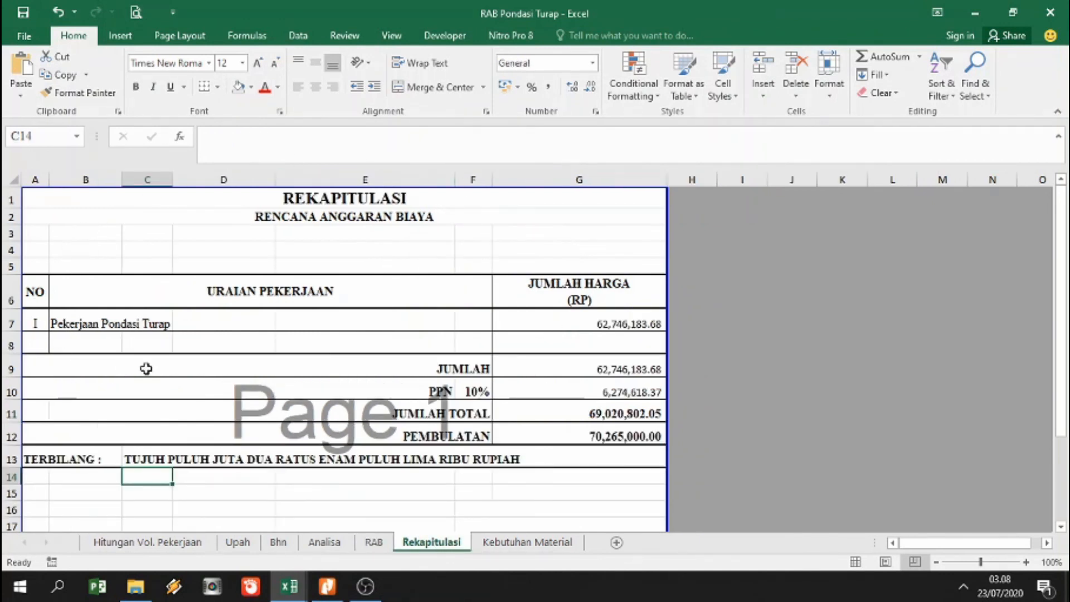
pyautogui.click(374, 542)
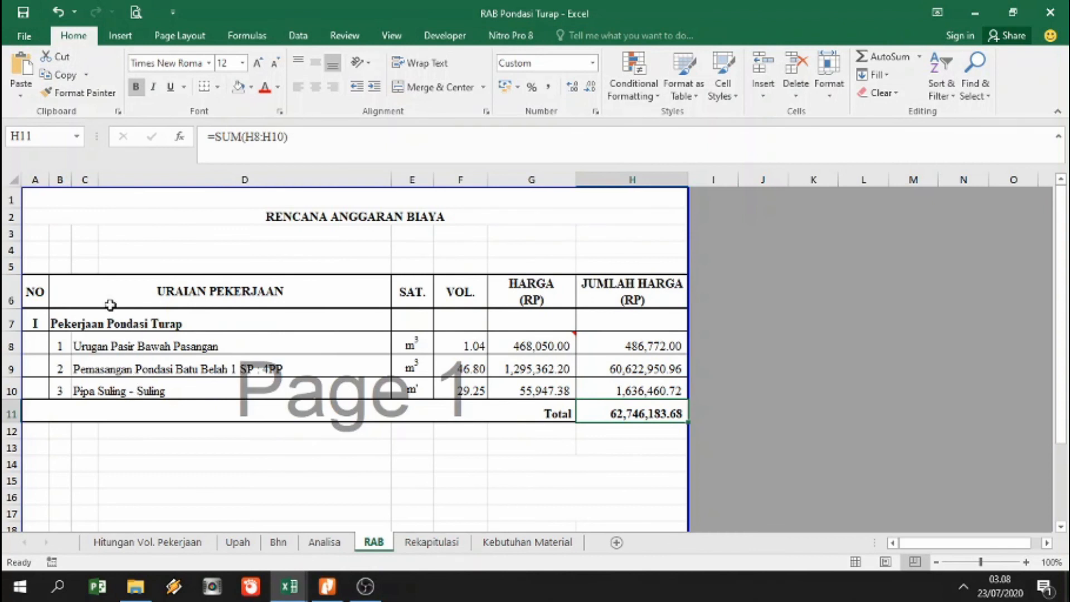
pyautogui.click(423, 544)
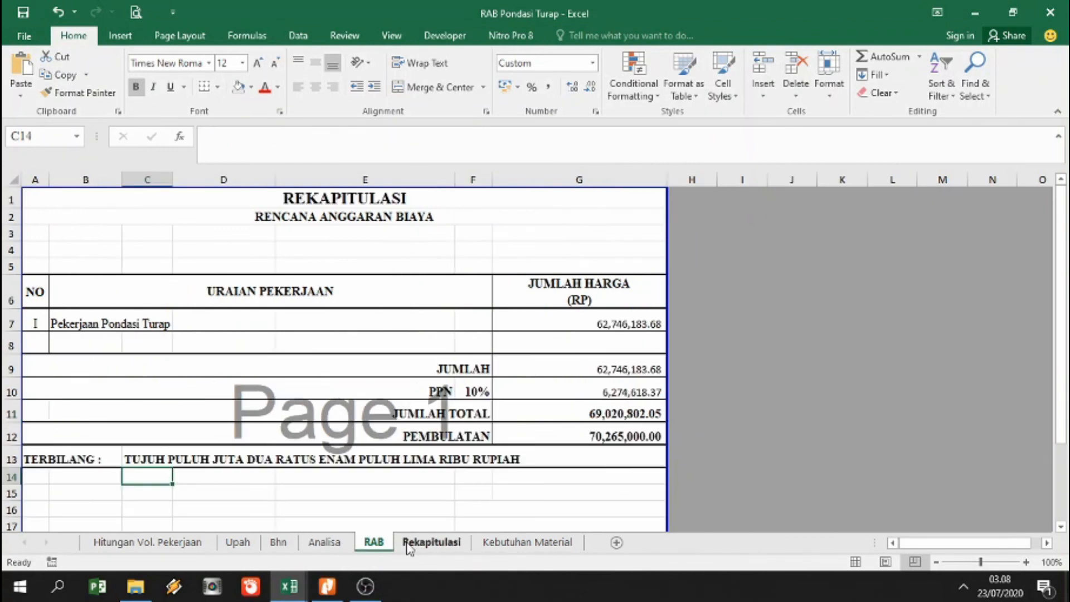
pyautogui.click(636, 322)
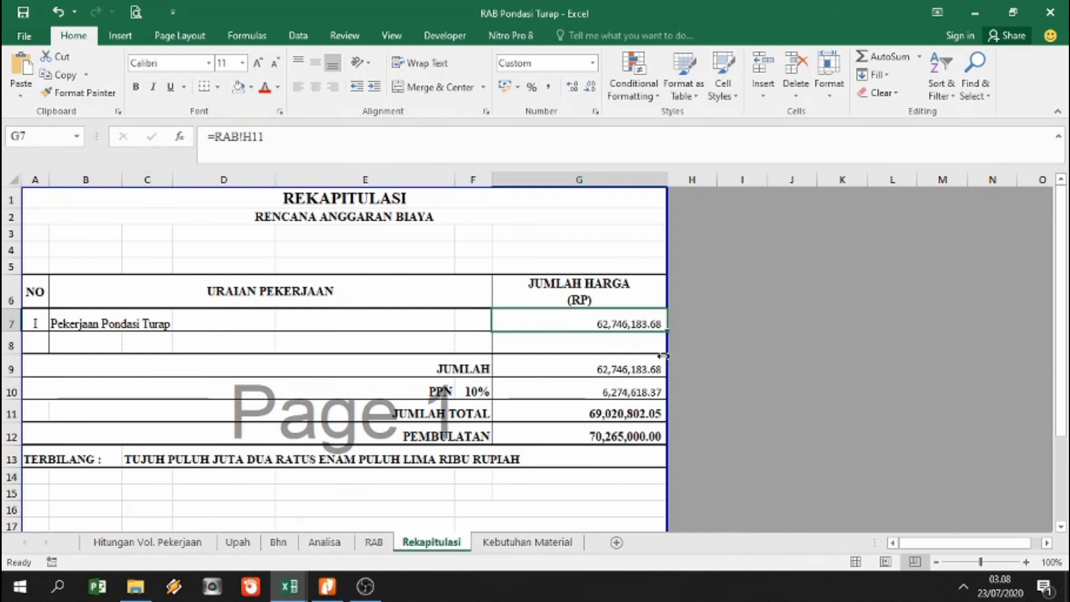
pyautogui.click(373, 542)
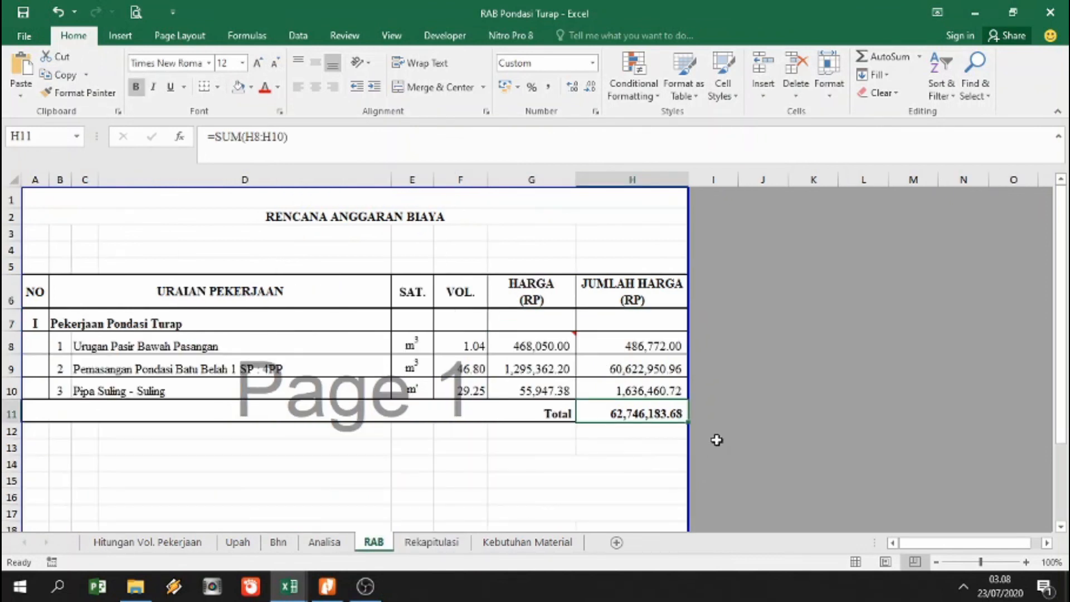
pyautogui.click(433, 542)
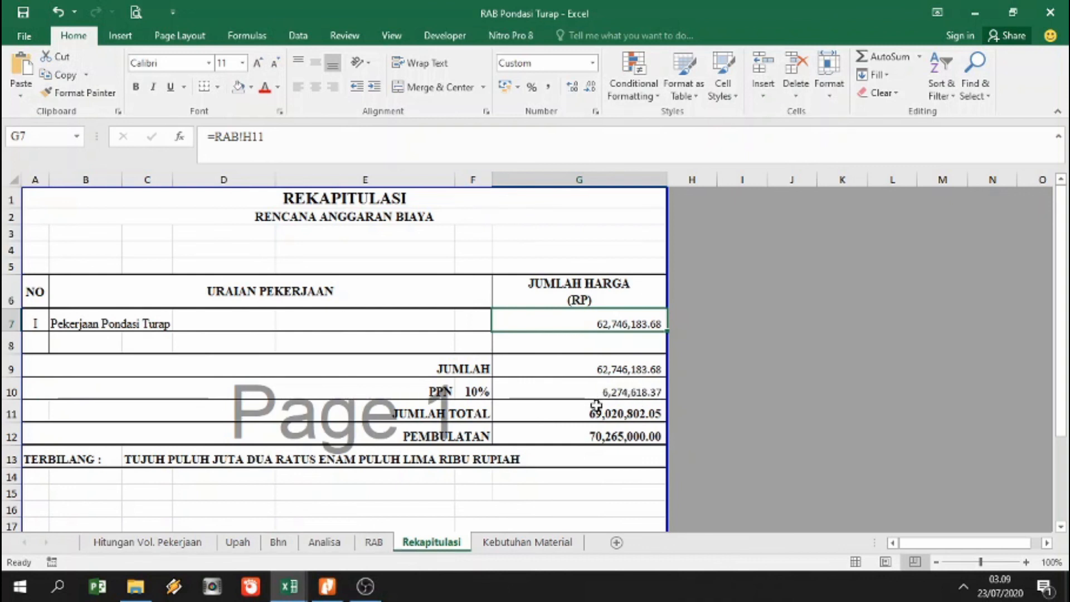
pyautogui.click(622, 413)
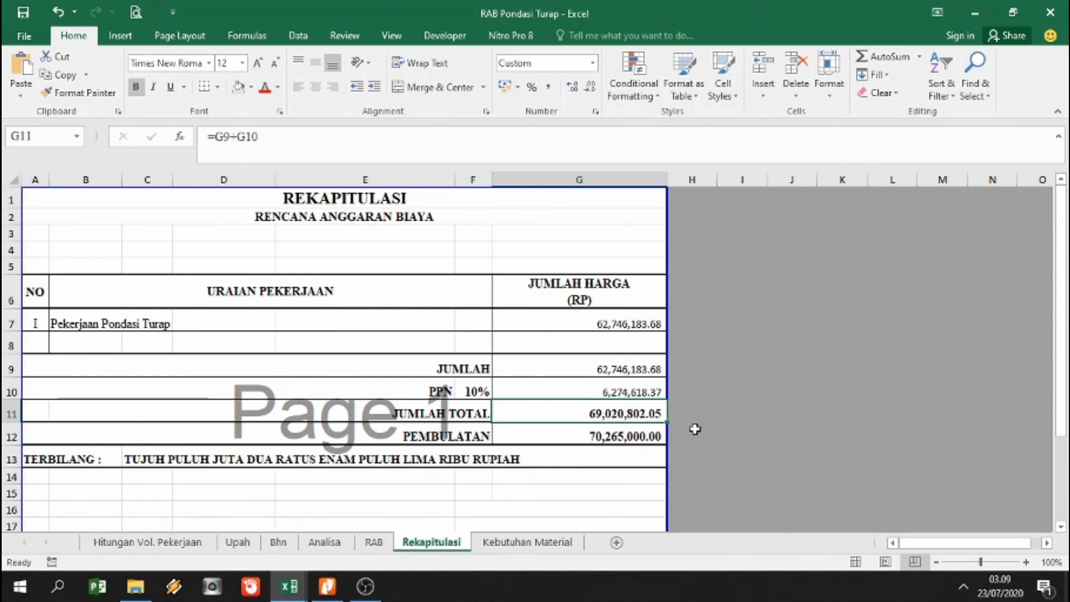
# Replace the PEMBULATAN amount in cell G12 of the Rekapitulasi sheet with 69020000.
pyautogui.click(636, 433)
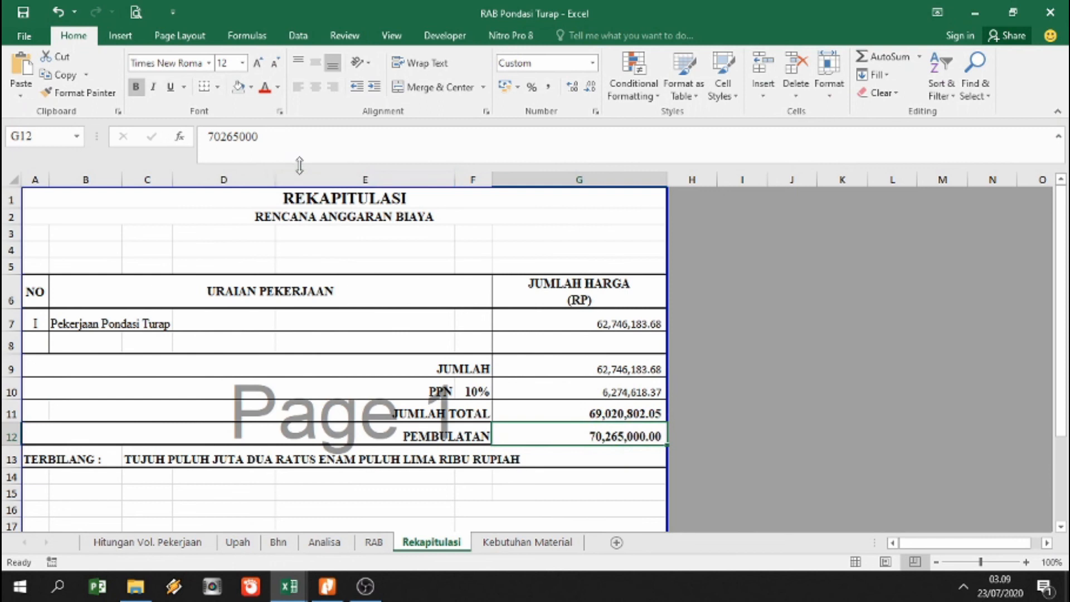
pyautogui.moveTo(272, 149); pyautogui.dragTo(205, 133)
pyautogui.press('BackSpace')
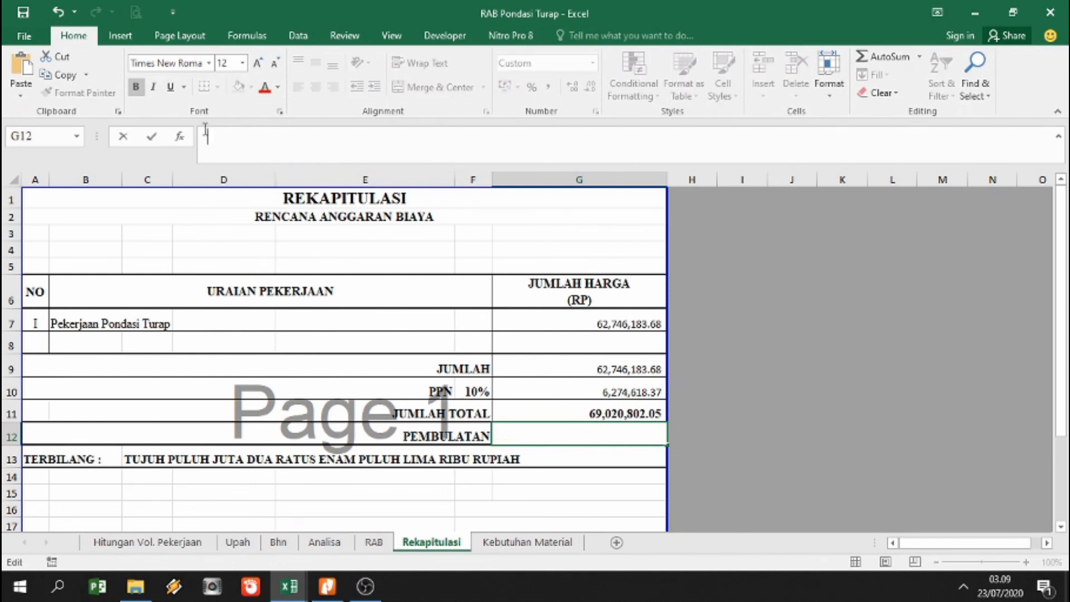
pyautogui.press('Return')
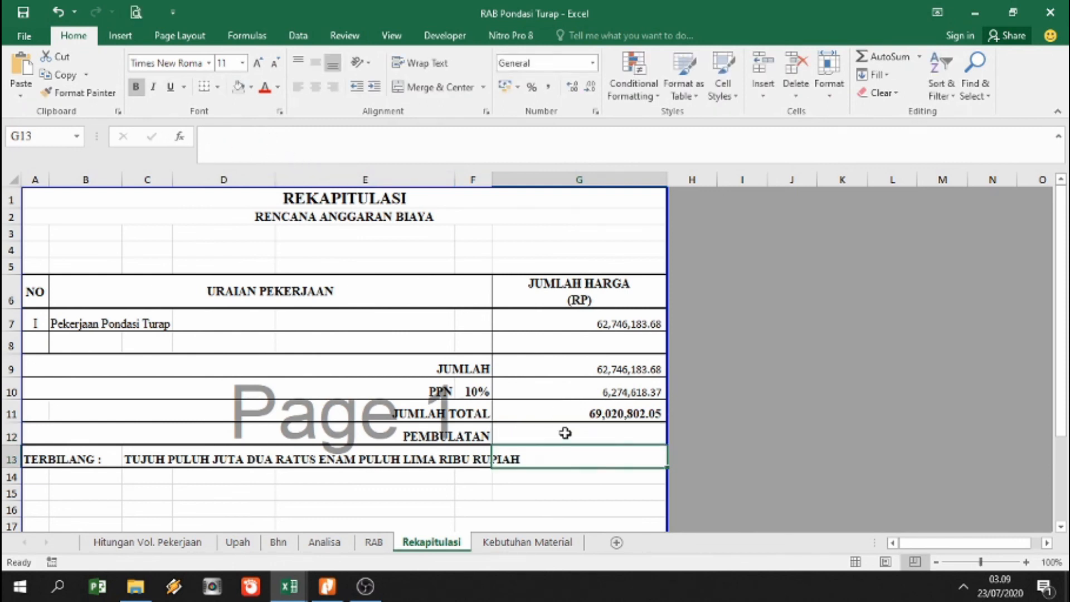
pyautogui.click(404, 458)
pyautogui.click(574, 437)
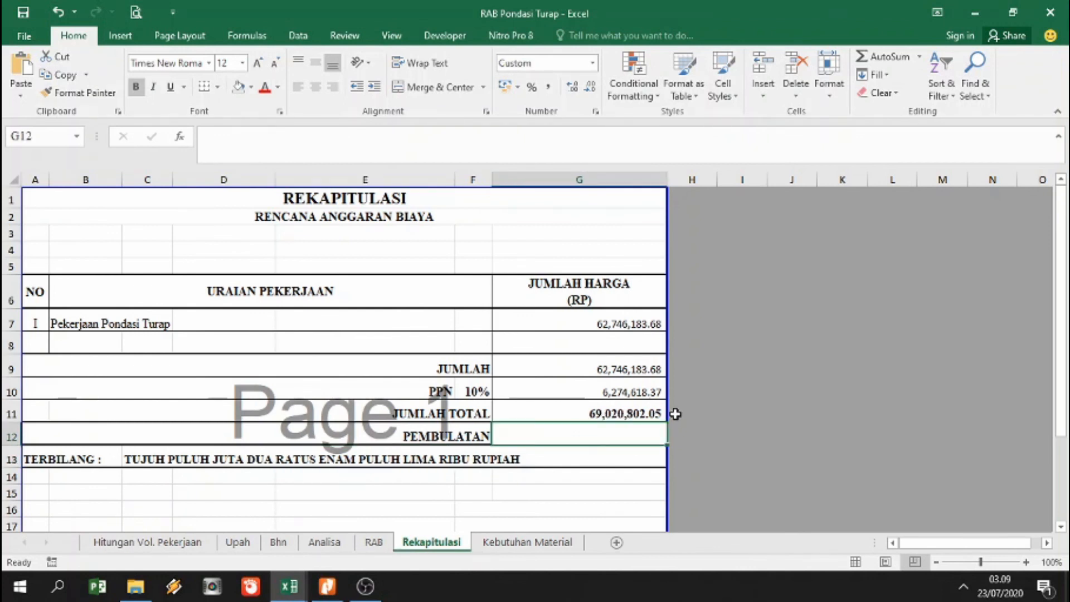
pyautogui.write('69')
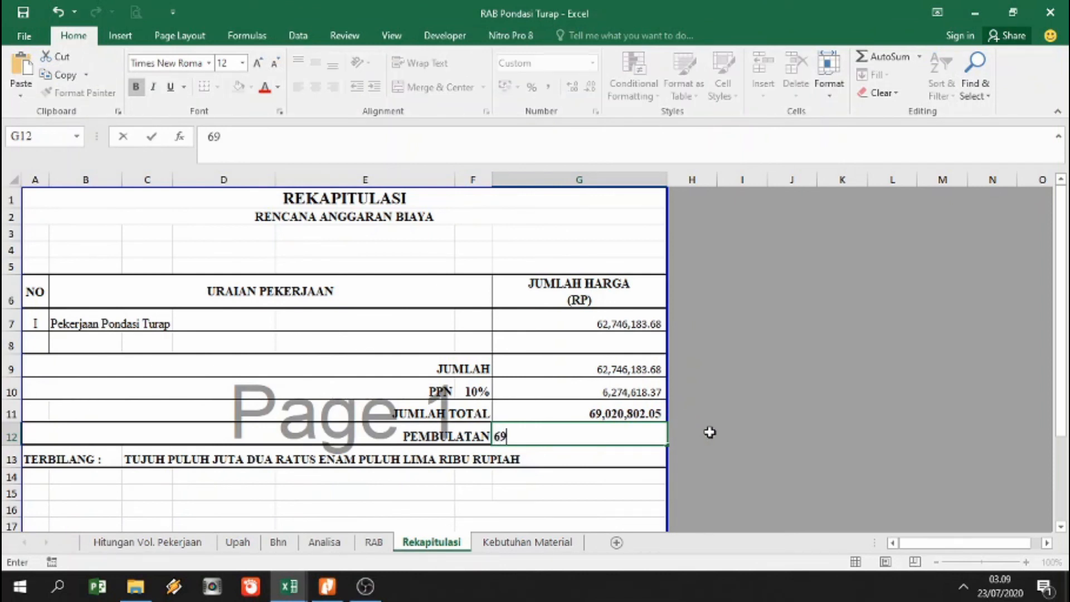
pyautogui.write('020')
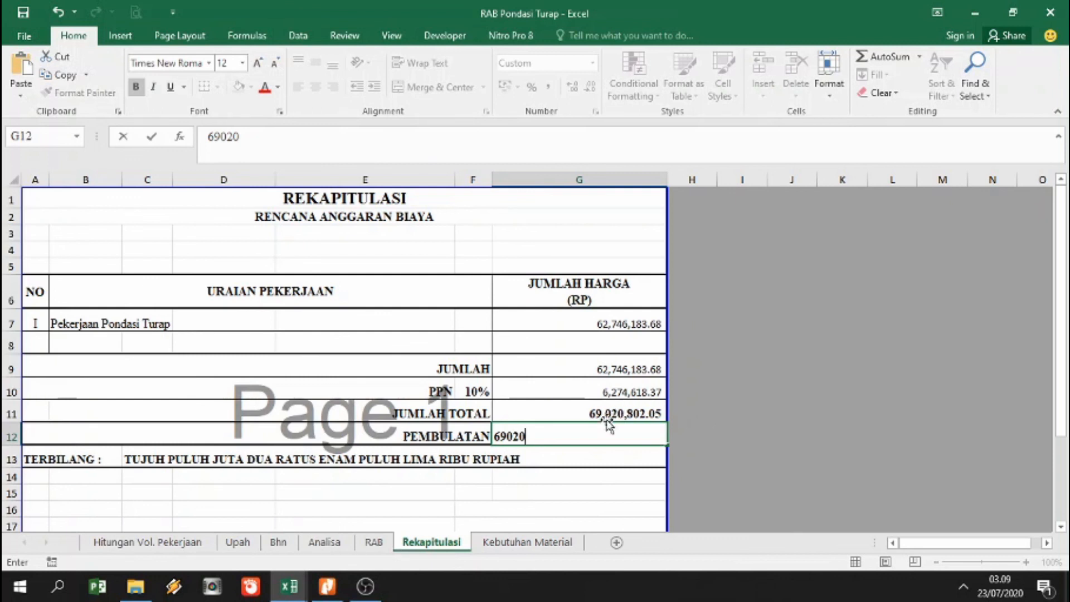
pyautogui.write('000')
pyautogui.press('Return')
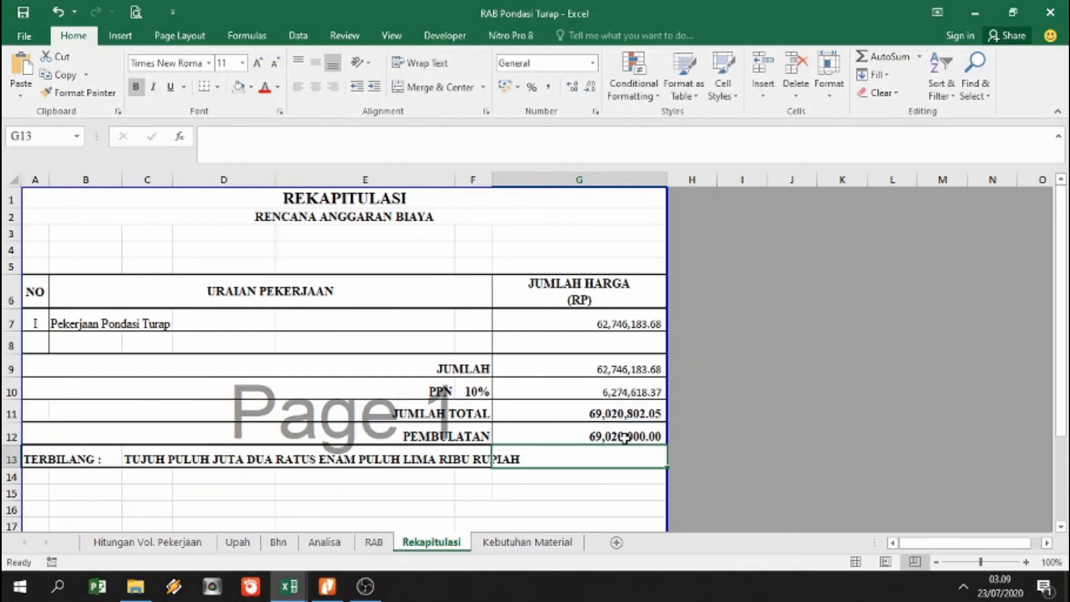
pyautogui.click(625, 437)
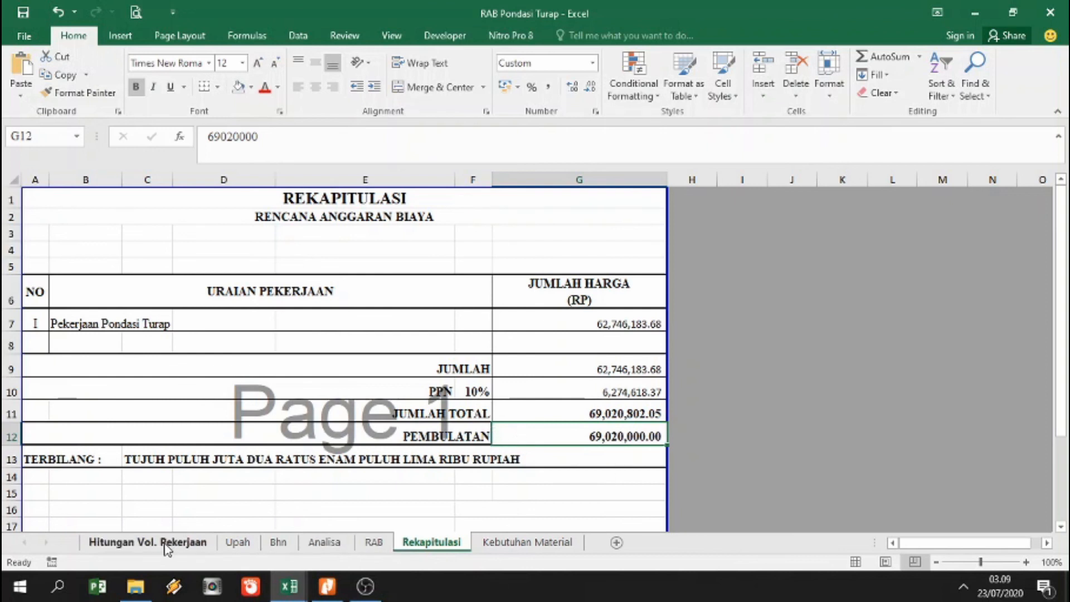
# Replace the TERBILANG wording in cell C13 of the Rekapitulasi sheet with ENAM PULUH SEMBILAN JUTA DUA PULUH RIBU RUPIAH.
pyautogui.click(189, 543)
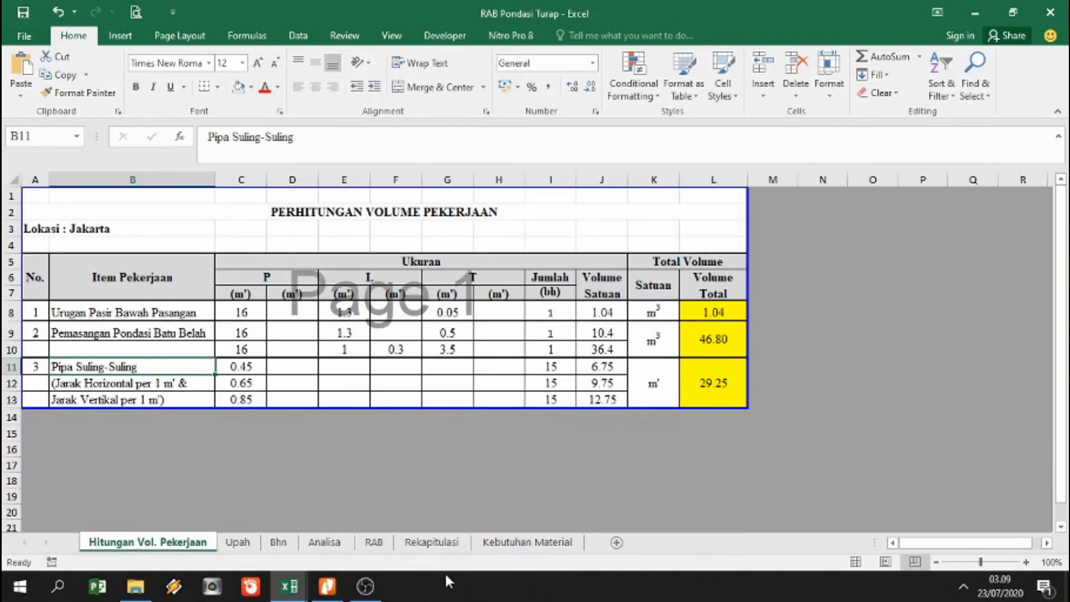
pyautogui.click(435, 543)
pyautogui.click(143, 456)
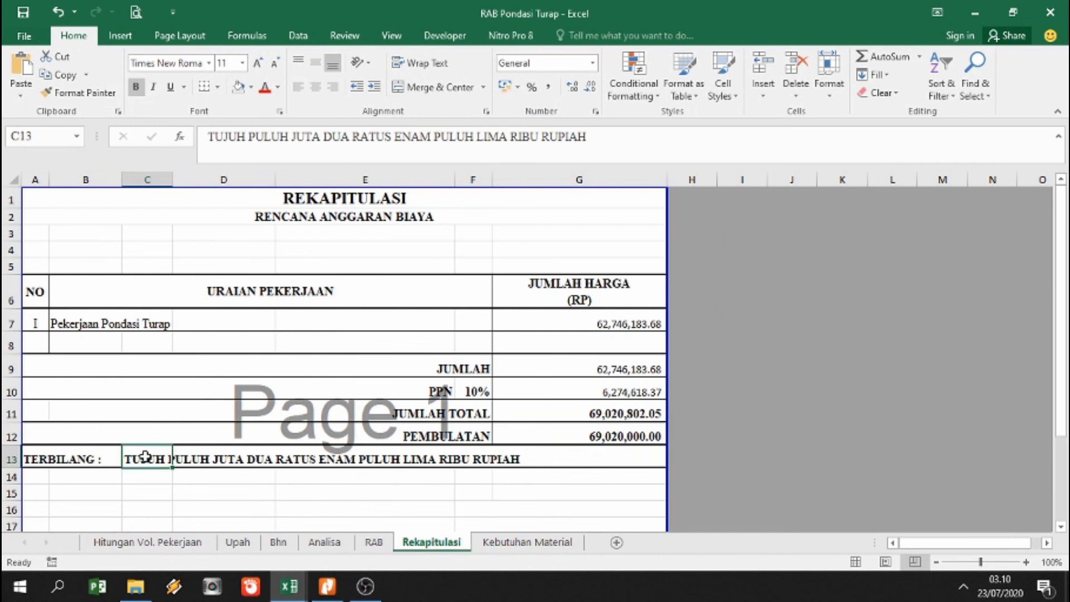
pyautogui.click(610, 139)
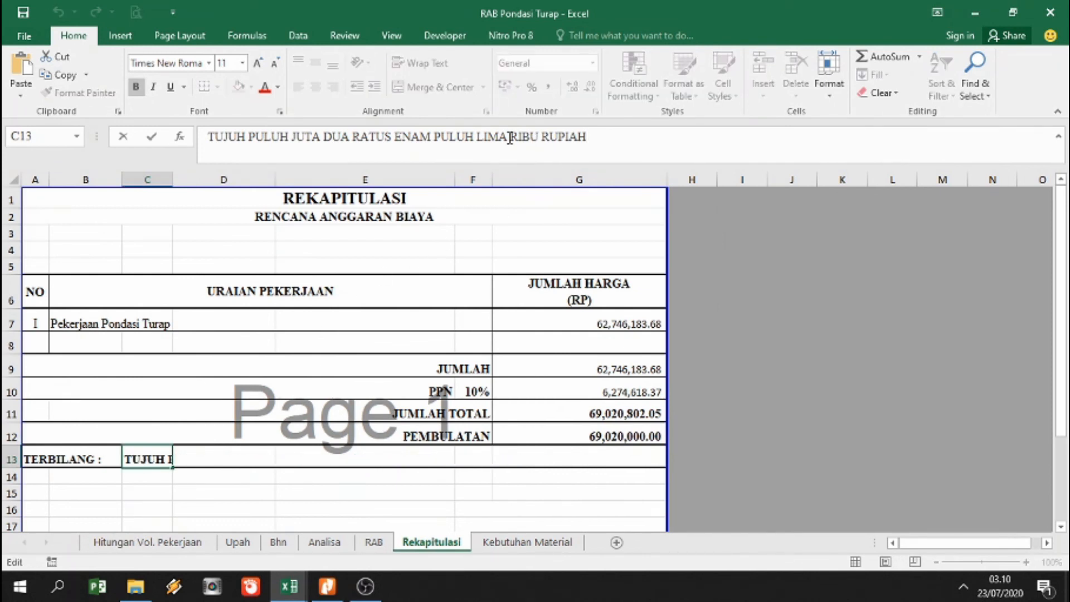
pyautogui.moveTo(543, 136); pyautogui.dragTo(306, 116)
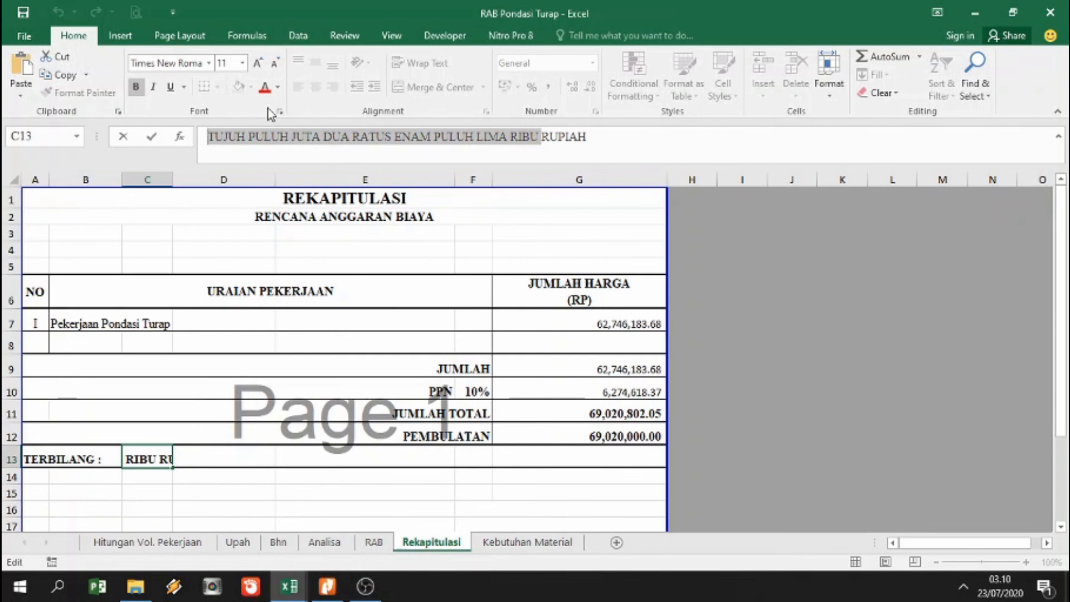
pyautogui.write('ENAM PULUH')
pyautogui.write(' SEMBILAN JU')
pyautogui.write('TA ')
pyautogui.write('DUA P')
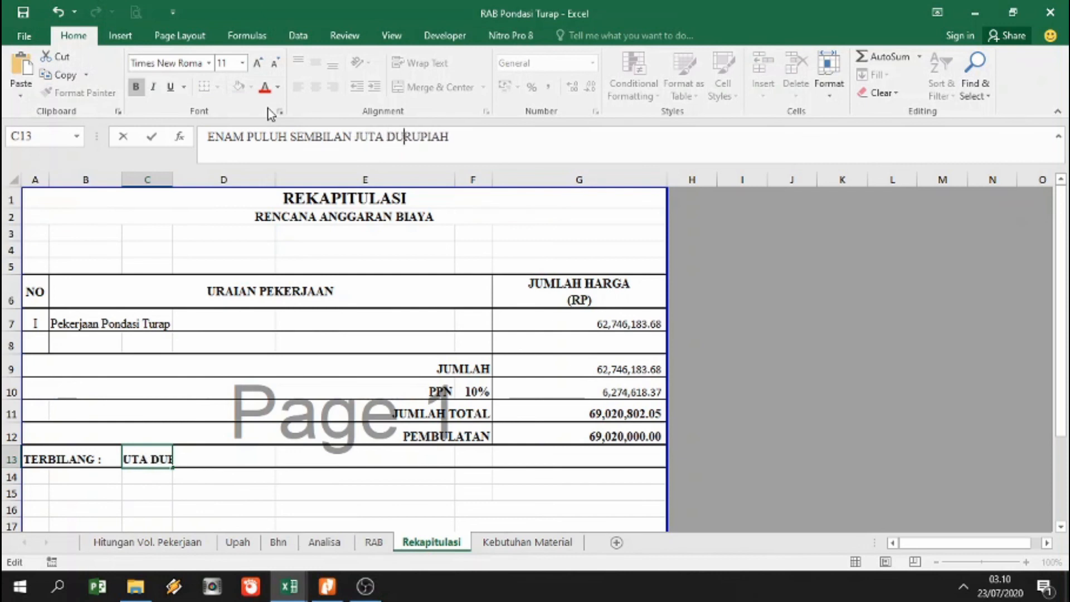
pyautogui.write('ULU')
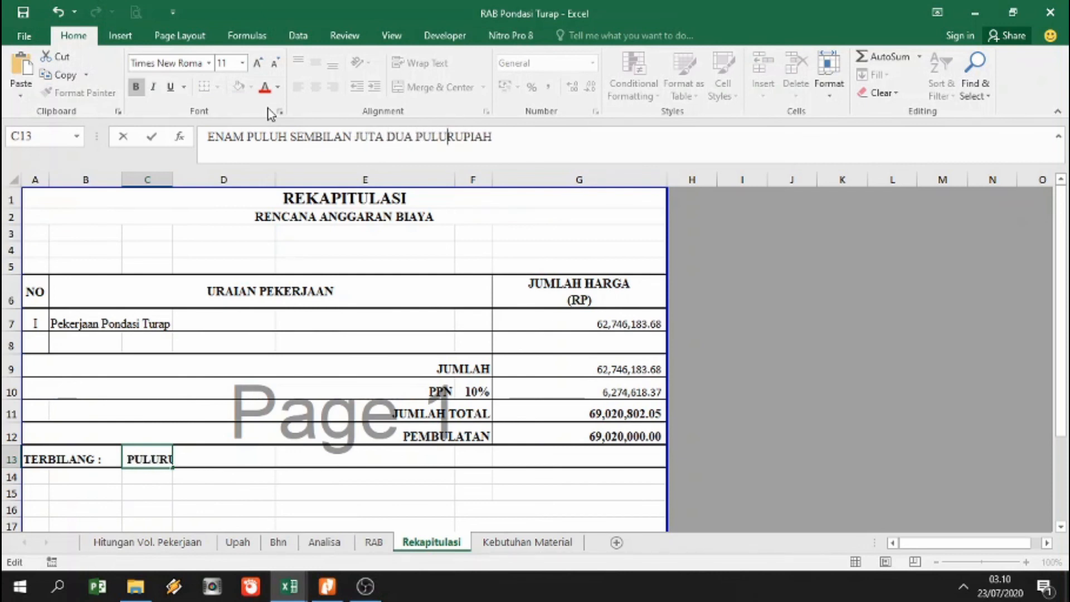
pyautogui.write('H RIBU')
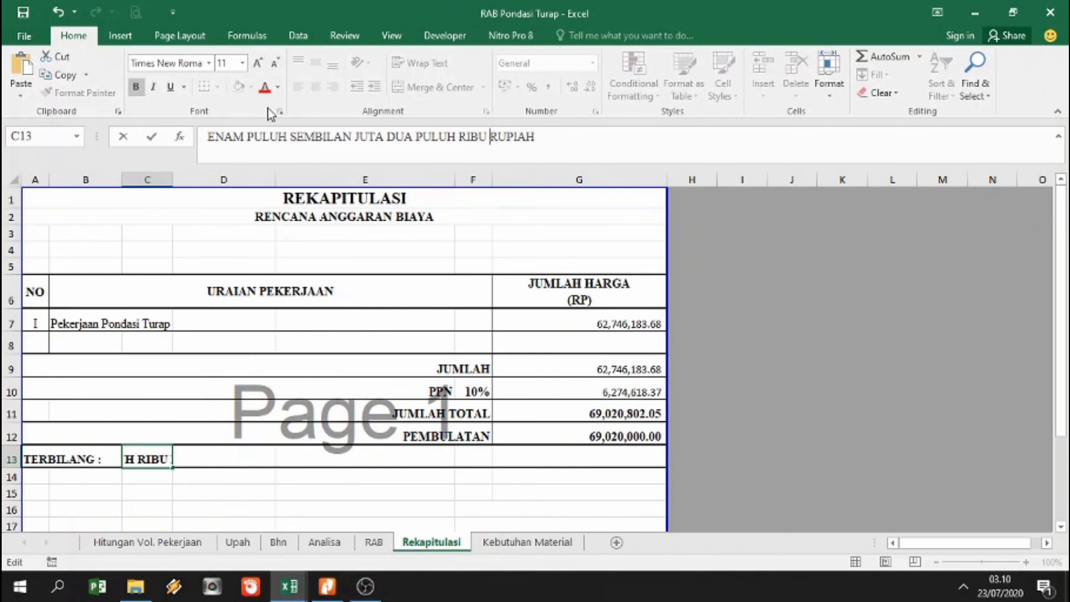
pyautogui.press('Return')
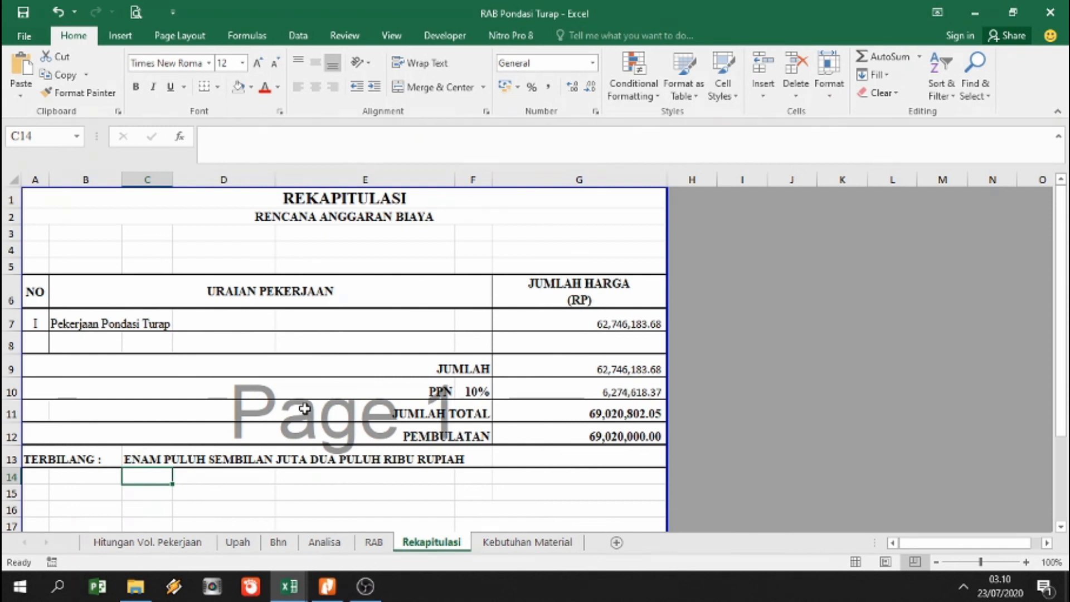
# Review the sheets in order: Hitungan Vol. Pekerjaan, Upah, Bhn, Analisa, RAB and Rekapitulasi.
pyautogui.click(199, 542)
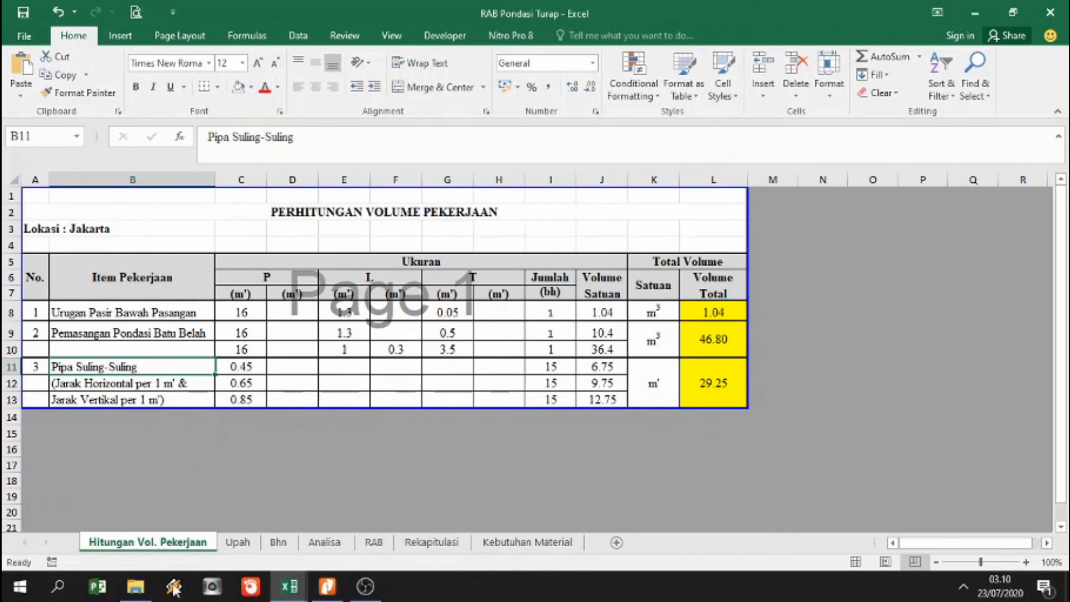
pyautogui.click(238, 542)
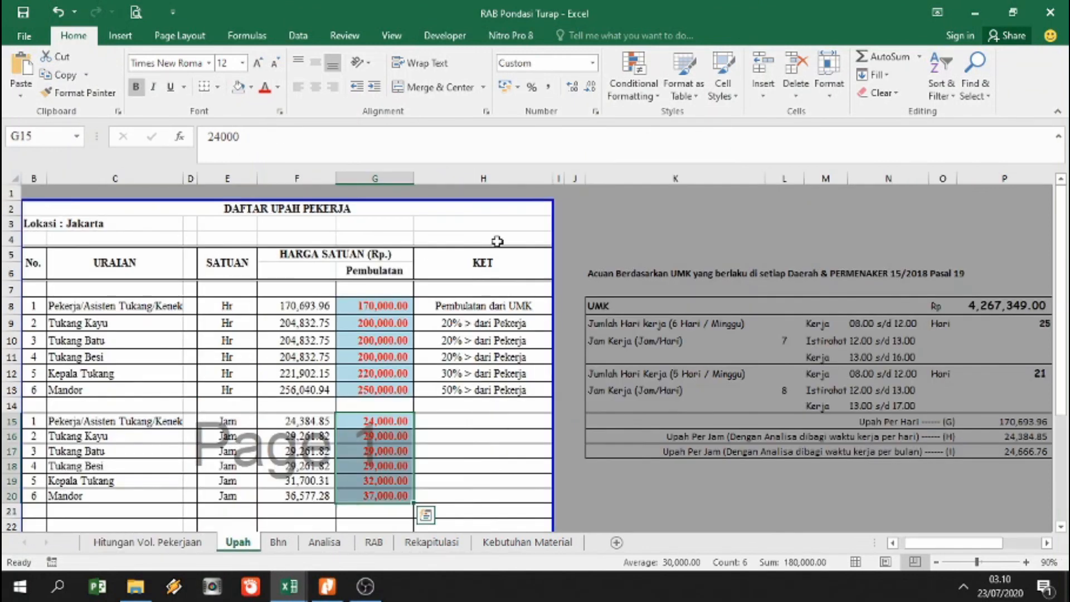
pyautogui.press('Escape')
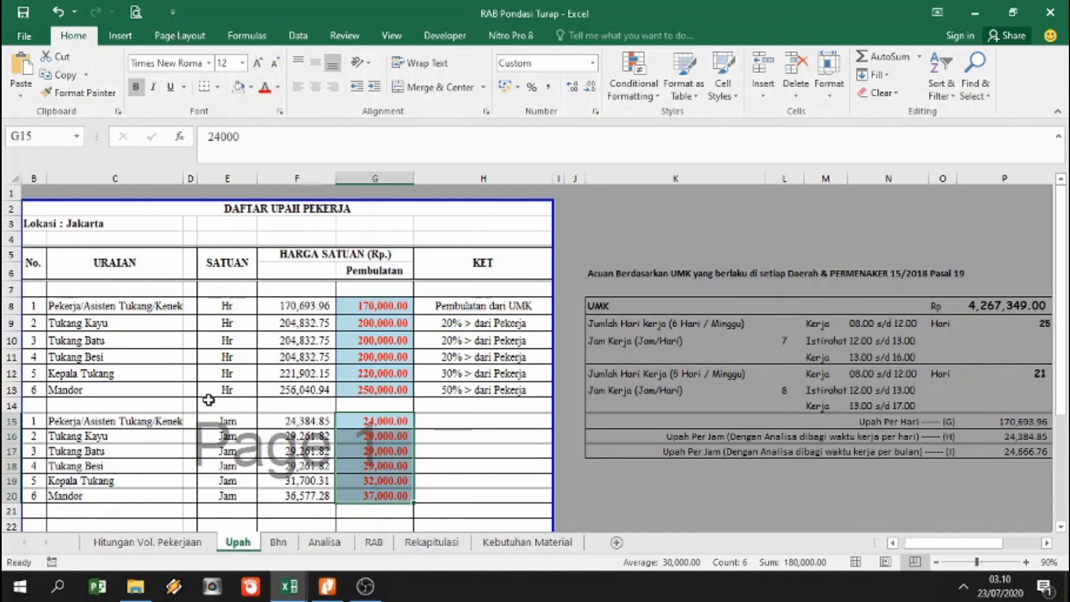
pyautogui.click(278, 543)
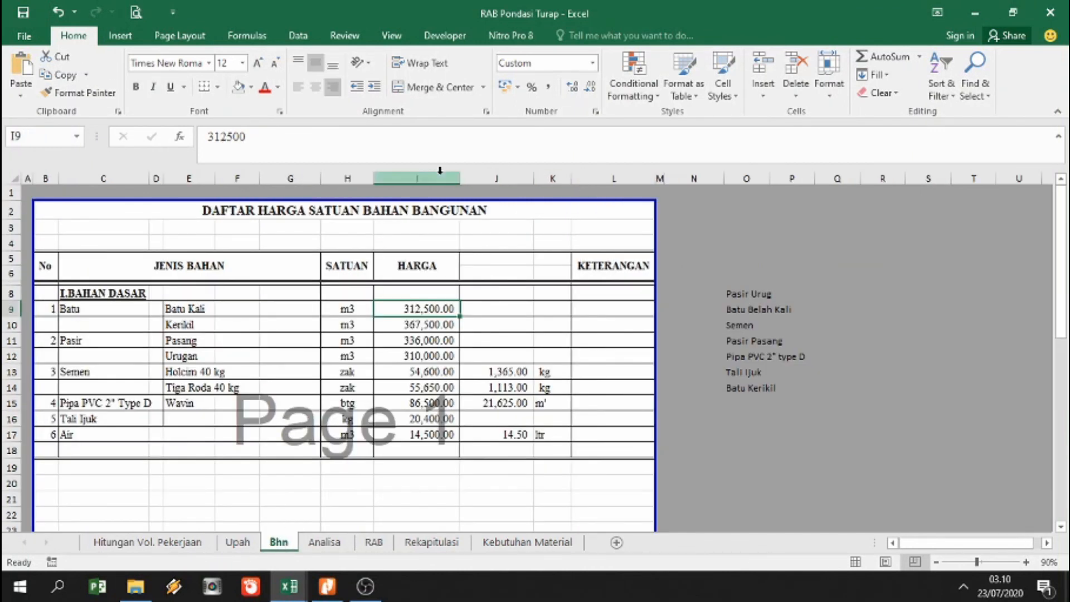
pyautogui.click(327, 544)
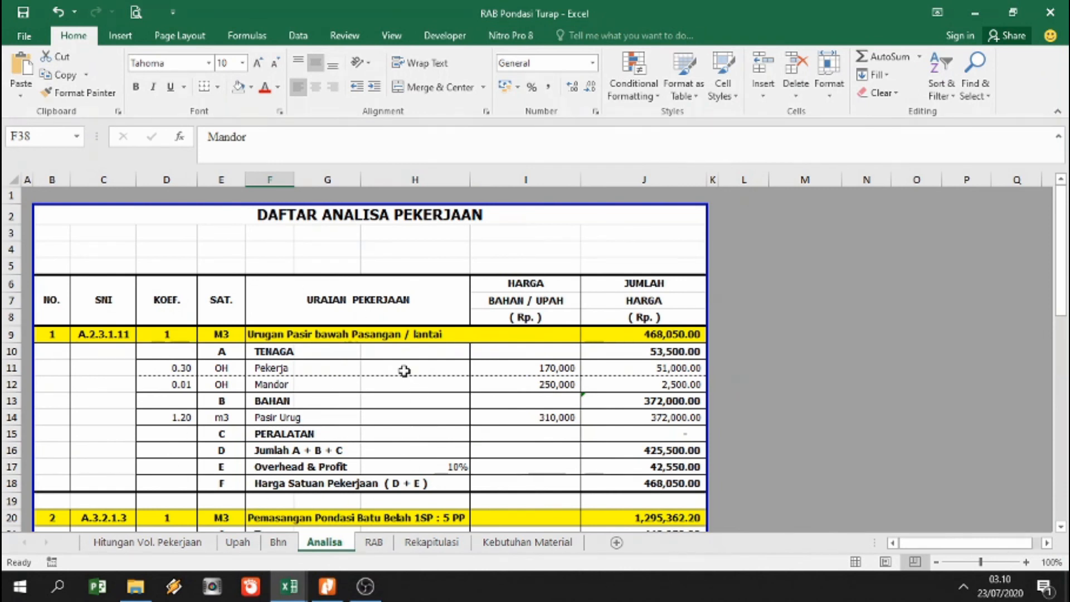
pyautogui.scroll(-3, 405, 371)
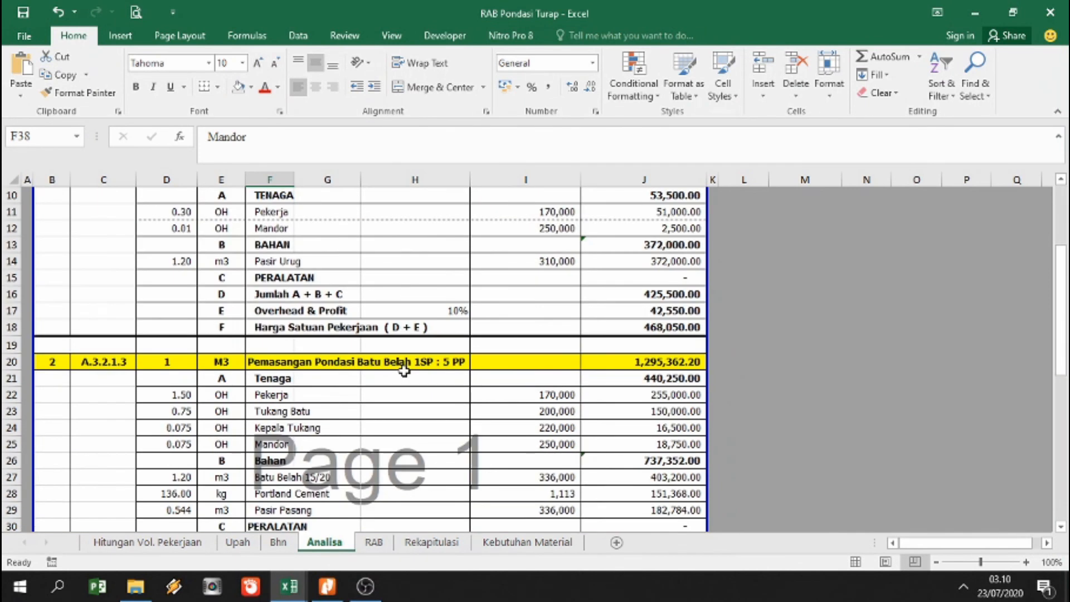
pyautogui.click(374, 542)
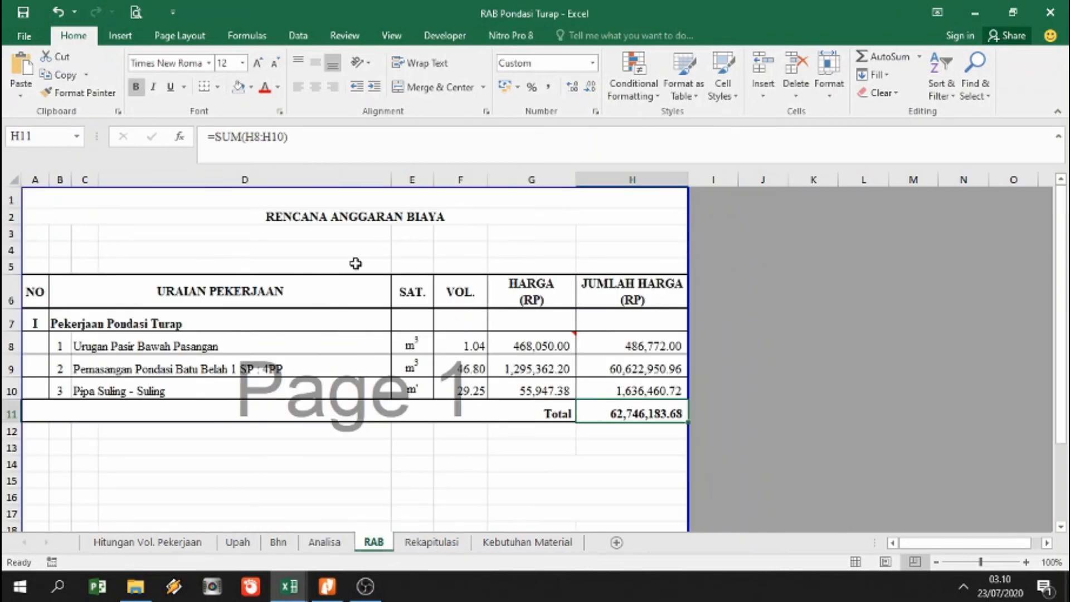
pyautogui.click(432, 544)
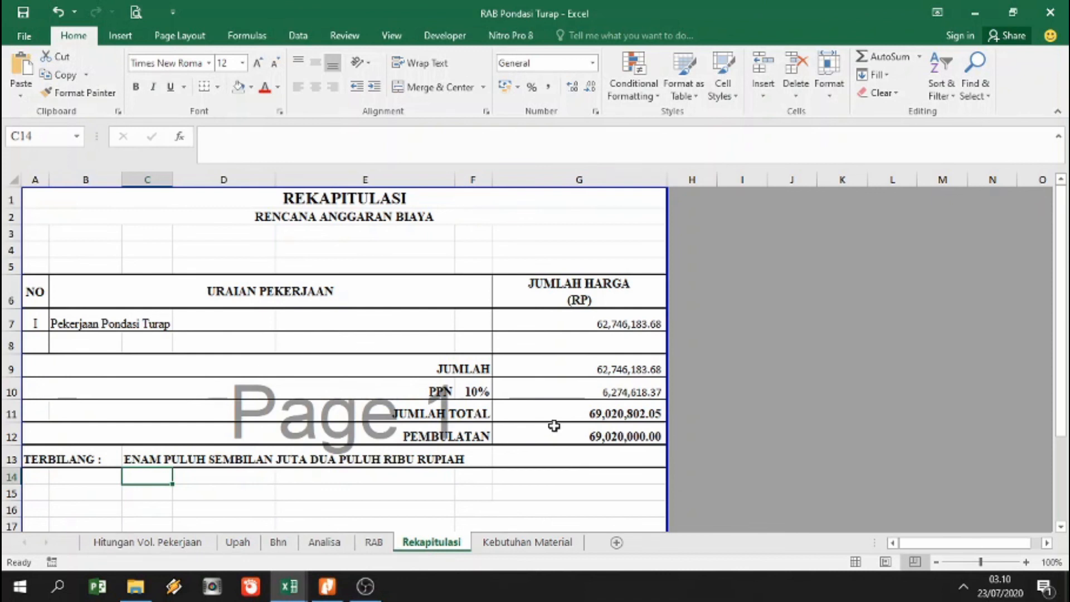
# Examine the material estimate and the rounded material recap on the Kebutuhan Material sheet, and return to the Rekapitulasi sheet.
pyautogui.click(504, 543)
pyautogui.scroll(1, 479, 433)
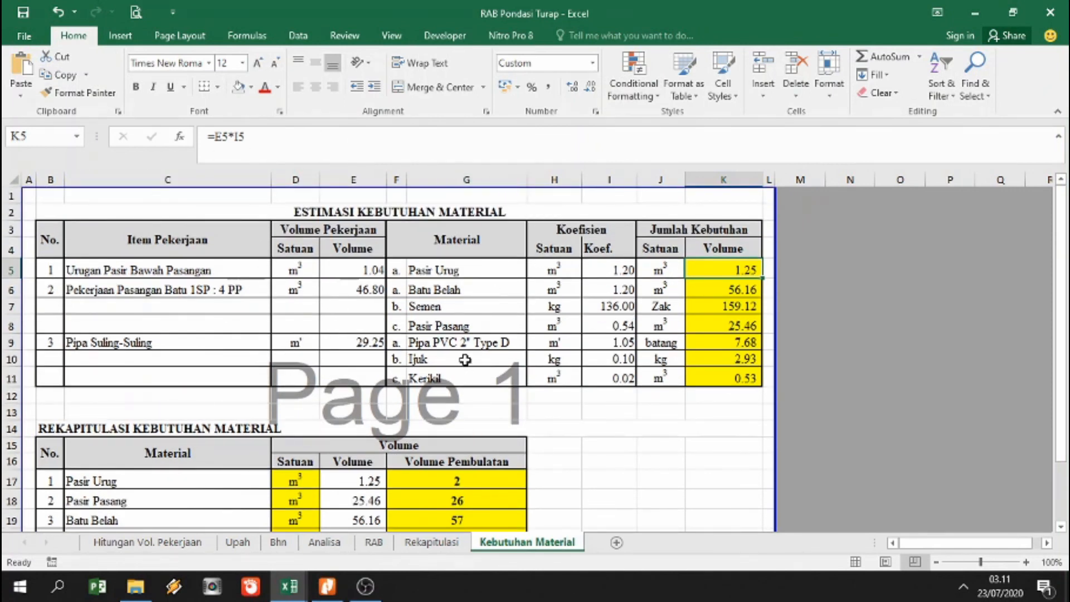
pyautogui.scroll(-1, 465, 360)
pyautogui.scroll(-1, 465, 360)
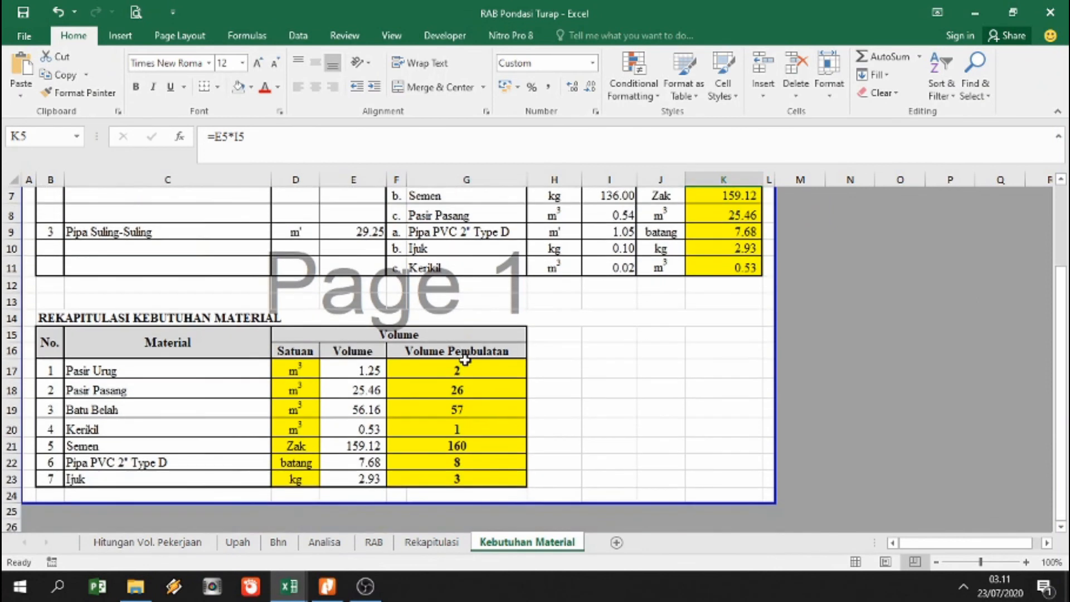
pyautogui.click(419, 544)
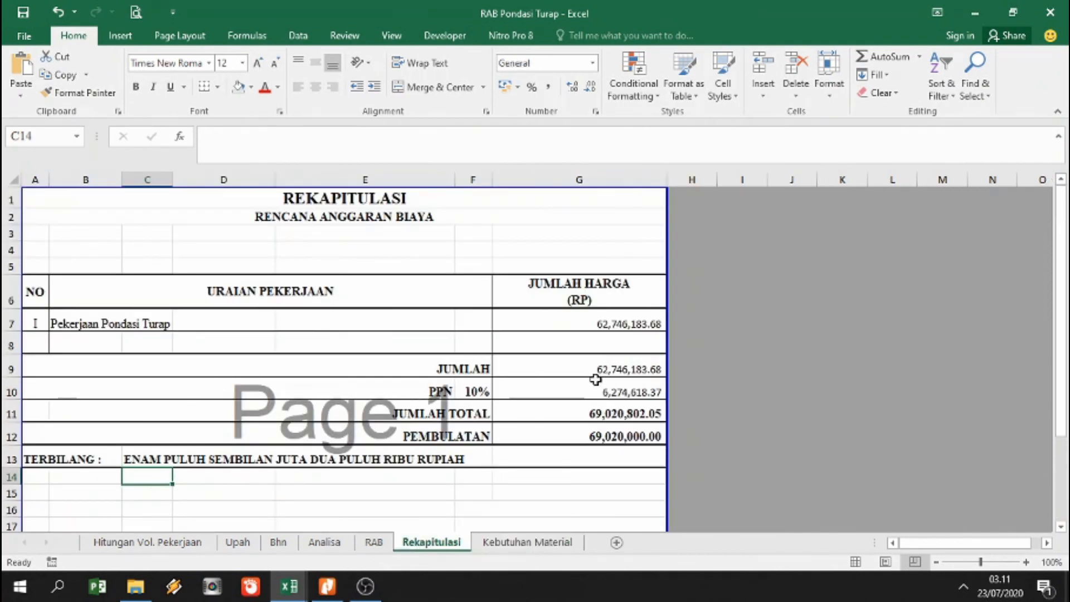